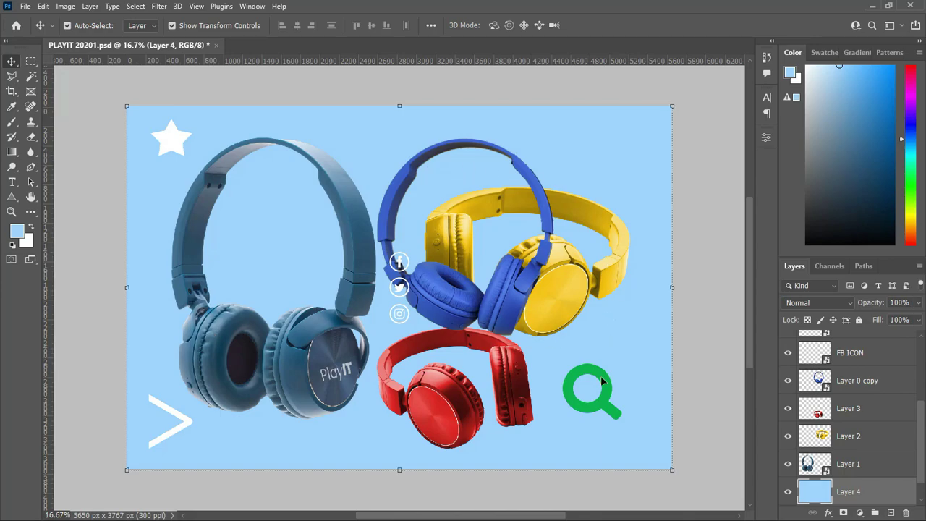
# Create a new 1920×1080 px, 300 ppi, 16-bit document named Headset UI.
pyautogui.click(25, 6)
pyautogui.click(36, 15)
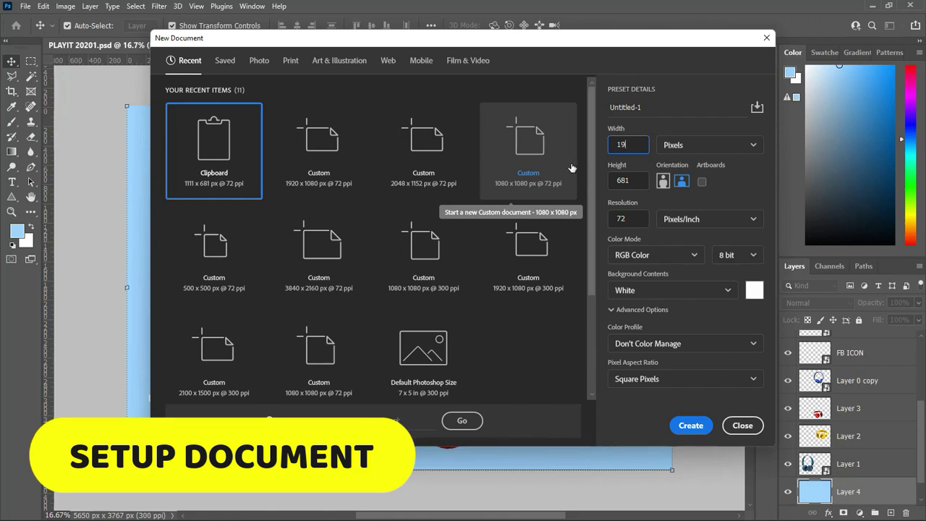
pyautogui.write('19201080')
pyautogui.press('Tab')
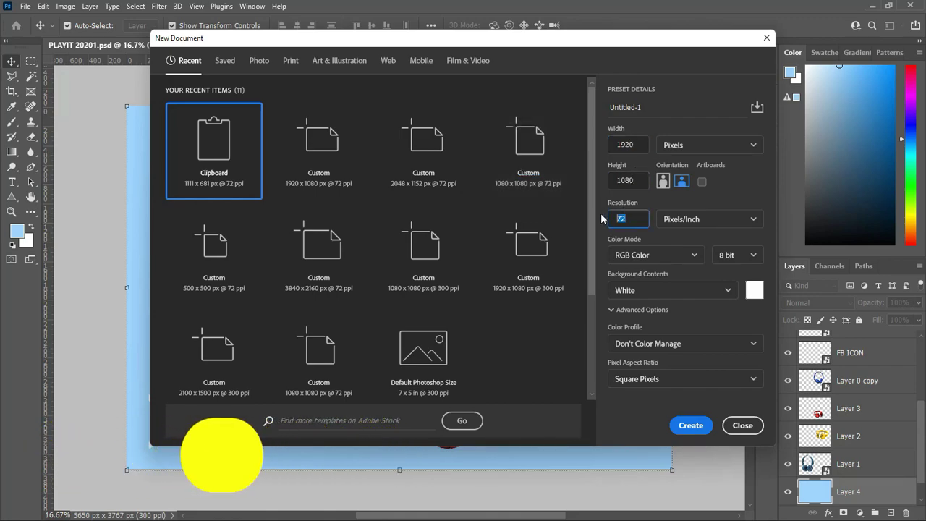
pyautogui.write('300')
pyautogui.click(738, 254)
pyautogui.click(728, 295)
pyautogui.click(623, 107)
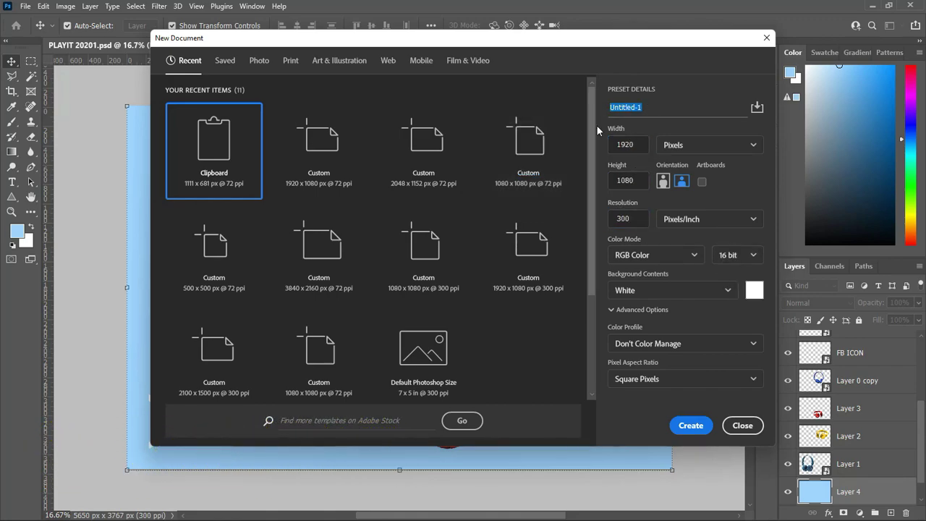
pyautogui.write('h')
pyautogui.write(' UI')
pyautogui.click(692, 426)
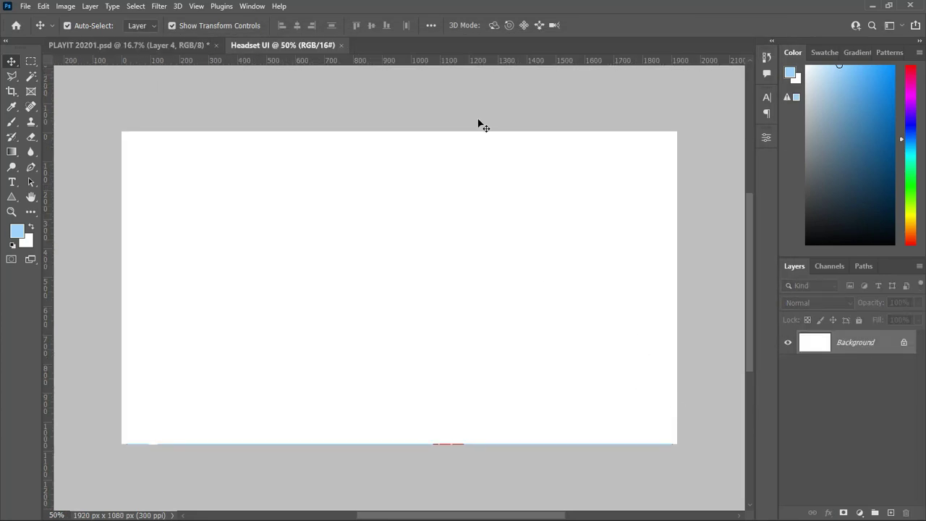
# Fill the canvas with black and name the layer BG.
pyautogui.click(17, 231)
pyautogui.press('Return')
pyautogui.hotkey('alt', 'BackSpace')
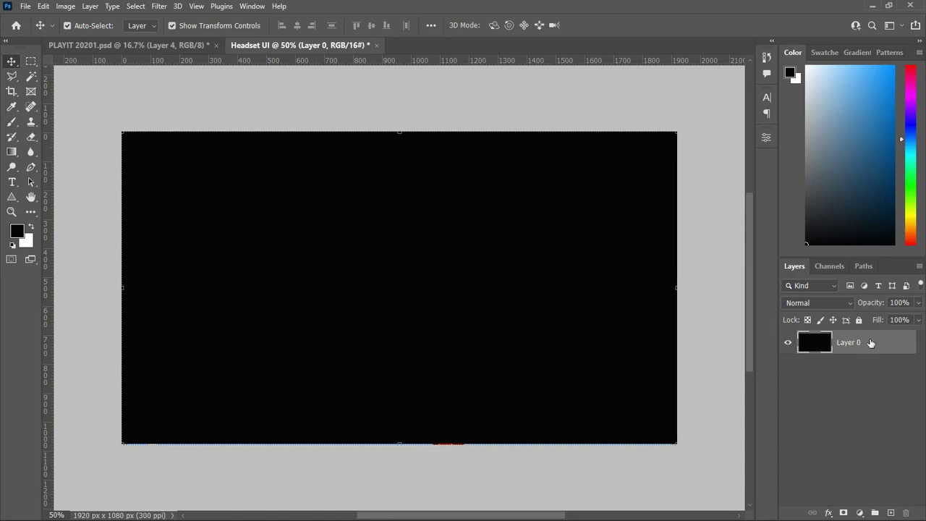
pyautogui.write('BG')
pyautogui.click(881, 376)
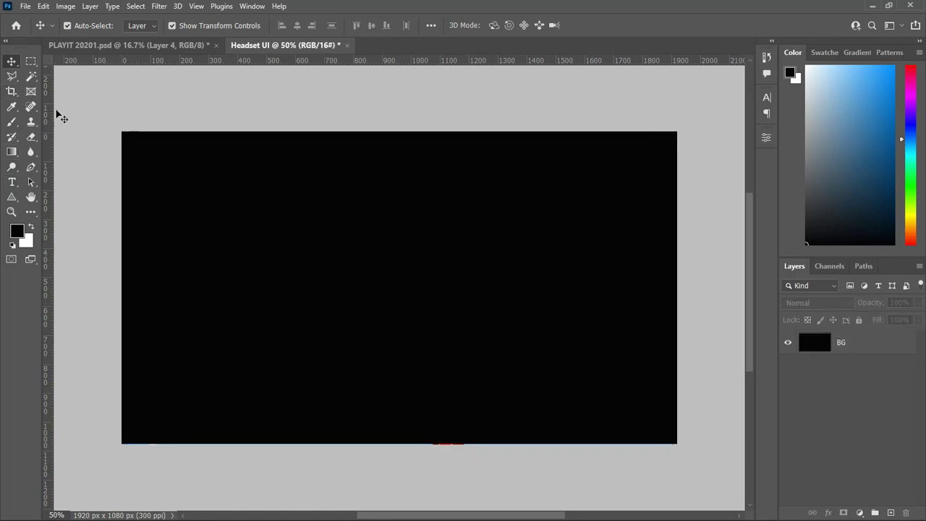
# Add four margin guides: top, bottom, left and right.
pyautogui.moveTo(145, 159); pyautogui.dragTo(145, 153)
pyautogui.moveTo(152, 61); pyautogui.dragTo(153, 422)
pyautogui.moveTo(45, 260); pyautogui.dragTo(146, 275)
pyautogui.moveTo(45, 311); pyautogui.dragTo(655, 347)
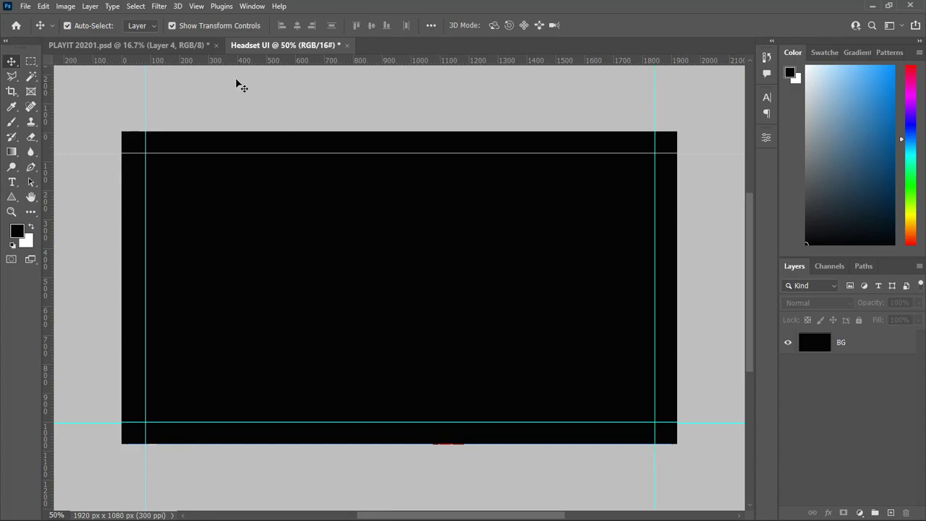
# Draw a slanted four-sided Pen path on the right side of the canvas.
pyautogui.click(30, 166)
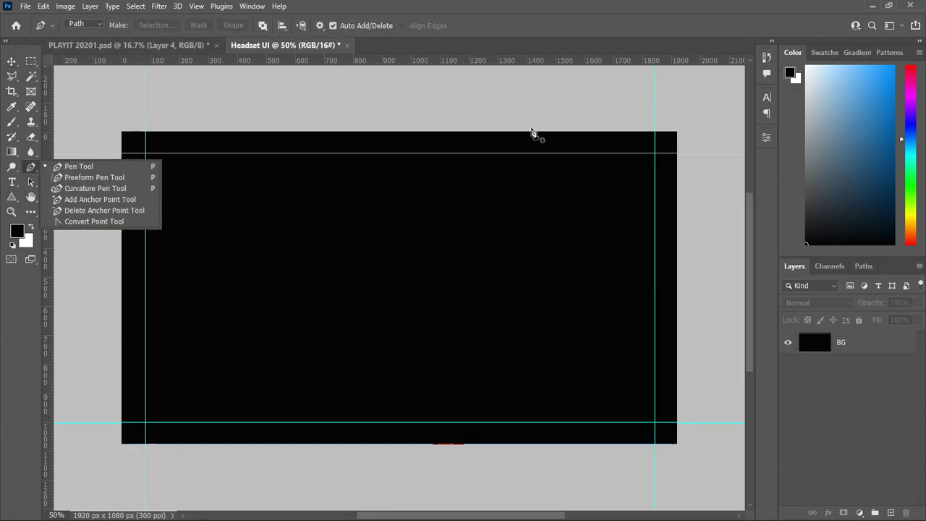
pyautogui.click(532, 134)
pyautogui.click(690, 449)
pyautogui.scroll(1, 692, 146)
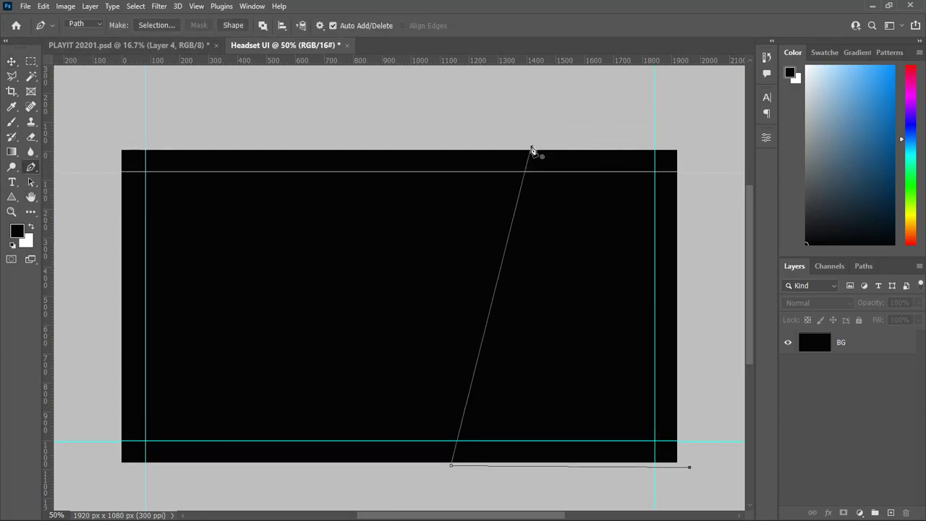
pyautogui.click(691, 141)
pyautogui.click(532, 152)
pyautogui.scroll(-1, 532, 152)
# Turn the path into a 0-feather selection and fill it on new Layer 1.
pyautogui.rightClick(579, 18)
pyautogui.click(615, 66)
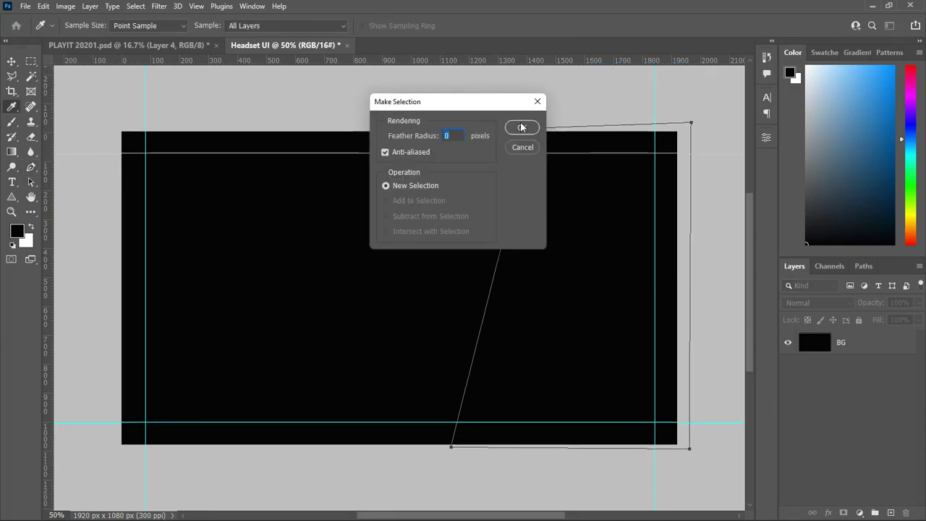
pyautogui.click(521, 128)
pyautogui.click(891, 511)
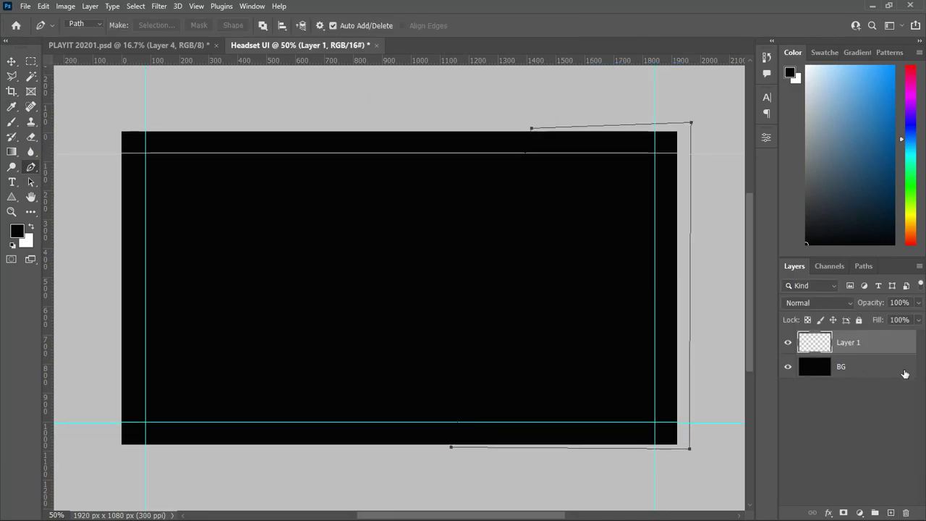
pyautogui.click(12, 61)
pyautogui.scroll(2, 477, 286)
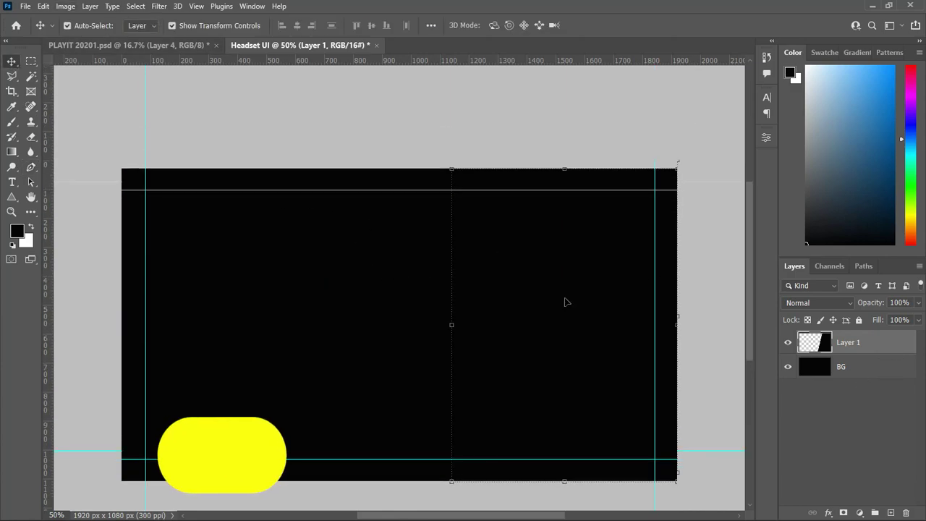
pyautogui.scroll(-2, 567, 301)
pyautogui.click(91, 254)
# Bring the blue headphones from PLAYIT into Headset UI, scaled to about 23.5% right of centre.
pyautogui.click(128, 45)
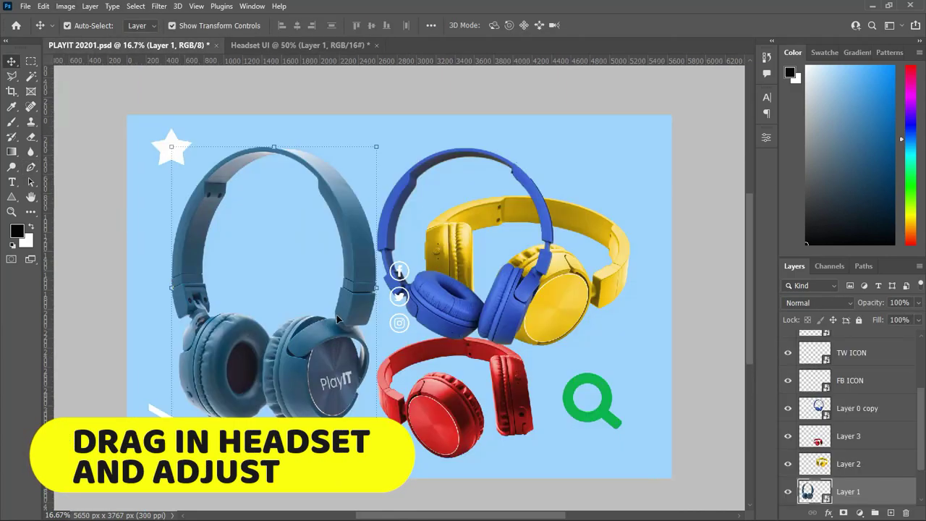
pyautogui.moveTo(336, 315); pyautogui.dragTo(410, 247)
pyautogui.hotkey('ctrl', 't')
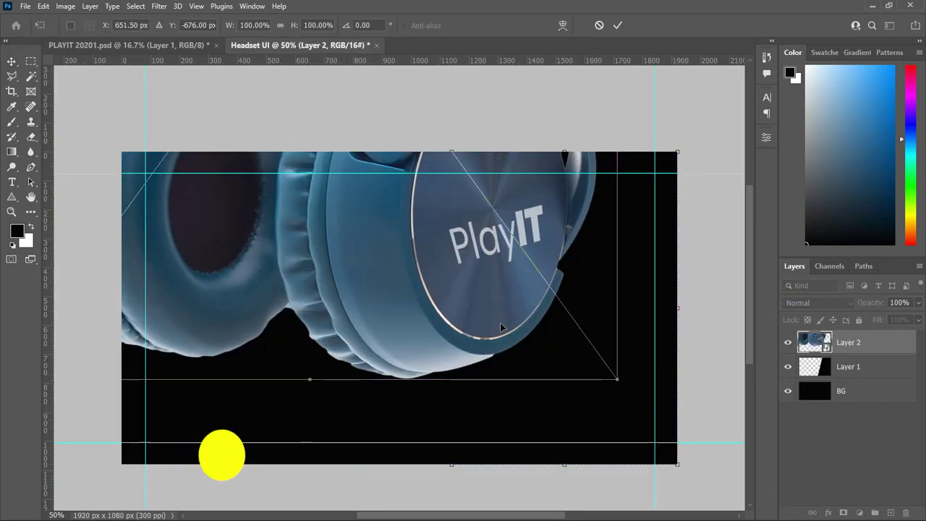
pyautogui.moveTo(619, 379)
pyautogui.mouseDown()
pyautogui.moveTo(628, 466)
pyautogui.moveTo(438, 293)
pyautogui.mouseUp()
pyautogui.moveTo(441, 241)
pyautogui.mouseDown()
pyautogui.moveTo(570, 414)
pyautogui.moveTo(581, 402)
pyautogui.mouseUp()
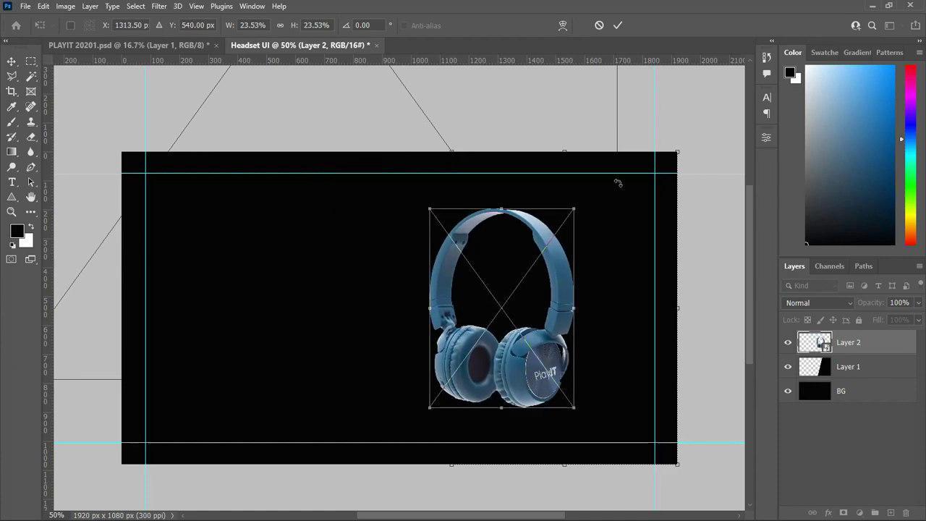
pyautogui.press('Return')
# Select Layer 1 and add a Color Overlay layer effect to it.
pyautogui.click(874, 372)
pyautogui.click(860, 513)
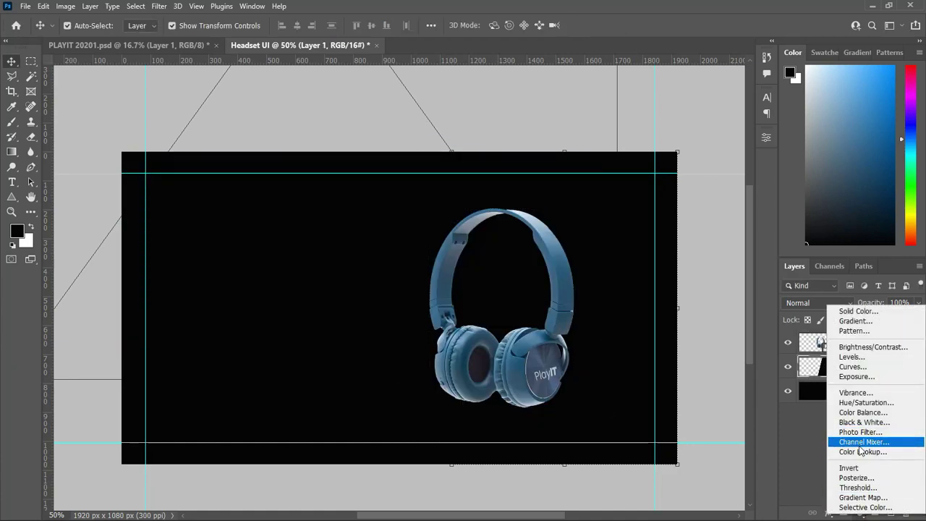
pyautogui.click(828, 513)
pyautogui.click(828, 513)
pyautogui.click(855, 466)
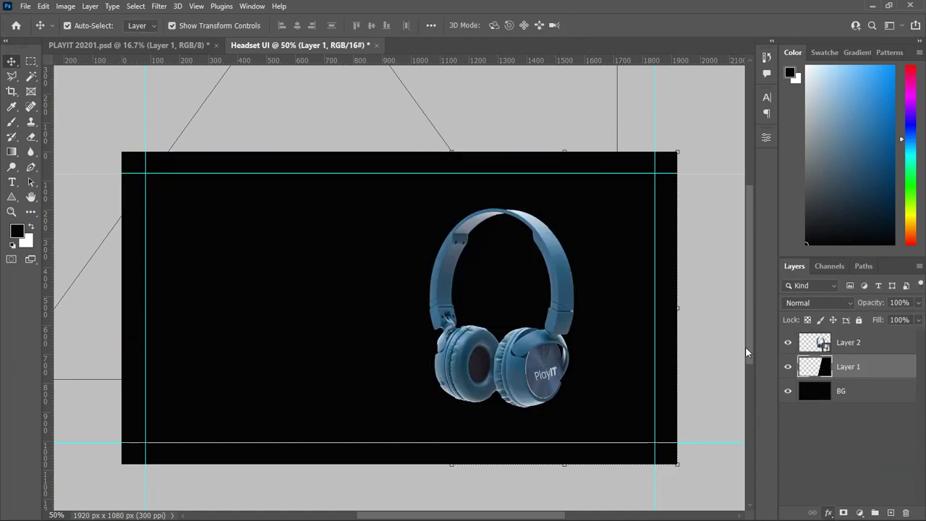
# Set Layer 1's Color Overlay to dark blue #1a4f6e sampled from the headphones.
pyautogui.moveTo(325, 205); pyautogui.dragTo(594, 440)
pyautogui.click(848, 343)
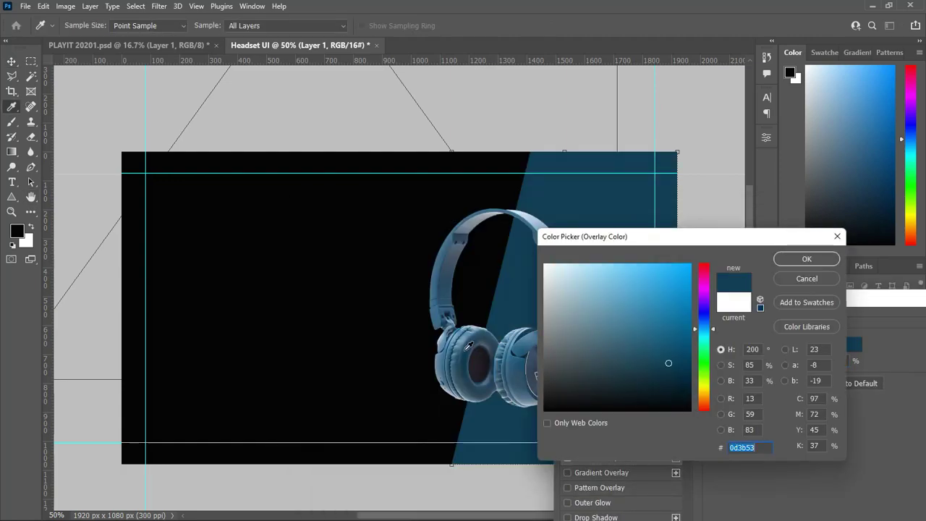
pyautogui.click(447, 276)
pyautogui.click(807, 259)
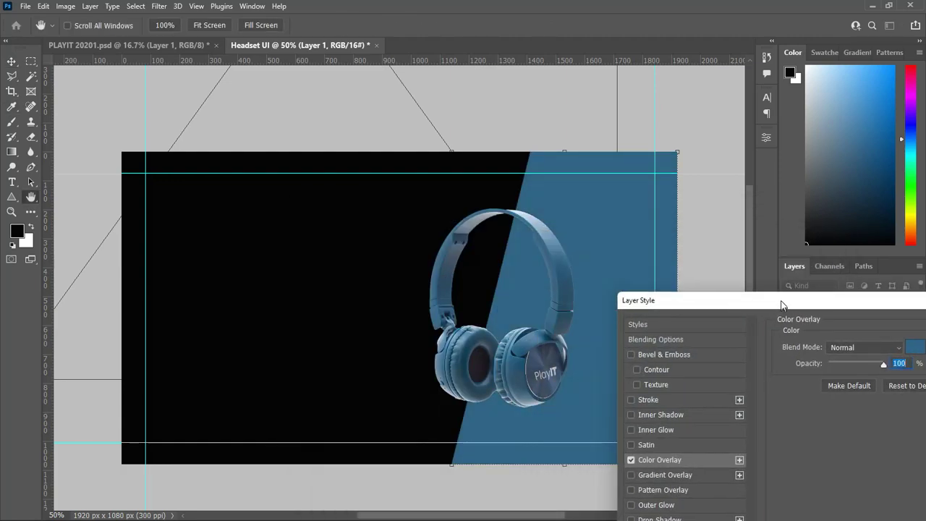
pyautogui.moveTo(808, 307)
pyautogui.mouseDown()
pyautogui.moveTo(771, 288)
pyautogui.moveTo(189, 239)
pyautogui.mouseUp()
pyautogui.click(232, 278)
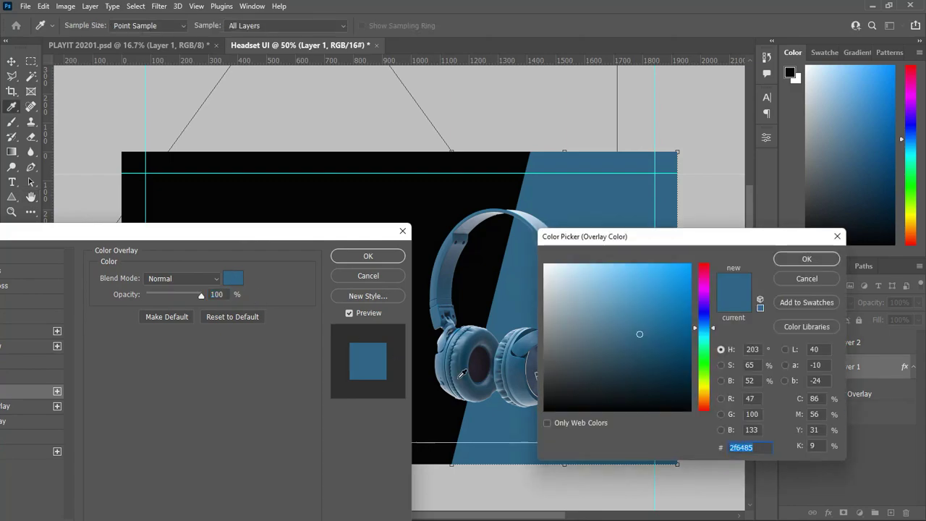
pyautogui.moveTo(475, 338); pyautogui.dragTo(521, 360)
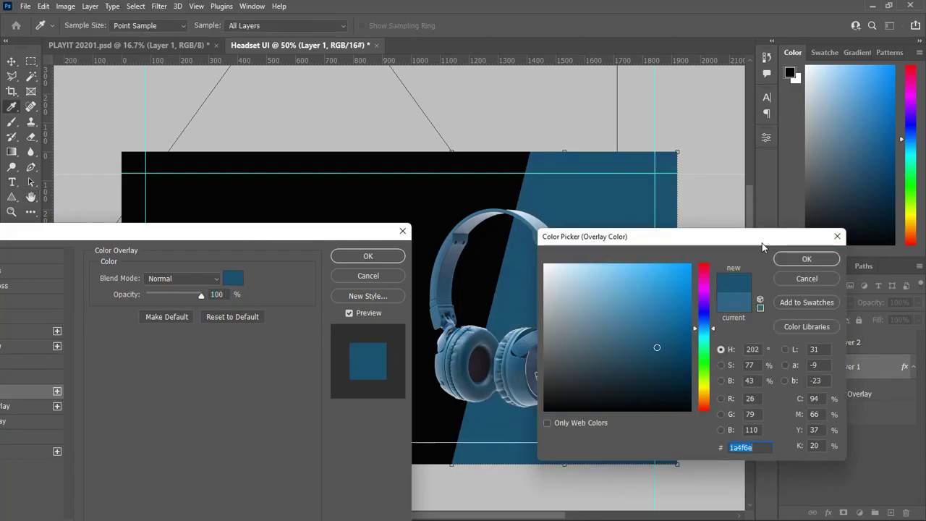
pyautogui.moveTo(623, 236); pyautogui.dragTo(640, 245)
pyautogui.press('Return')
pyautogui.press('Return')
# Resize the headphones slightly and move them down across the shape's edge.
pyautogui.moveTo(550, 333); pyautogui.dragTo(572, 327)
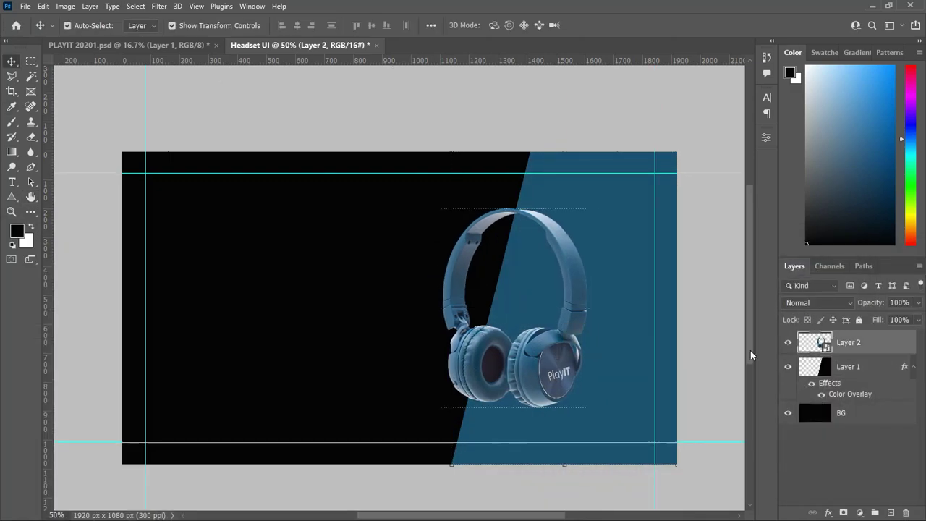
pyautogui.scroll(1, 629, 348)
pyautogui.scroll(-1, 752, 352)
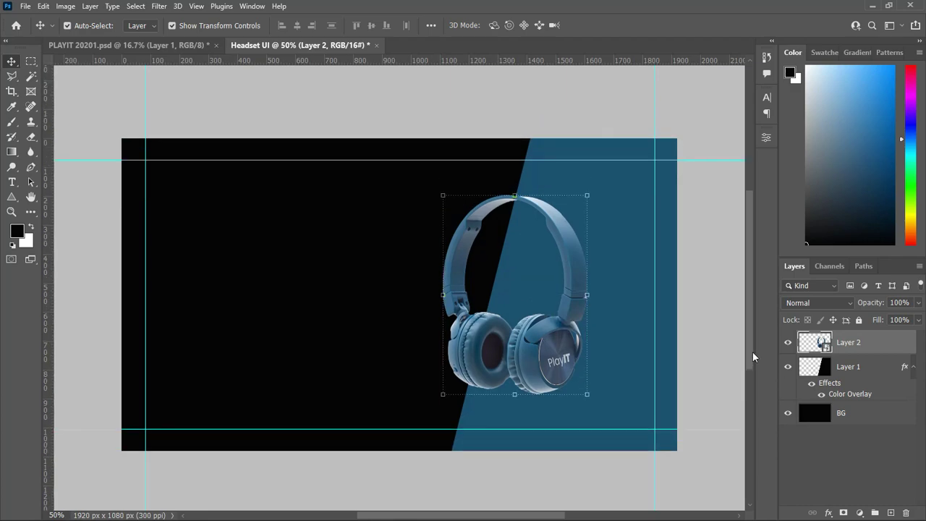
pyautogui.hotkey('ctrl', 't')
pyautogui.moveTo(588, 401); pyautogui.dragTo(579, 382)
pyautogui.press('Return')
pyautogui.moveTo(552, 326); pyautogui.dragTo(541, 342)
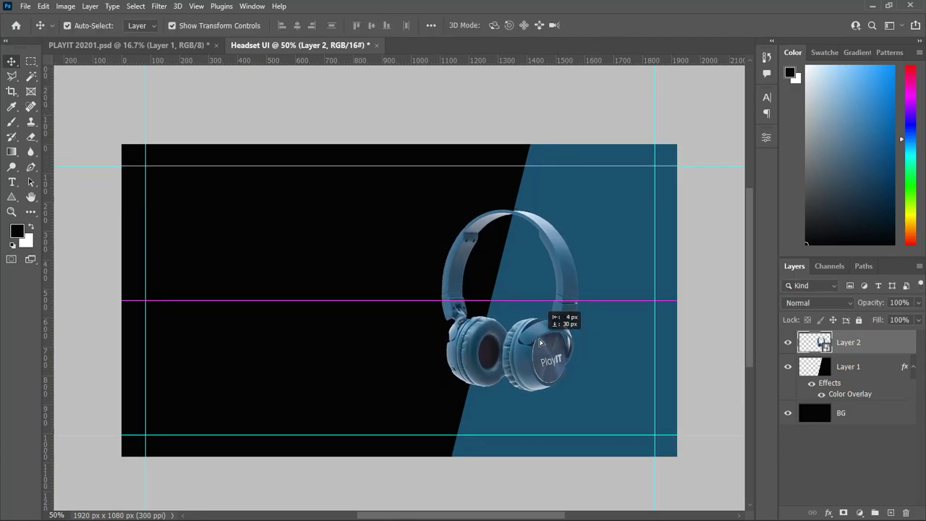
pyautogui.scroll(1, 748, 329)
pyautogui.click(623, 372)
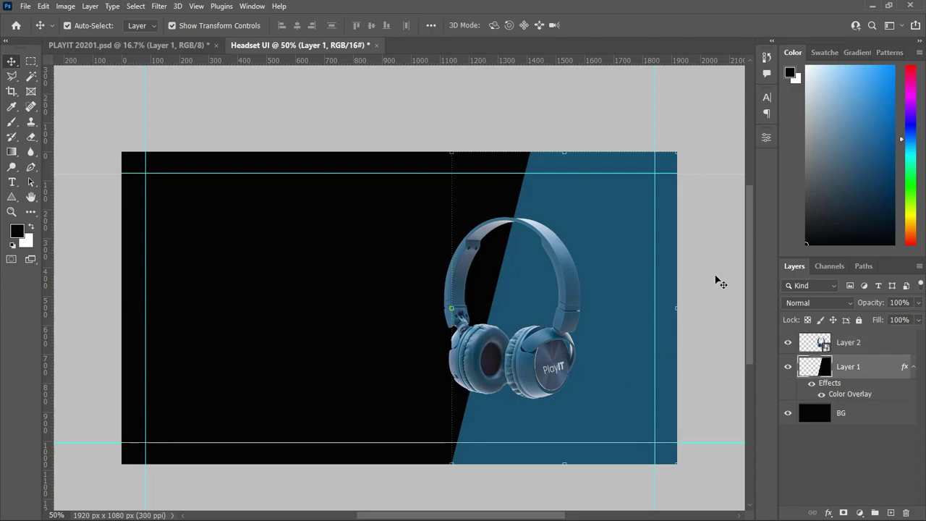
pyautogui.click(717, 282)
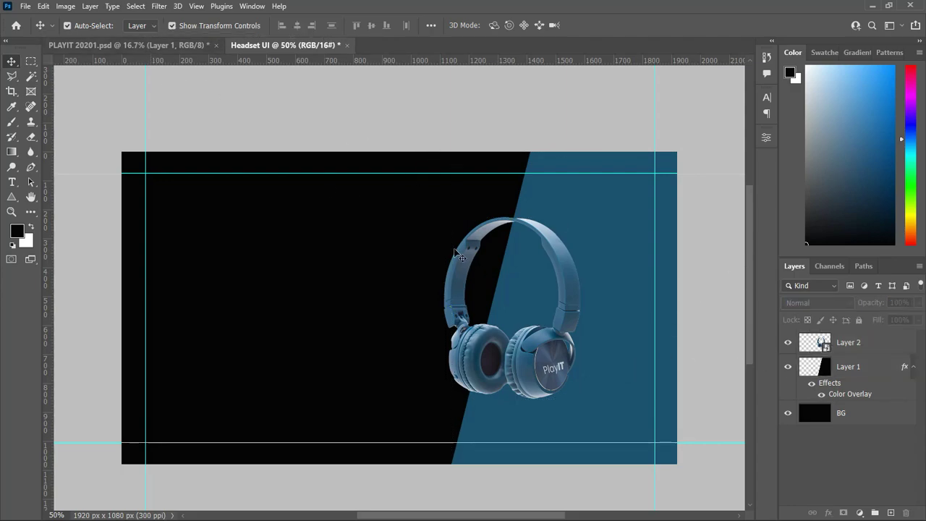
# Draw a long thin white rectangle with rounded corners for the search bar.
pyautogui.click(12, 196)
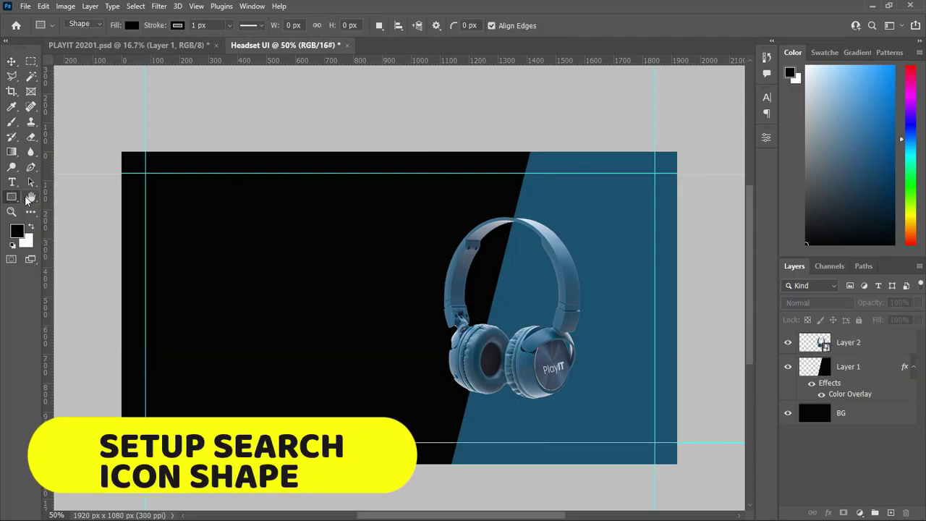
pyautogui.moveTo(219, 232); pyautogui.dragTo(282, 241)
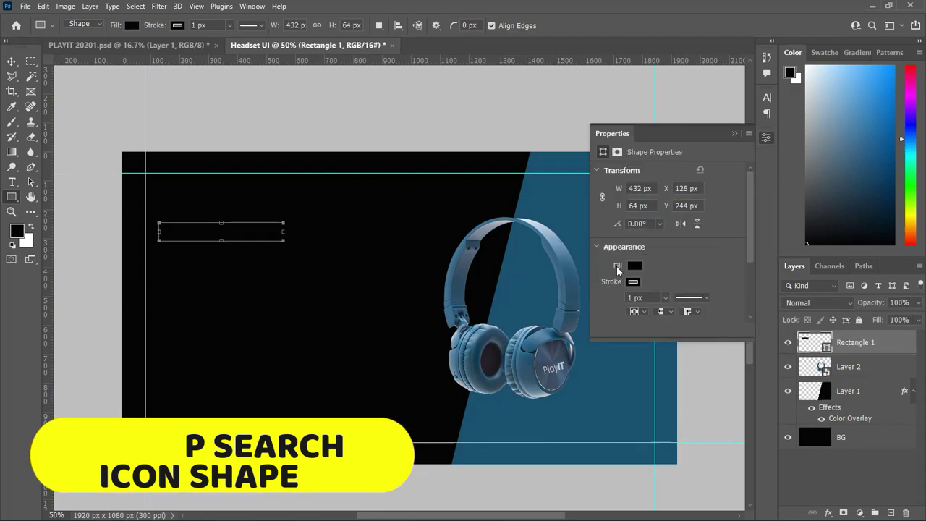
pyautogui.click(634, 265)
pyautogui.click(708, 327)
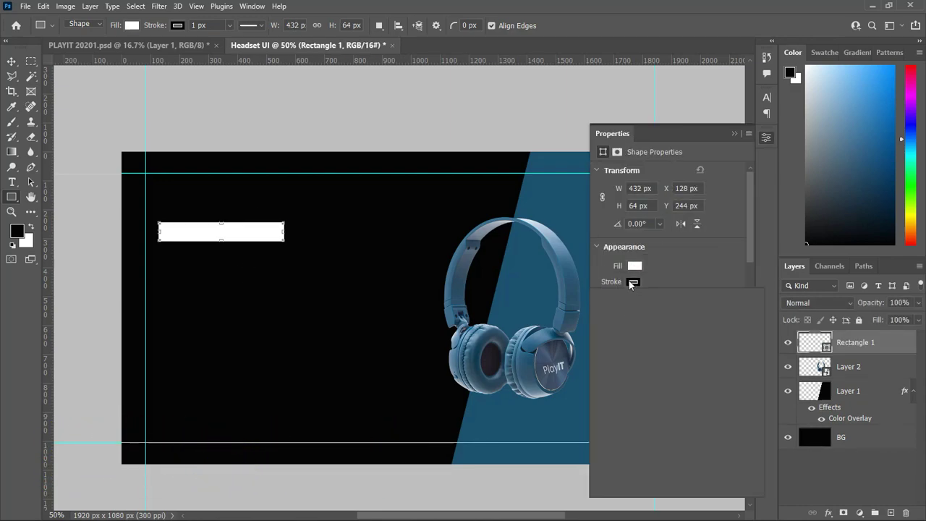
pyautogui.scroll(-2, 706, 256)
pyautogui.write('45')
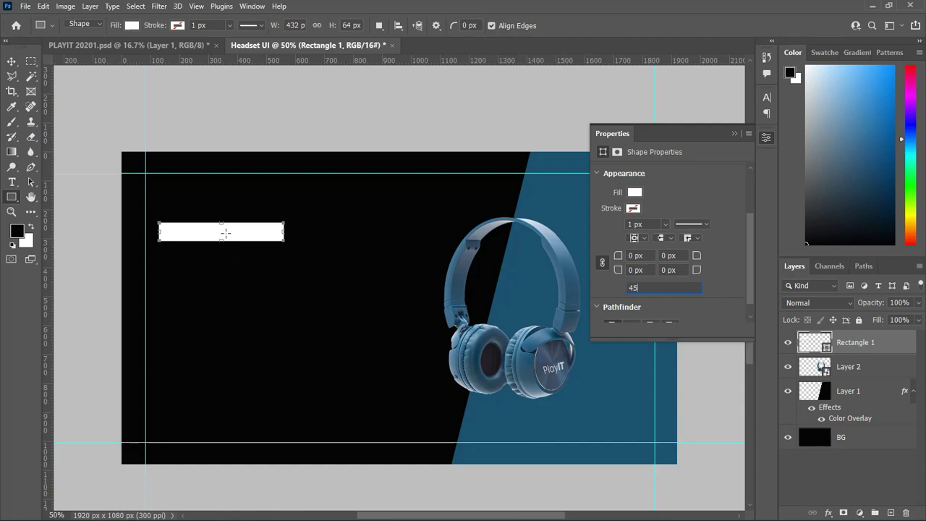
pyautogui.press('Return')
# Move the white search bar to the top right, with 33 px rounded corners.
pyautogui.press('v')
pyautogui.moveTo(226, 233); pyautogui.dragTo(622, 190)
pyautogui.click(650, 28)
pyautogui.click(354, 340)
pyautogui.click(589, 190)
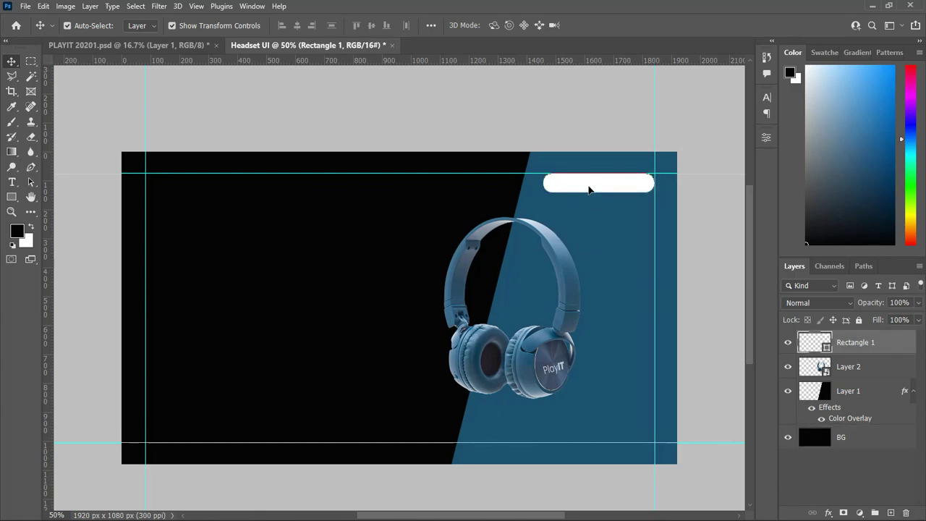
pyautogui.click(764, 138)
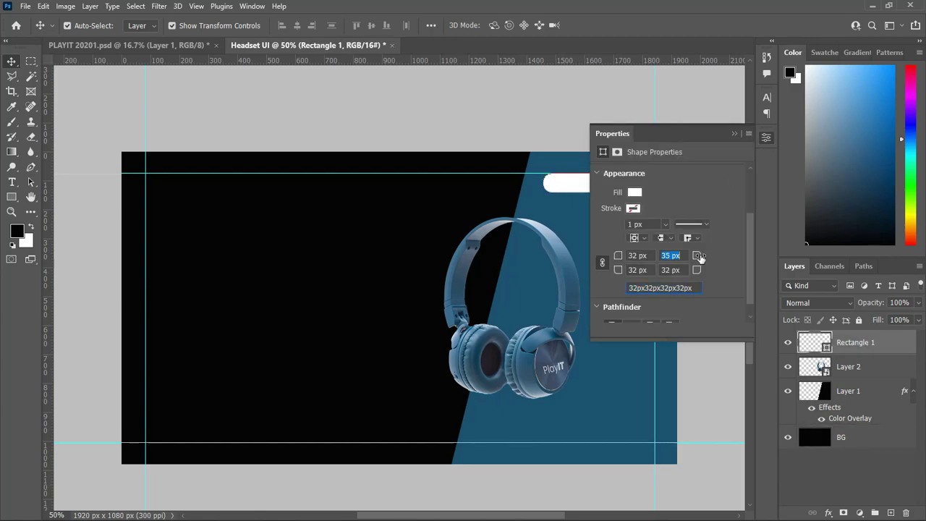
pyautogui.click(735, 133)
pyautogui.click(669, 224)
# Bring the search icon into Headset UI, shrink it, and place it at the bar's right end.
pyautogui.hotkey('ctrl', 'Tab')
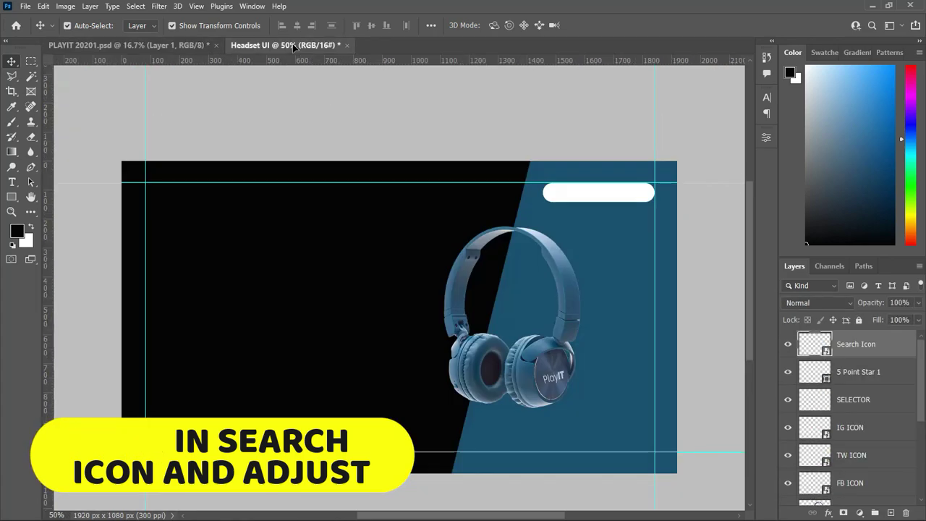
pyautogui.moveTo(592, 406); pyautogui.dragTo(382, 253)
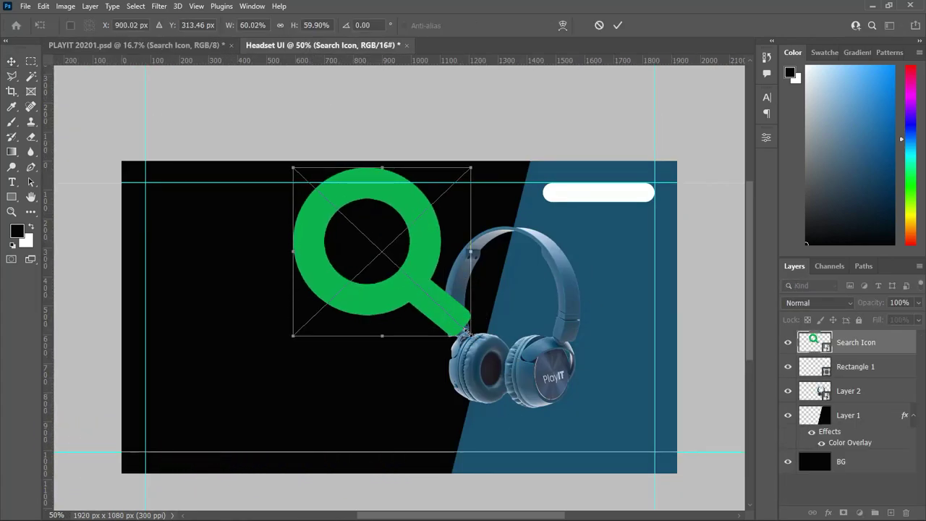
pyautogui.moveTo(467, 333); pyautogui.dragTo(293, 188)
pyautogui.press('Return')
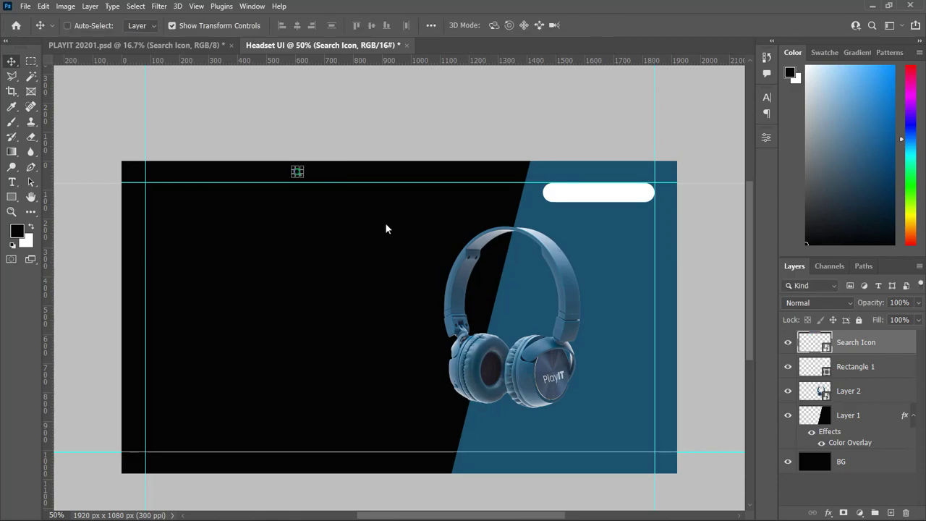
pyautogui.moveTo(298, 172); pyautogui.dragTo(640, 192)
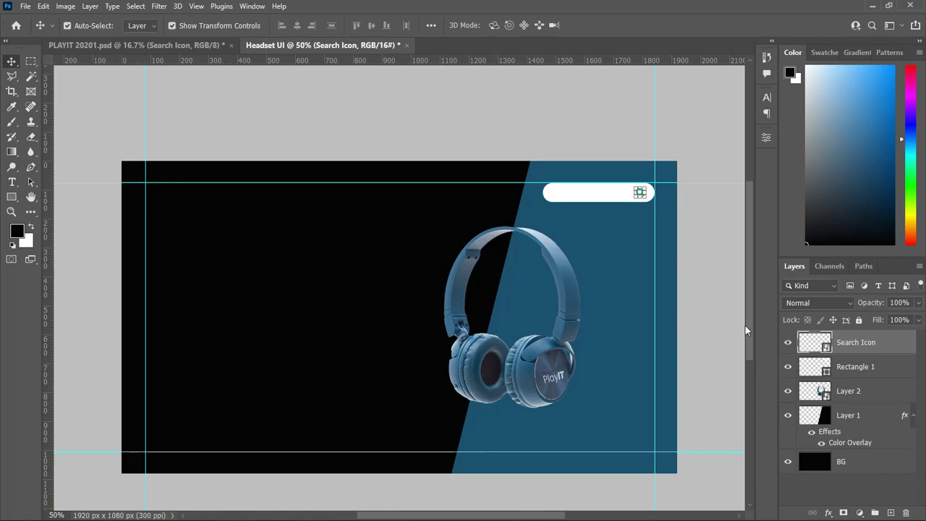
# Give the search icon a black Color Overlay.
pyautogui.click(829, 513)
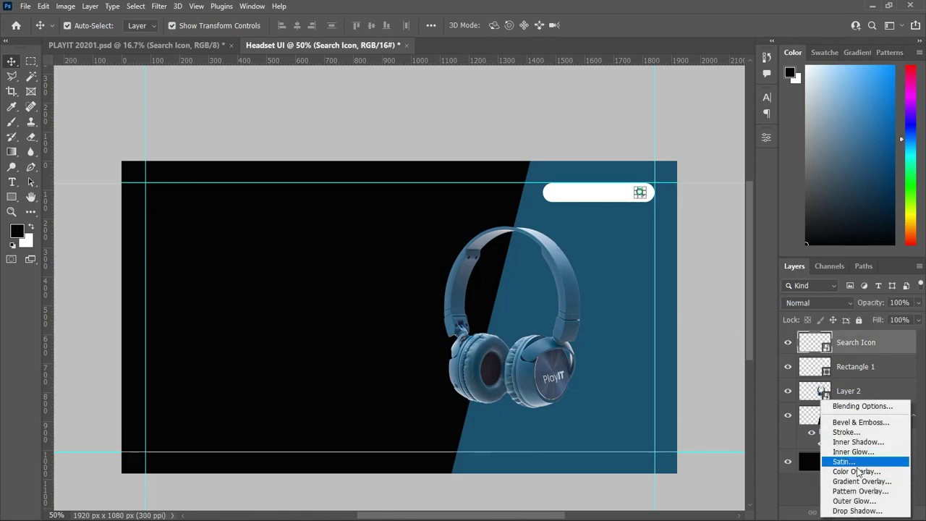
pyautogui.click(713, 464)
pyautogui.click(302, 254)
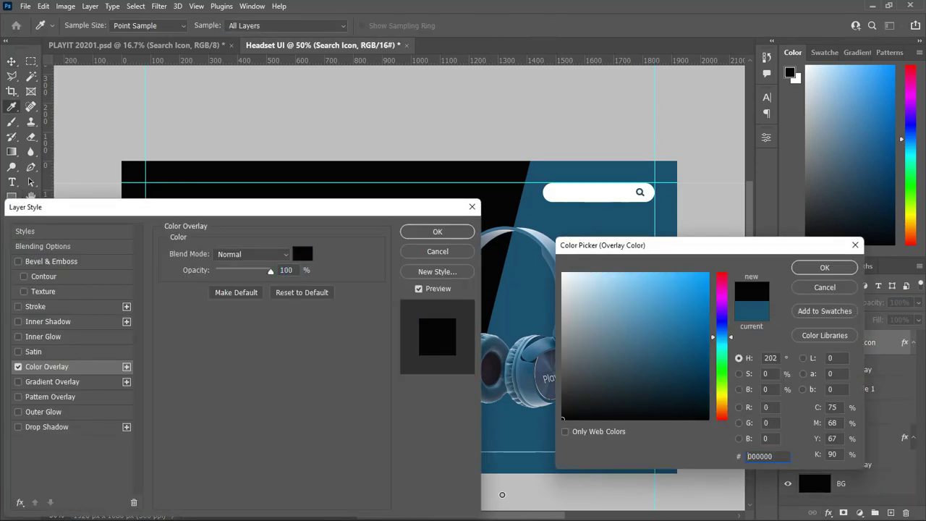
pyautogui.click(823, 266)
pyautogui.click(437, 232)
pyautogui.scroll(-1, 749, 322)
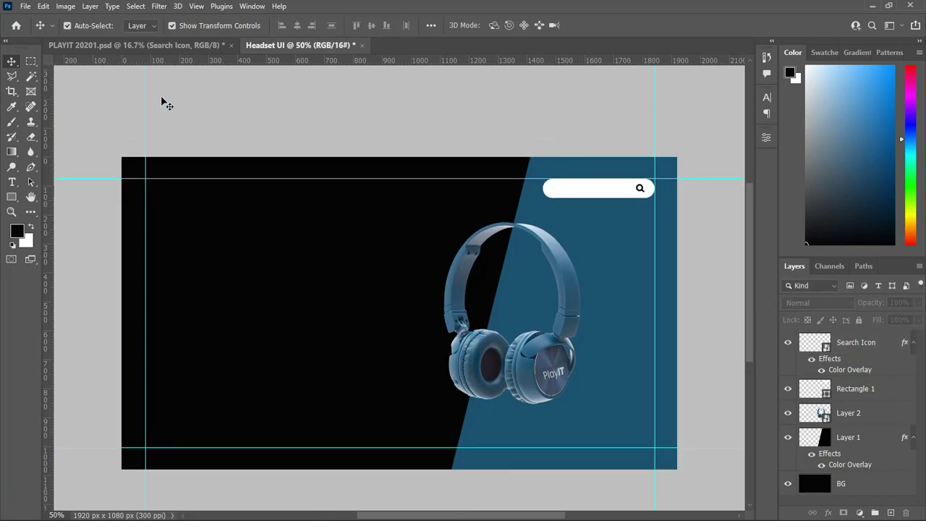
# Draw a 390×44 px black ellipse above Layer 1, centred under the headset.
pyautogui.click(521, 373)
pyautogui.click(512, 386)
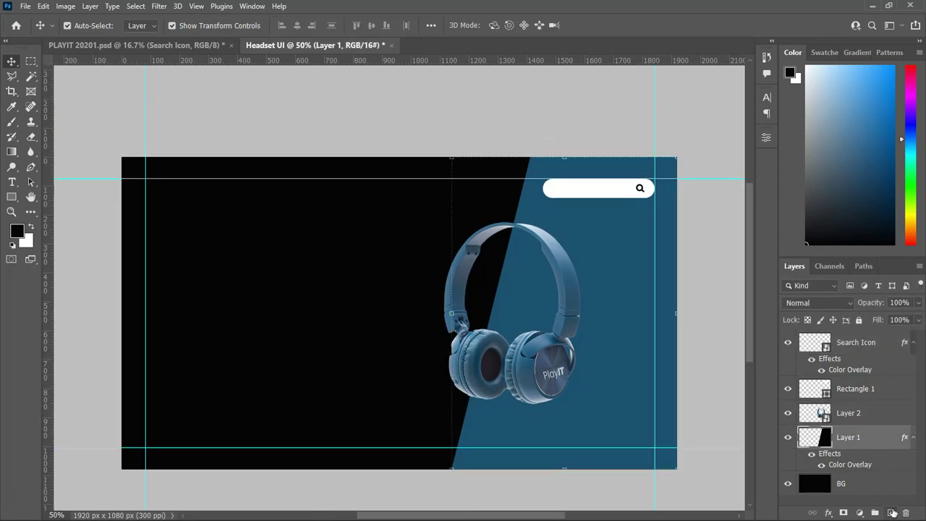
pyautogui.scroll(-3, 434, 326)
pyautogui.rightClick(12, 196)
pyautogui.click(58, 209)
pyautogui.moveTo(463, 391); pyautogui.dragTo(575, 403)
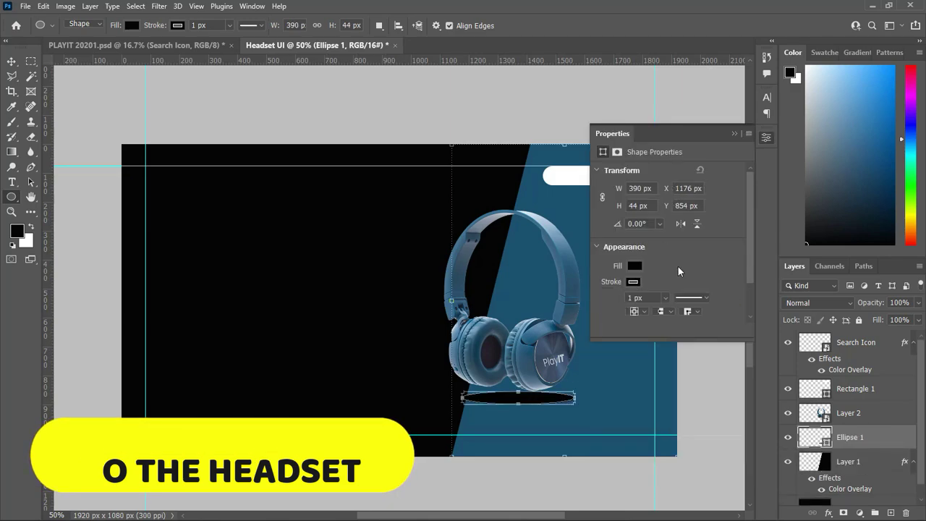
pyautogui.press('v')
pyautogui.moveTo(518, 397); pyautogui.dragTo(508, 398)
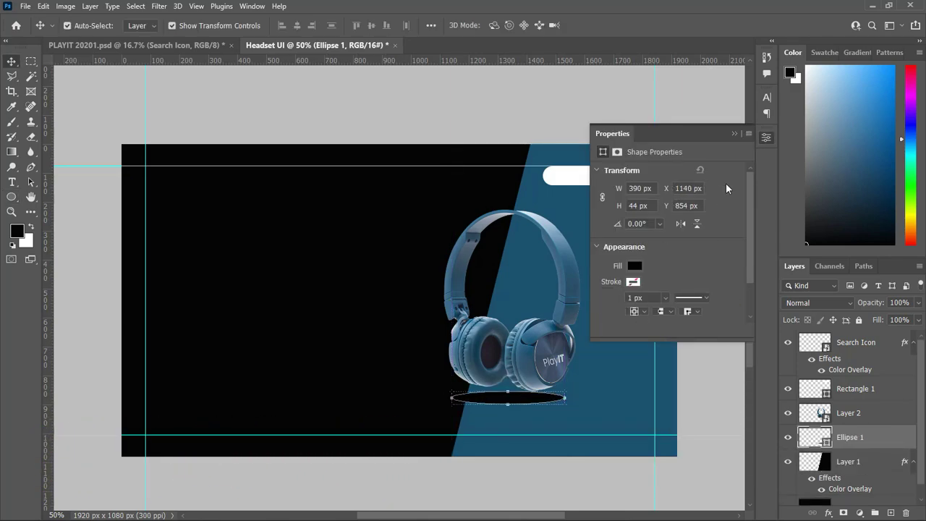
# Soften Ellipse 1 with a 40 px Box Blur.
pyautogui.click(735, 133)
pyautogui.click(67, 6)
pyautogui.moveTo(166, 155)
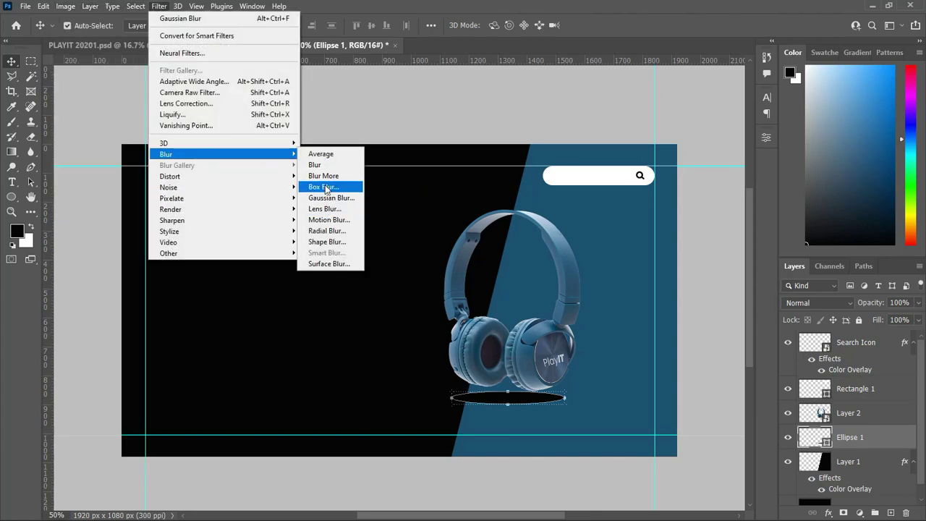
pyautogui.click(324, 186)
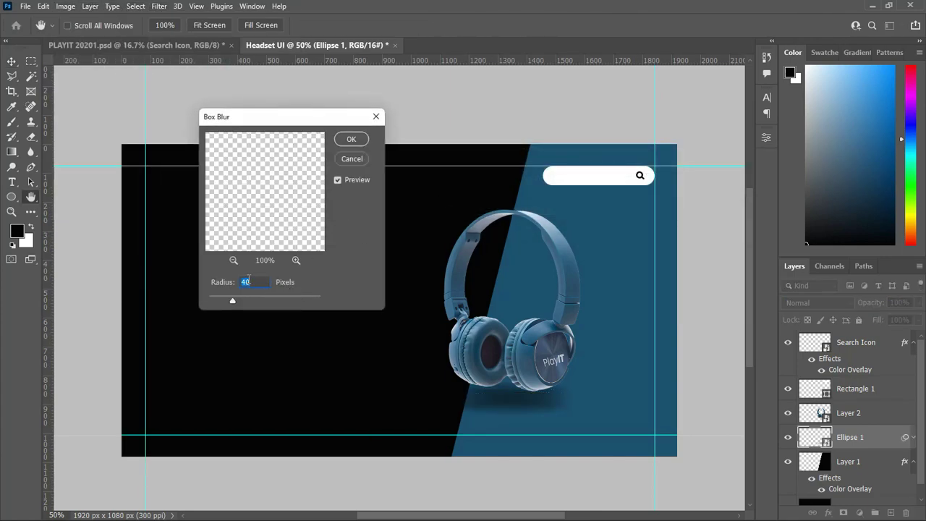
pyautogui.click(351, 139)
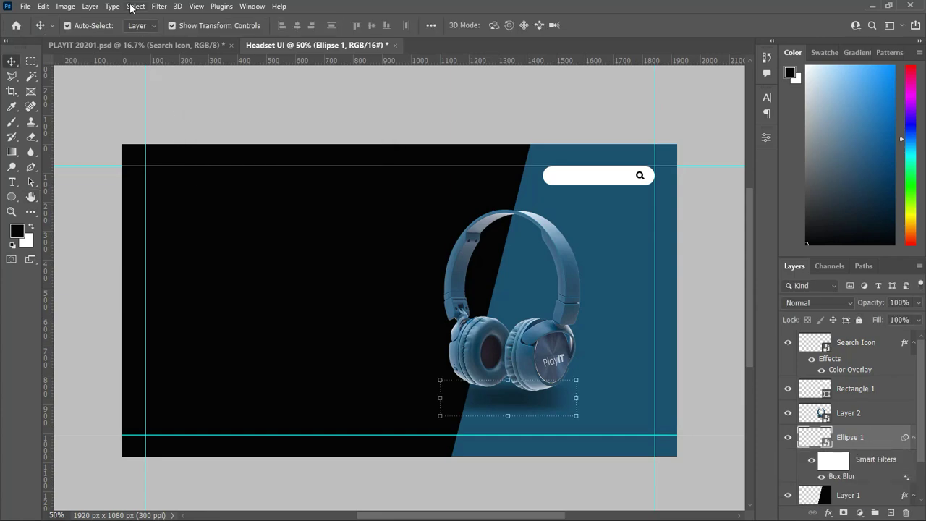
# Add a 15 px Gaussian Blur to the ellipse and commit a Free Transform.
pyautogui.click(159, 5)
pyautogui.moveTo(165, 154)
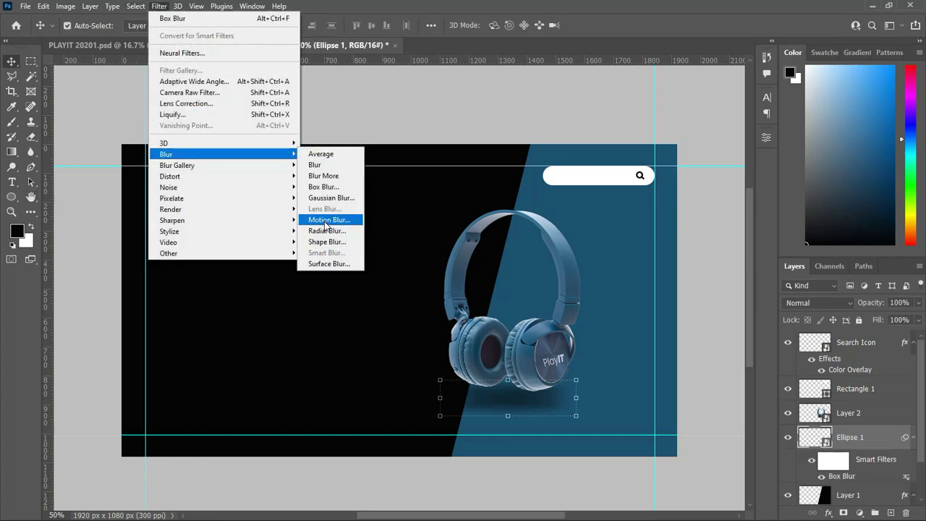
pyautogui.click(330, 198)
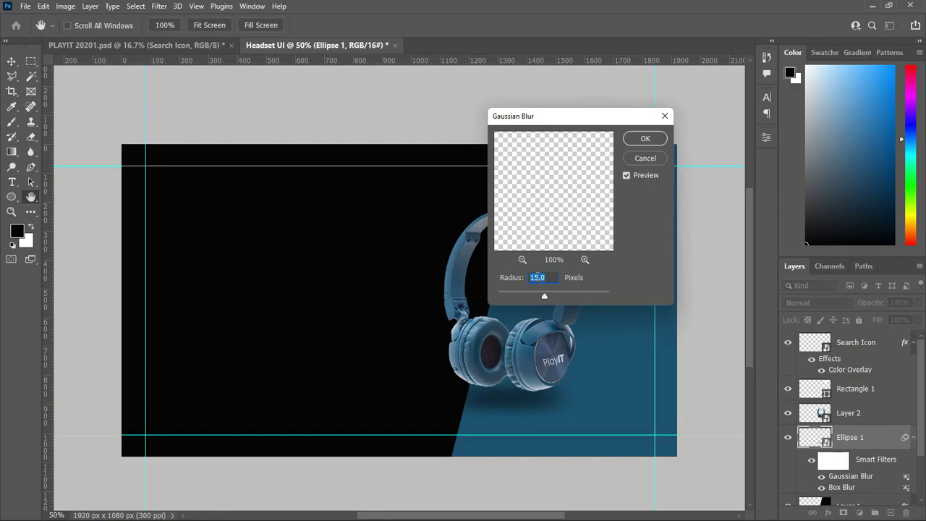
pyautogui.click(628, 138)
pyautogui.hotkey('ctrl', 't')
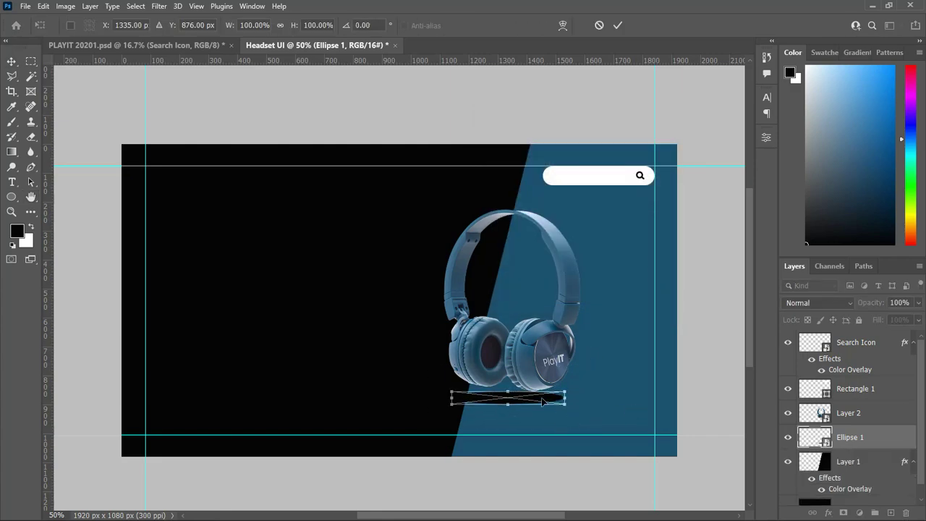
pyautogui.click(617, 25)
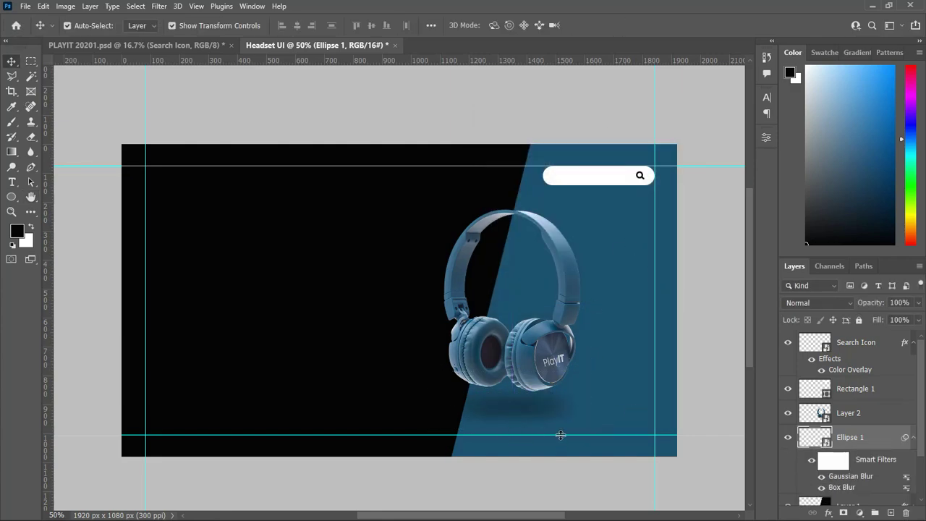
pyautogui.scroll(-1, 750, 358)
pyautogui.scroll(1, 512, 430)
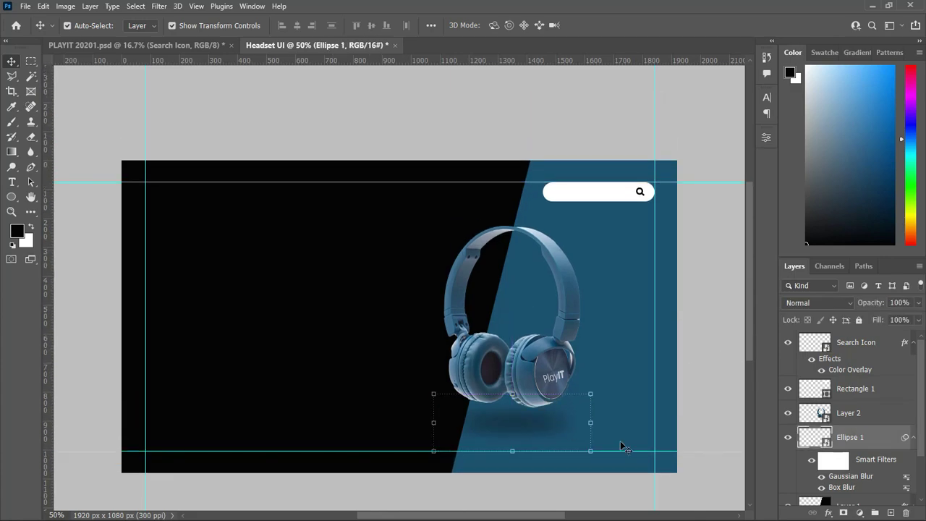
# Give the shadow ellipse a black Color Overlay.
pyautogui.click(829, 512)
pyautogui.click(739, 402)
pyautogui.click(303, 254)
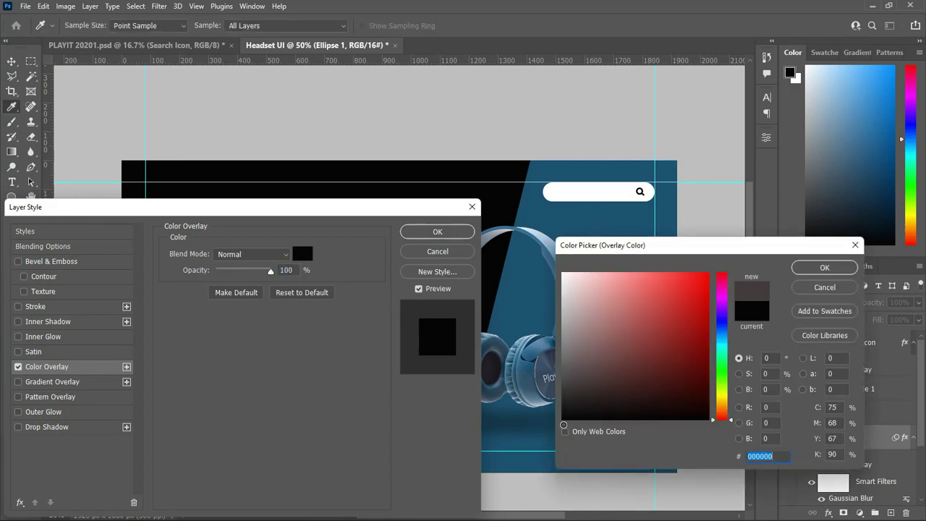
pyautogui.moveTo(271, 271)
pyautogui.mouseDown()
pyautogui.moveTo(258, 270)
pyautogui.moveTo(271, 271)
pyautogui.mouseUp()
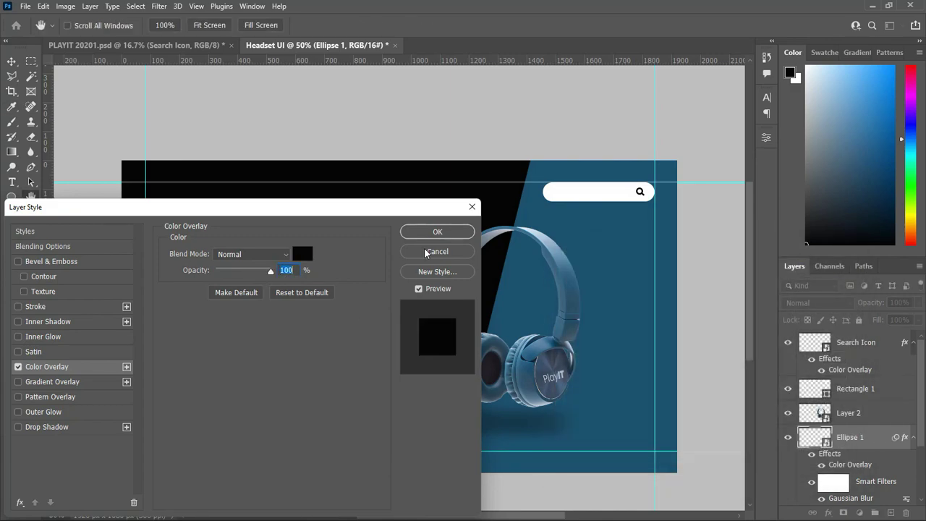
pyautogui.click(437, 251)
# Flatten the shadow to 63.64% height and deselect all layers.
pyautogui.moveTo(513, 449); pyautogui.dragTo(501, 428)
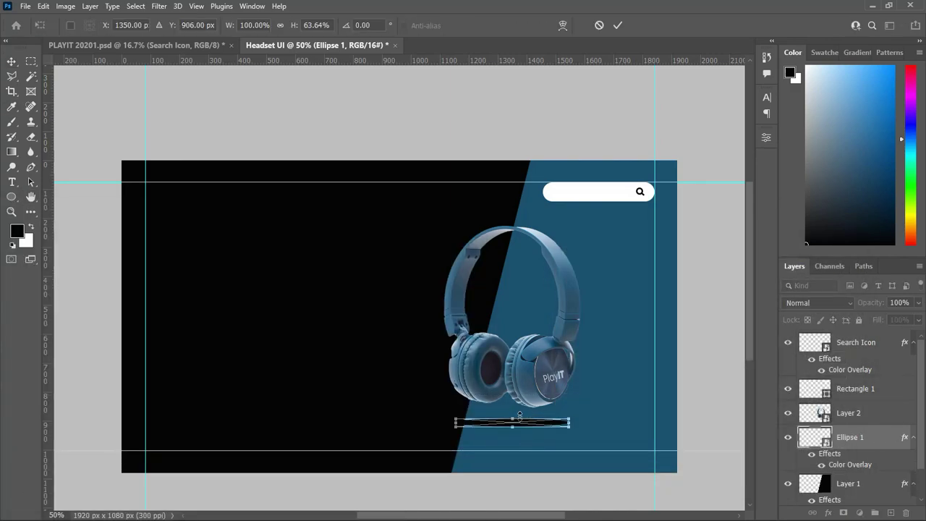
pyautogui.press('Return')
pyautogui.scroll(-1, 749, 345)
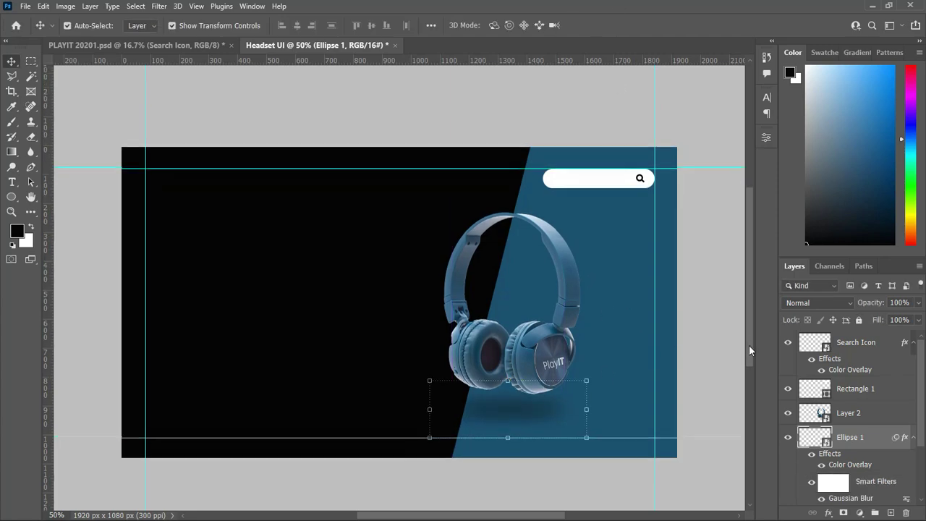
pyautogui.scroll(-2, 922, 456)
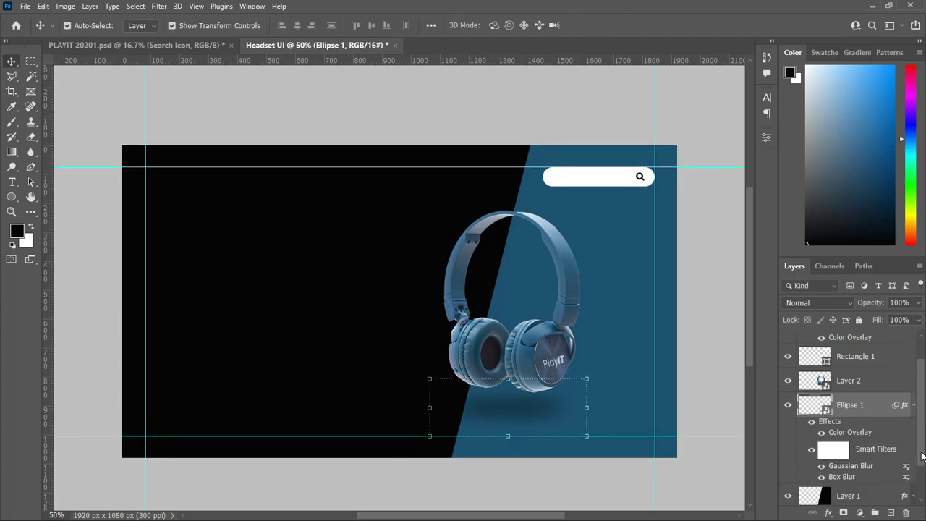
pyautogui.click(913, 401)
pyautogui.click(687, 318)
pyautogui.scroll(1, 686, 318)
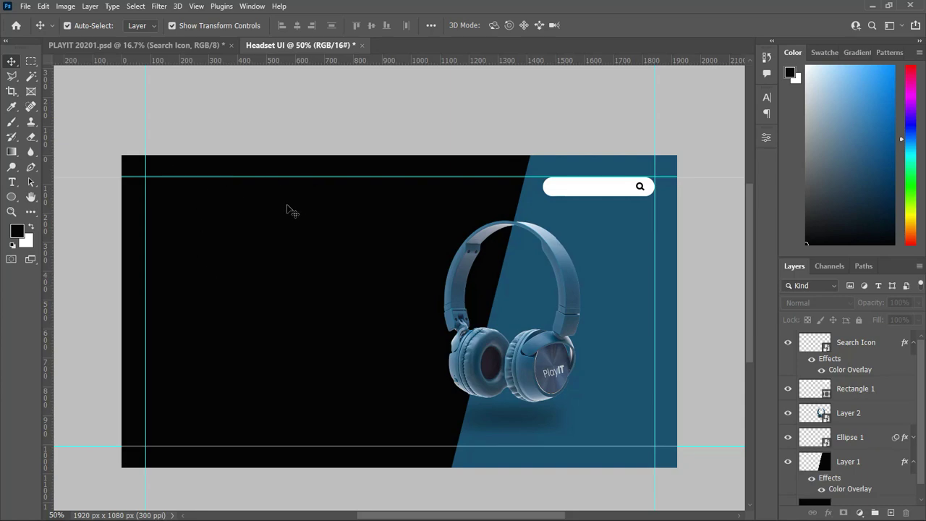
# Bring the three social icon layers from PLAYIT 20201.psd into Headset UI, under the headset shadow.
pyautogui.click(151, 46)
pyautogui.scroll(-3, 861, 405)
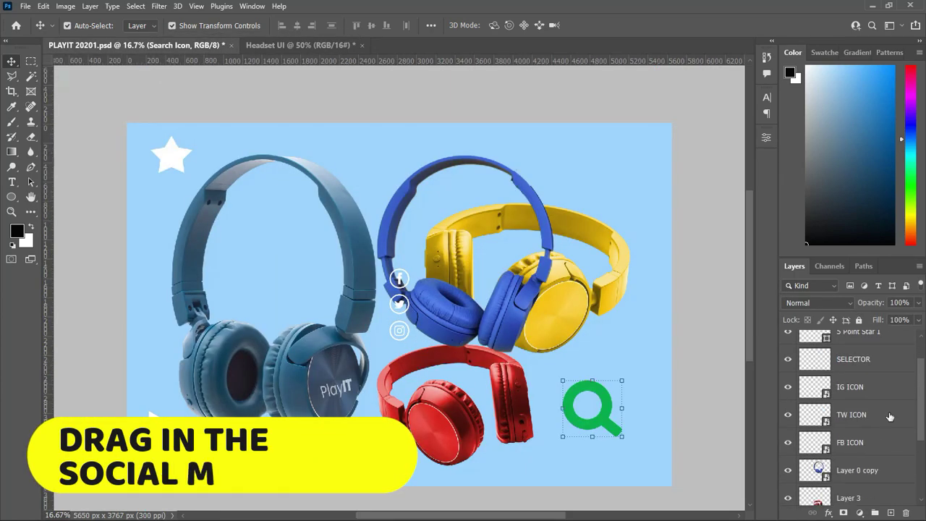
pyautogui.click(863, 391)
pyautogui.keyDown('shift'); pyautogui.click(850, 442); pyautogui.keyUp('shift')
pyautogui.moveTo(399, 304)
pyautogui.mouseDown()
pyautogui.moveTo(295, 267)
pyautogui.moveTo(279, 359)
pyautogui.mouseUp()
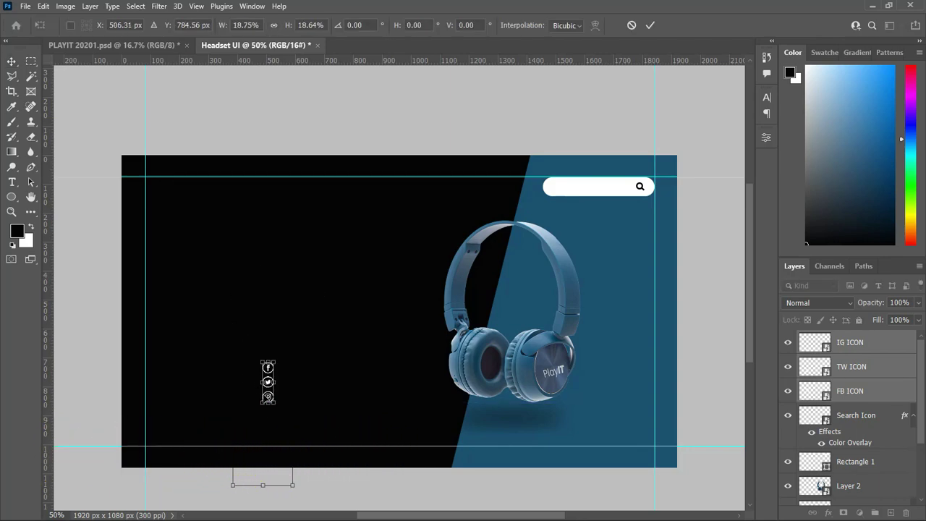
pyautogui.moveTo(274, 393); pyautogui.dragTo(543, 436)
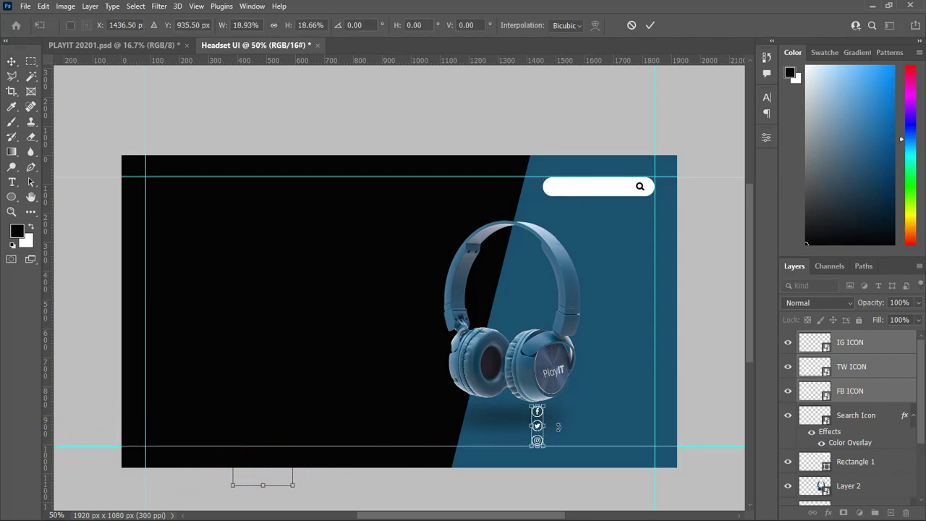
pyautogui.press('Return')
# Lock Layer 1, Ellipse 1 and Layer 2, then drop the social icons onto the canvas.
pyautogui.click(860, 398)
pyautogui.hotkey('ctrl', 't')
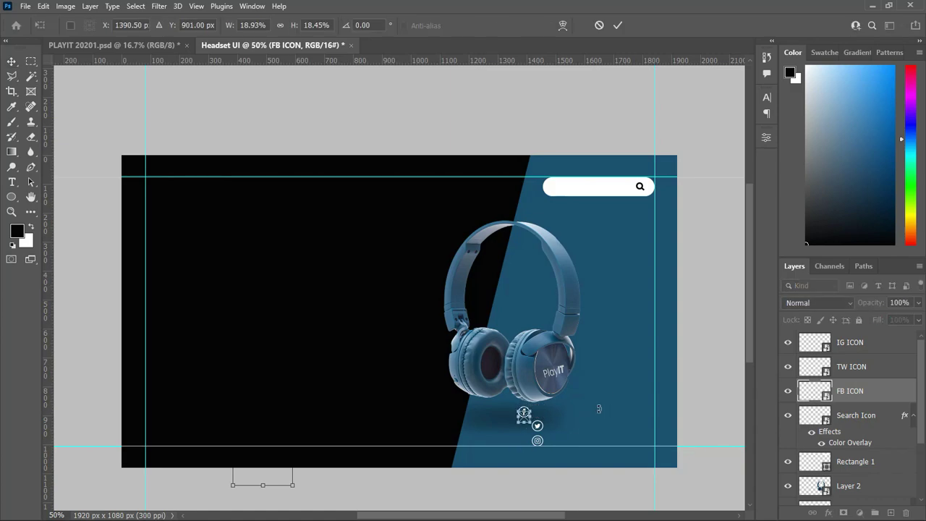
pyautogui.click(870, 368)
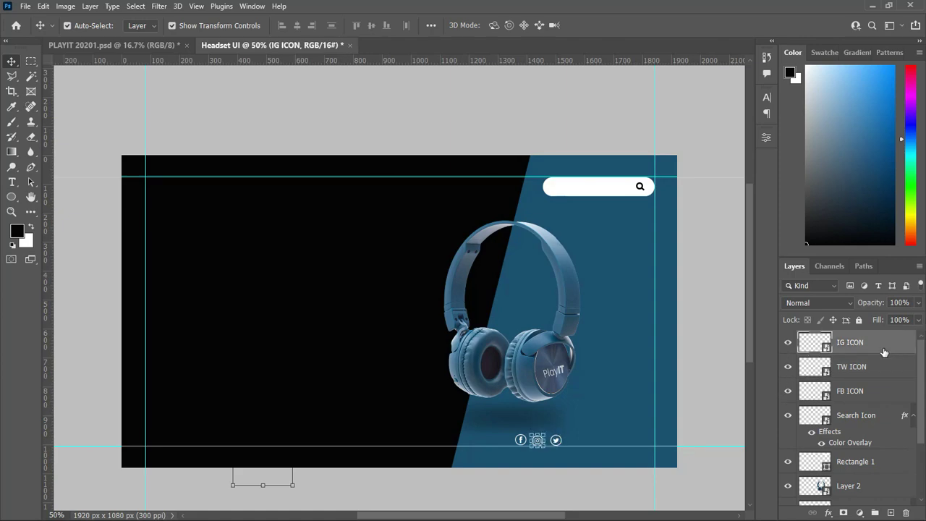
pyautogui.scroll(-3, 869, 434)
pyautogui.click(883, 471)
pyautogui.click(877, 444)
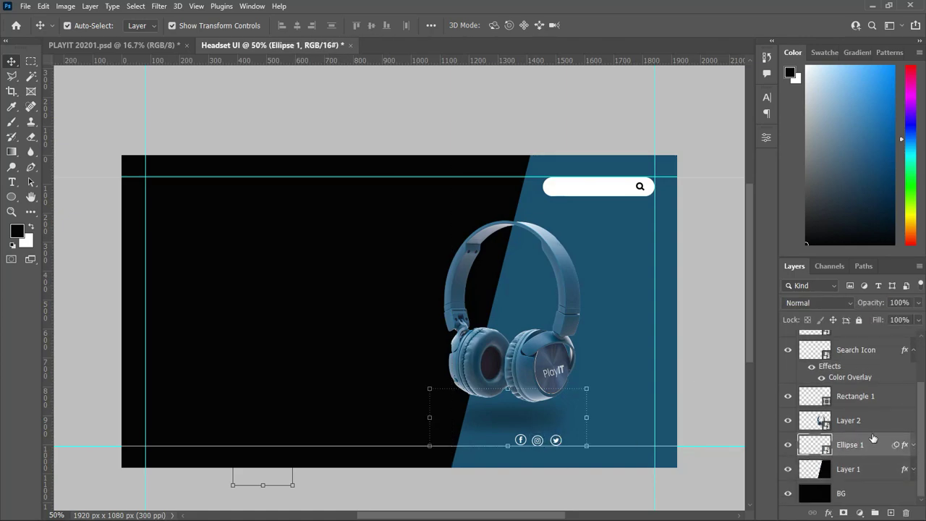
pyautogui.click(868, 427)
pyautogui.click(859, 320)
pyautogui.hotkey('alt', '[')
pyautogui.click(859, 320)
pyautogui.hotkey('alt', '[')
pyautogui.click(859, 320)
pyautogui.hotkey('alt', '[')
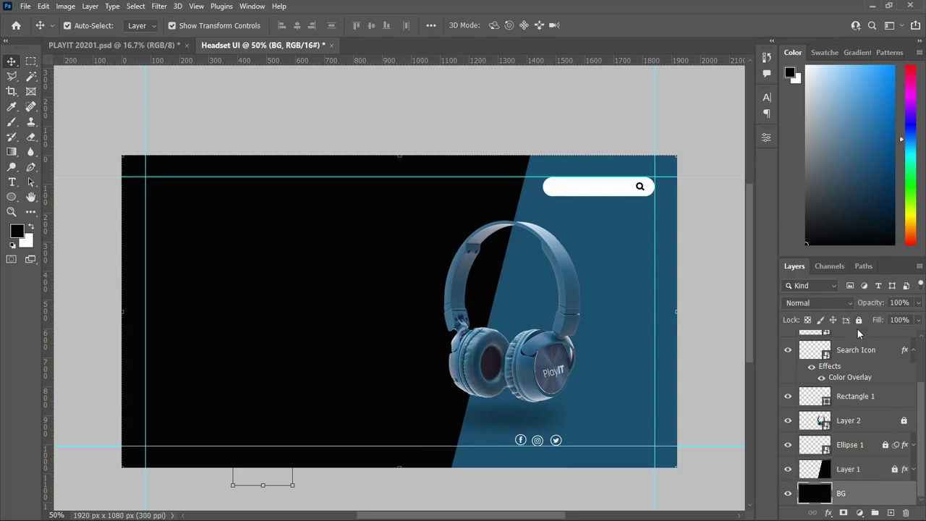
pyautogui.moveTo(552, 463); pyautogui.dragTo(553, 464)
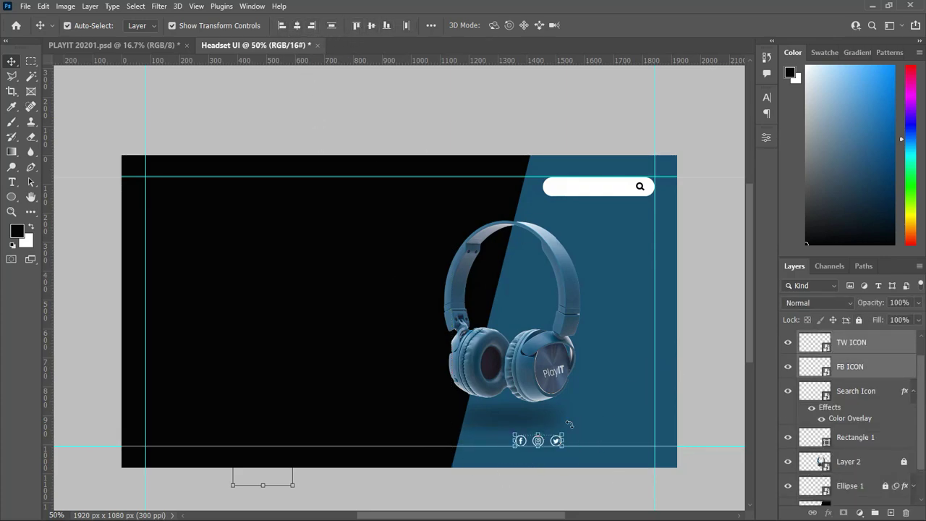
# Shift the FB, TW and IG icons right in two moves into the bottom-right corner.
pyautogui.hotkey('ctrl', 't')
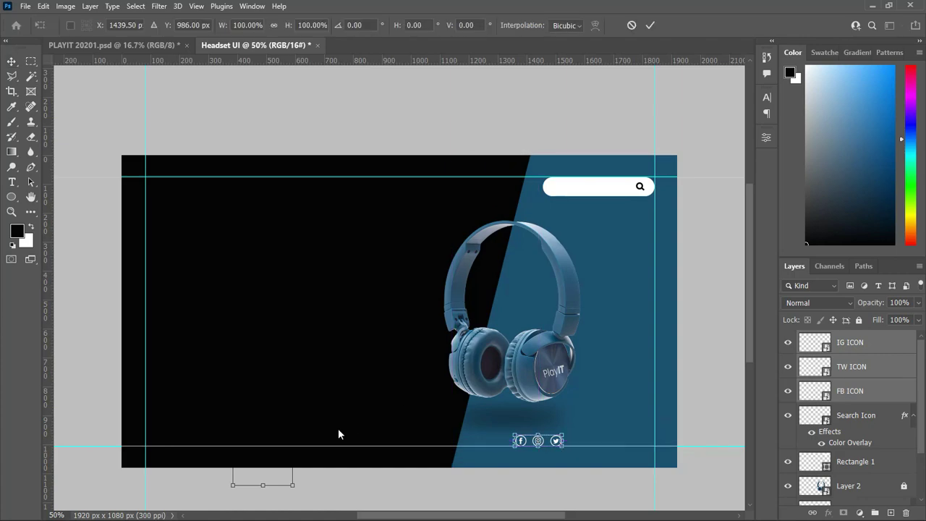
pyautogui.moveTo(530, 443); pyautogui.dragTo(576, 443)
pyautogui.press('Return')
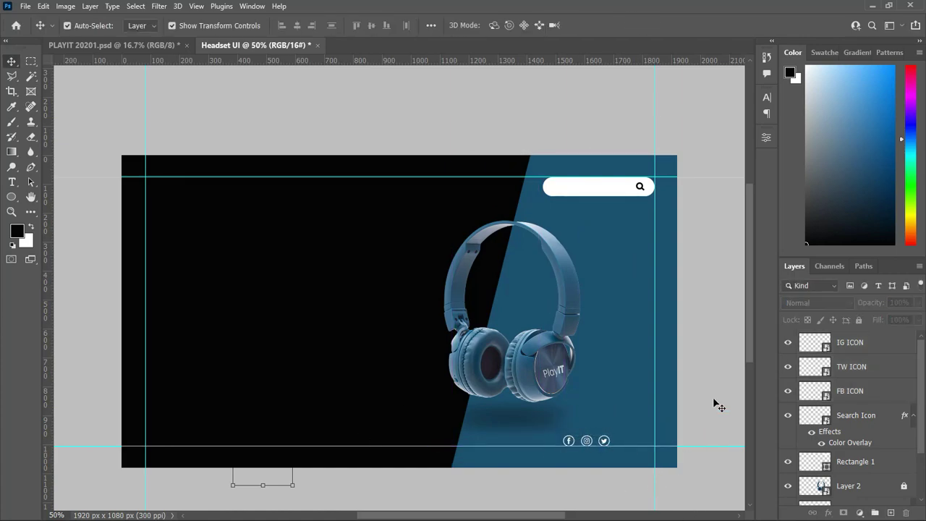
pyautogui.scroll(-1, 715, 403)
pyautogui.click(850, 391)
pyautogui.keyDown('shift'); pyautogui.click(869, 346); pyautogui.keyUp('shift')
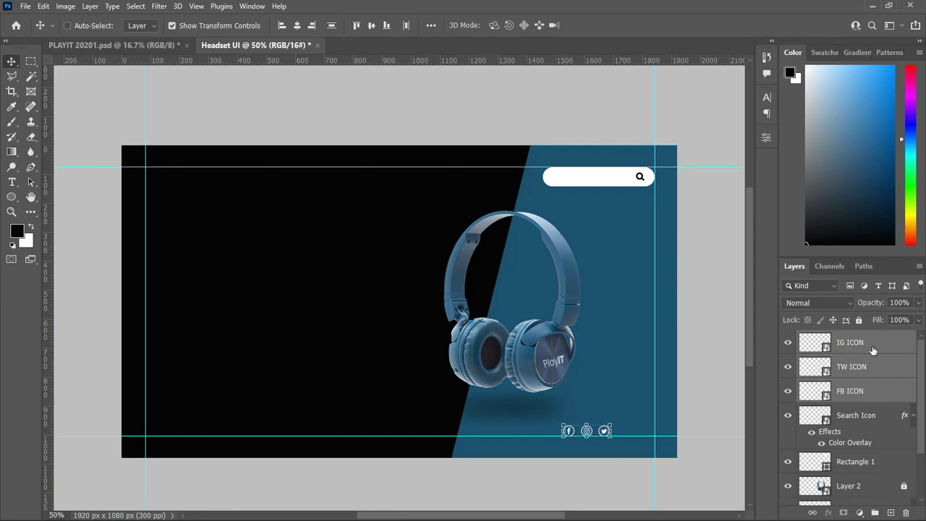
pyautogui.hotkey('ctrl', 't')
pyautogui.moveTo(569, 431); pyautogui.dragTo(613, 432)
pyautogui.press('Return')
pyautogui.click(372, 361)
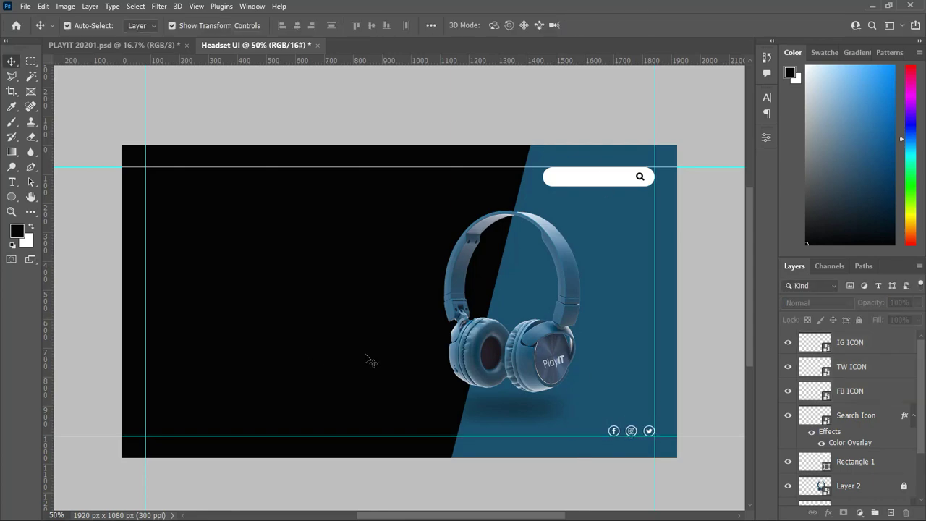
# Add a 'PlayIT' text layer on the banner's left and color it white.
pyautogui.press('t')
pyautogui.click(205, 231)
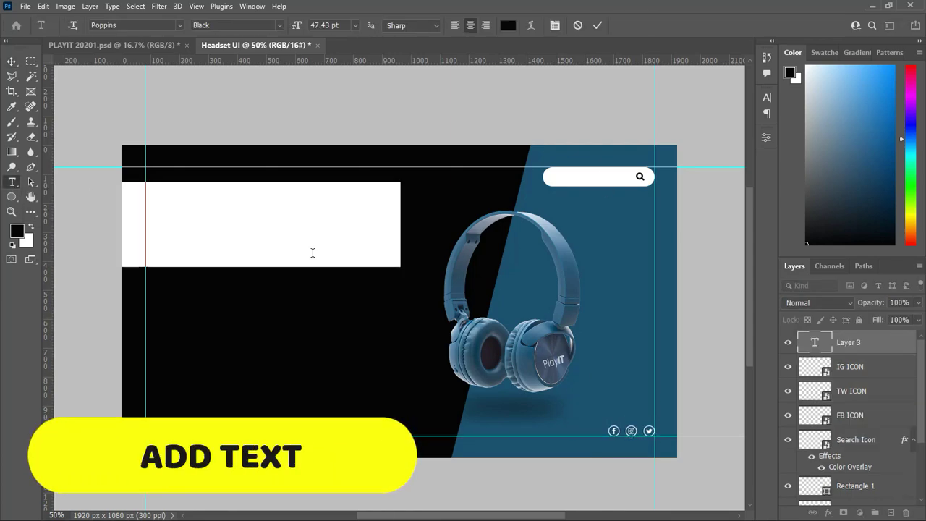
pyautogui.write('PlayIT')
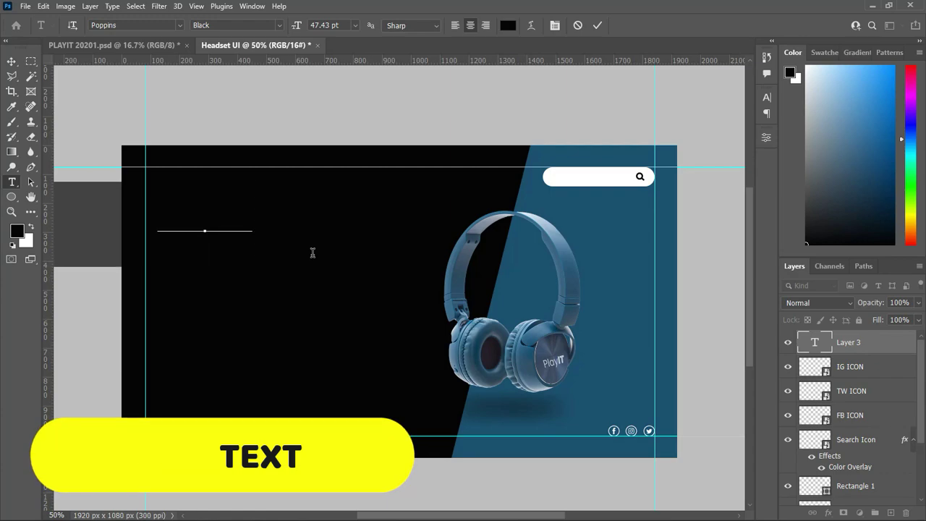
pyautogui.hotkey('ctrl', 'Return')
pyautogui.press('v')
pyautogui.click(767, 97)
pyautogui.click(738, 172)
pyautogui.click(572, 269)
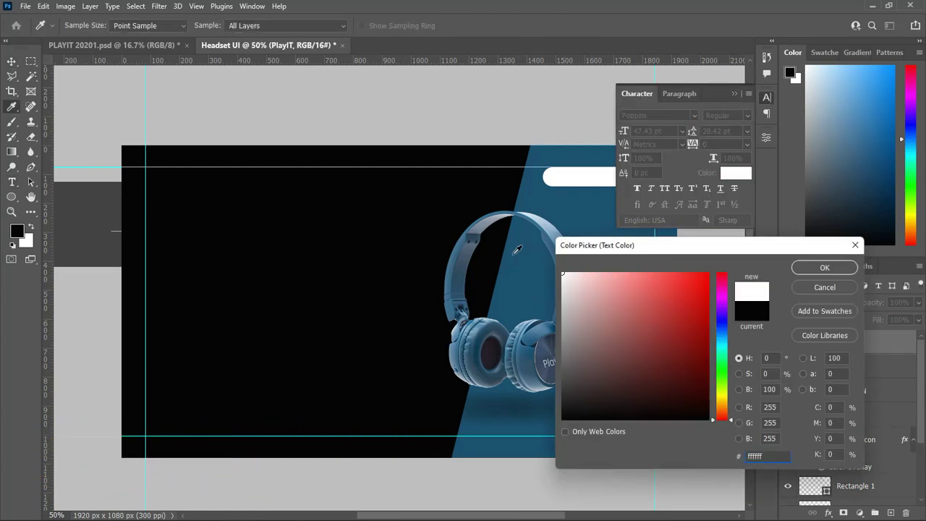
pyautogui.click(824, 267)
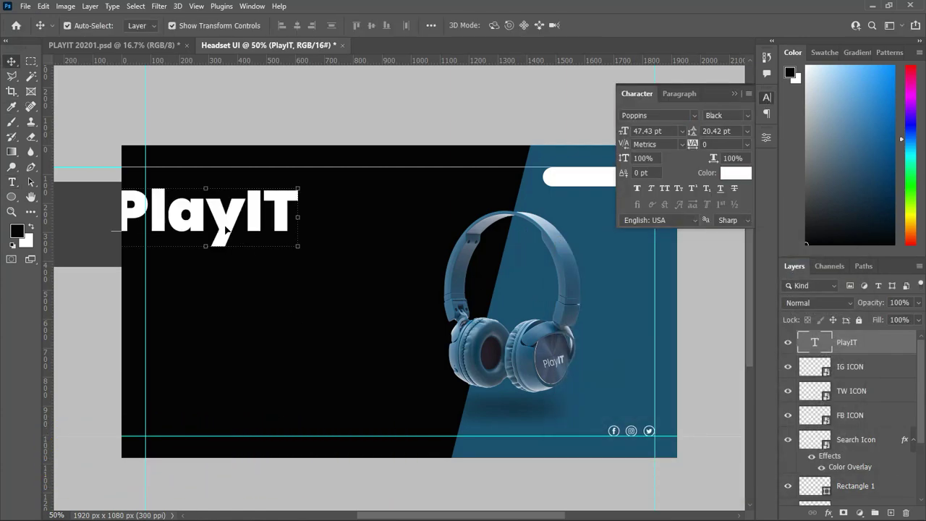
# Try 24 pt, then set the PlayIT text to 14 pt.
pyautogui.click(682, 131)
pyautogui.click(653, 247)
pyautogui.click(682, 131)
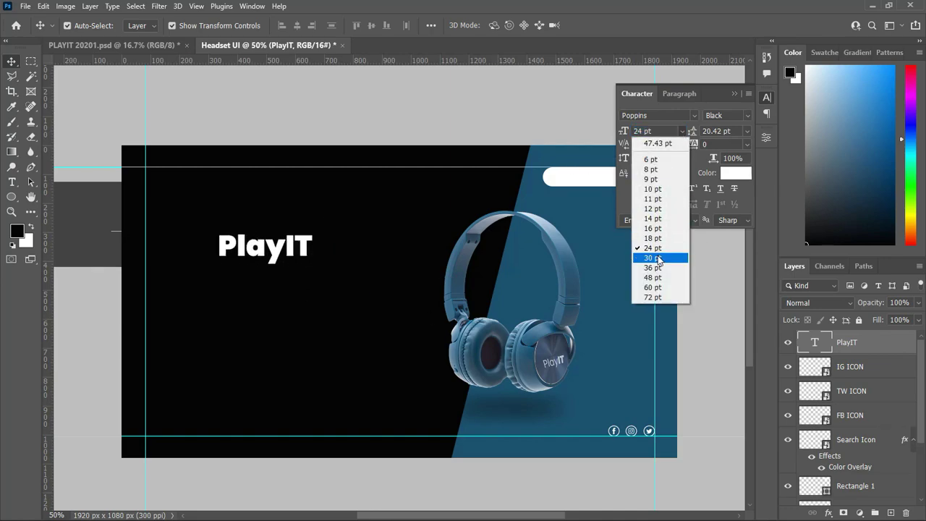
pyautogui.click(654, 218)
# Make 'Play' Regular weight, shrink the logo to 12 pt and move it top-left.
pyautogui.doubleClick(276, 252)
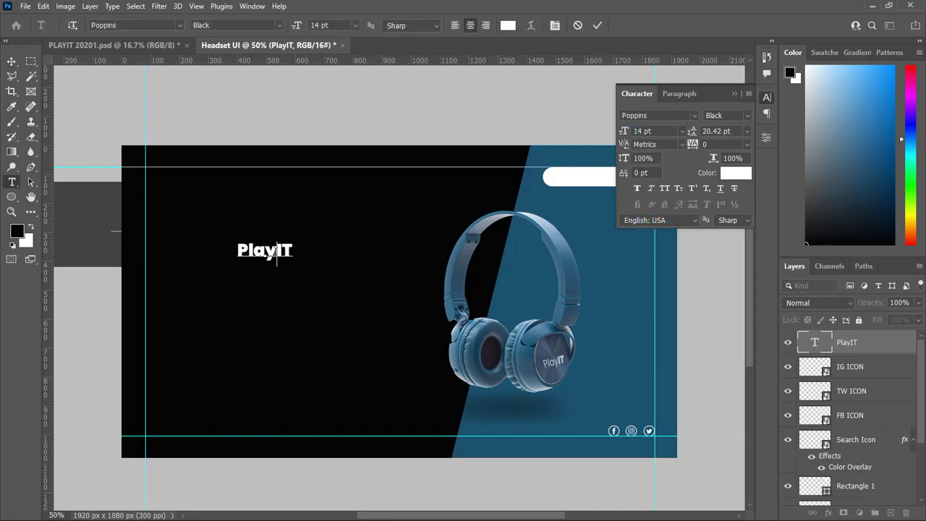
pyautogui.click(727, 115)
pyautogui.click(735, 193)
pyautogui.hotkey('ctrl', 'Return')
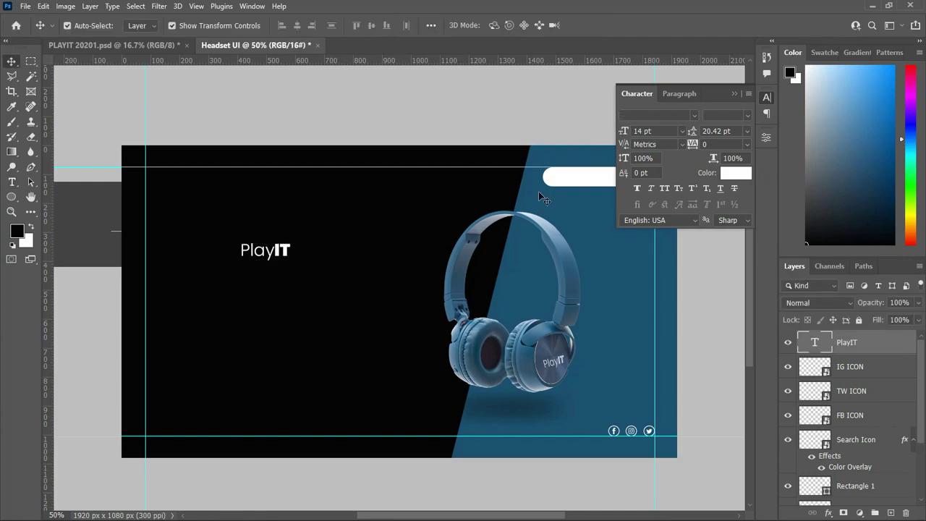
pyautogui.click(682, 131)
pyautogui.click(653, 207)
pyautogui.moveTo(181, 181); pyautogui.dragTo(181, 176)
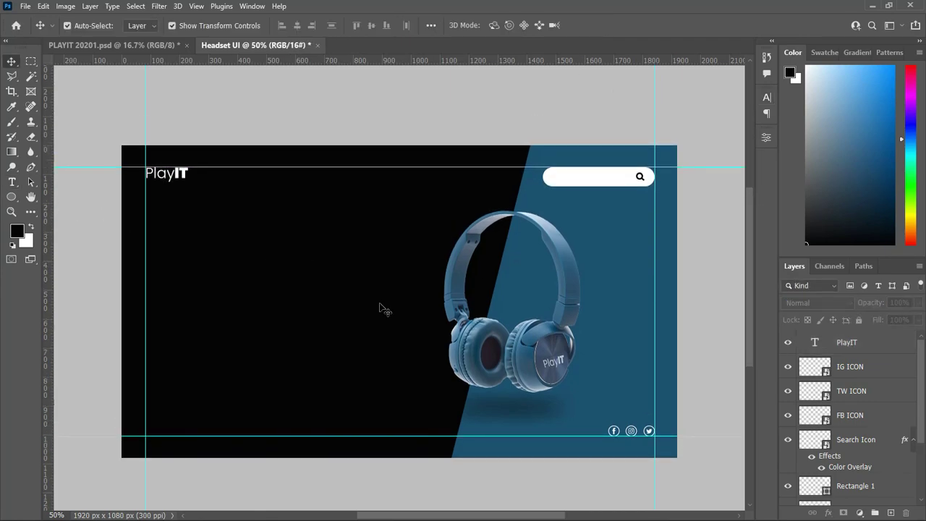
# Add a 'PLAYIT HEADSET' text layer below the logo at the left guide.
pyautogui.click(12, 181)
pyautogui.click(209, 249)
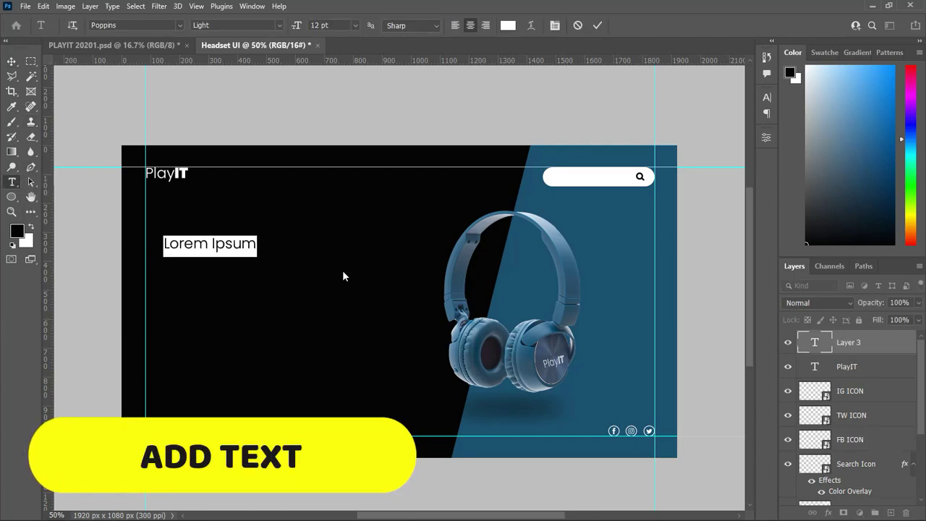
pyautogui.write('PLAYIT')
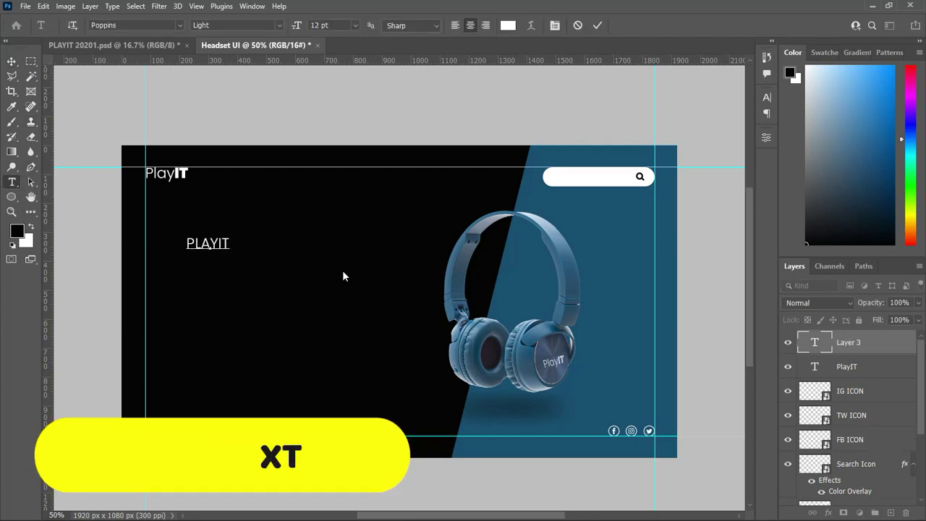
pyautogui.write(' HEADSET')
pyautogui.hotkey('ctrl', 'Return')
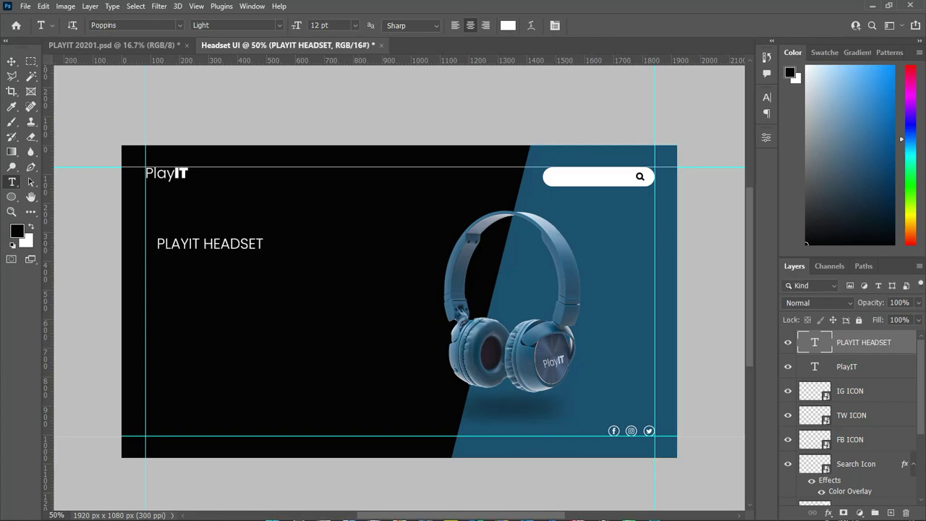
pyautogui.press('v')
pyautogui.moveTo(209, 244); pyautogui.dragTo(200, 234)
# Make the headline Bold at 14 pt, aligned to the left guide.
pyautogui.click(767, 96)
pyautogui.click(728, 115)
pyautogui.click(731, 261)
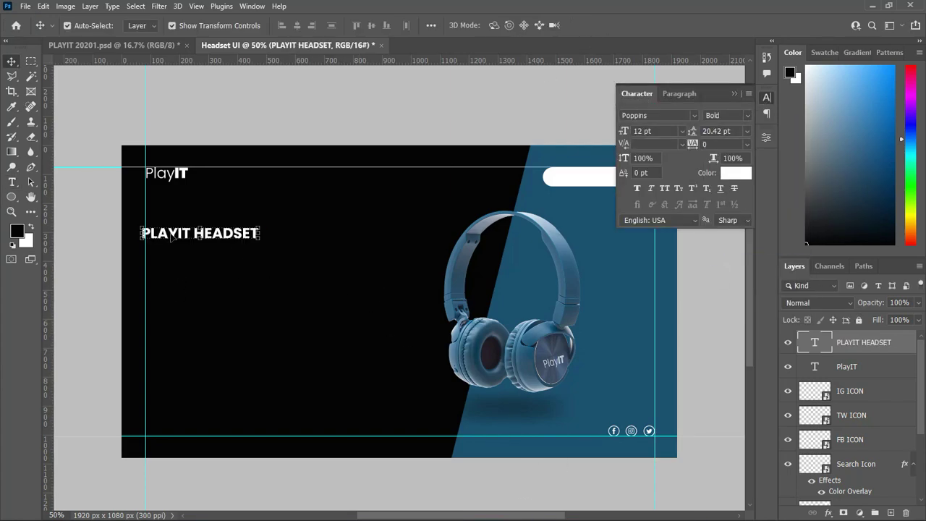
pyautogui.click(681, 131)
pyautogui.click(653, 222)
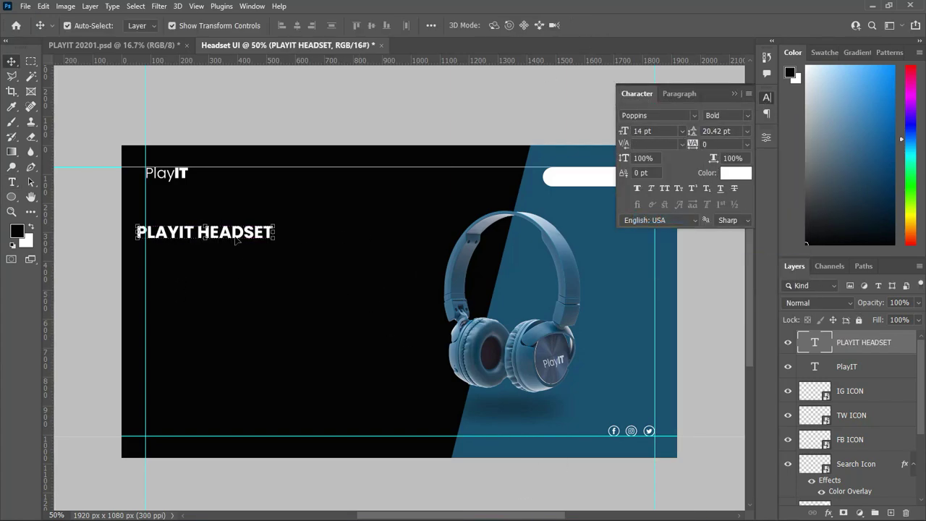
pyautogui.moveTo(189, 233); pyautogui.dragTo(201, 233)
# Enlarge the PlayIT logo to 16 pt and nudge it into the top-left corner.
pyautogui.click(181, 181)
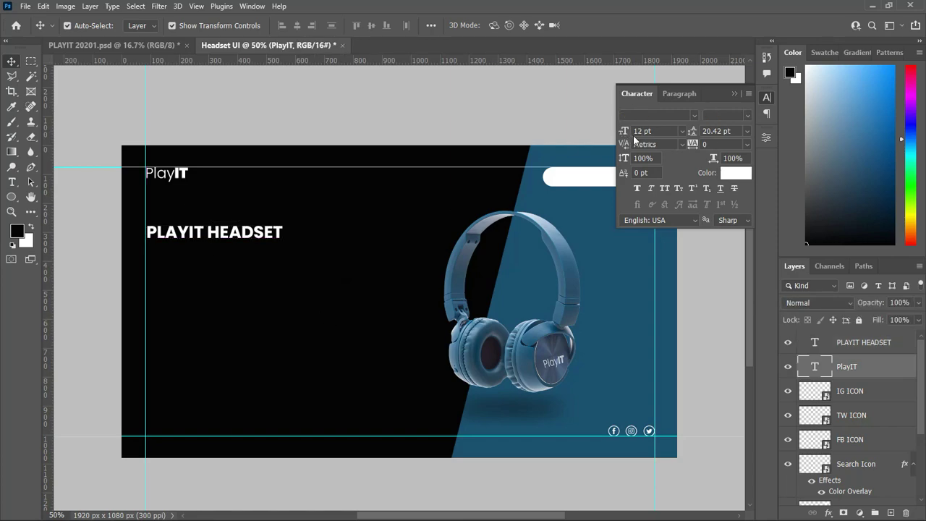
pyautogui.click(682, 131)
pyautogui.click(651, 211)
pyautogui.moveTo(167, 181); pyautogui.dragTo(173, 184)
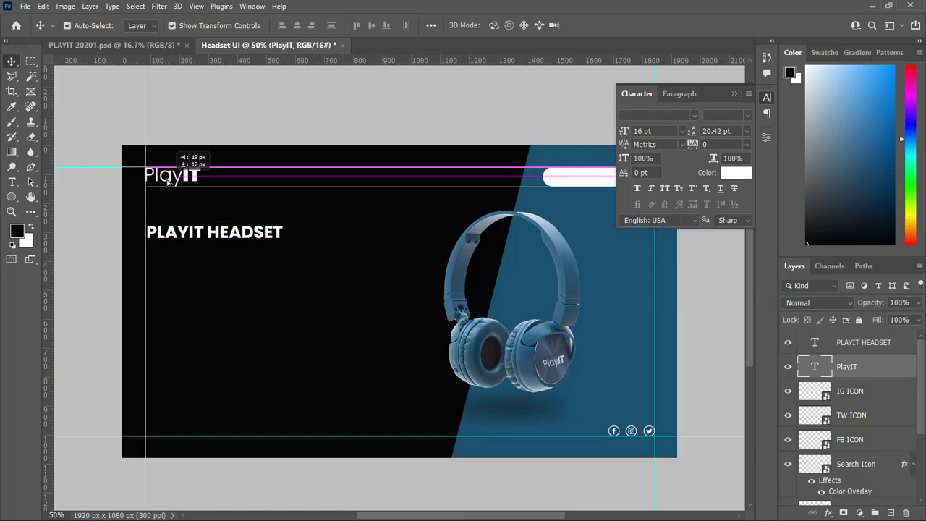
pyautogui.click(279, 337)
# Draw a paragraph text box below the headline and paste in the product description.
pyautogui.press('t')
pyautogui.moveTo(147, 258); pyautogui.dragTo(372, 334)
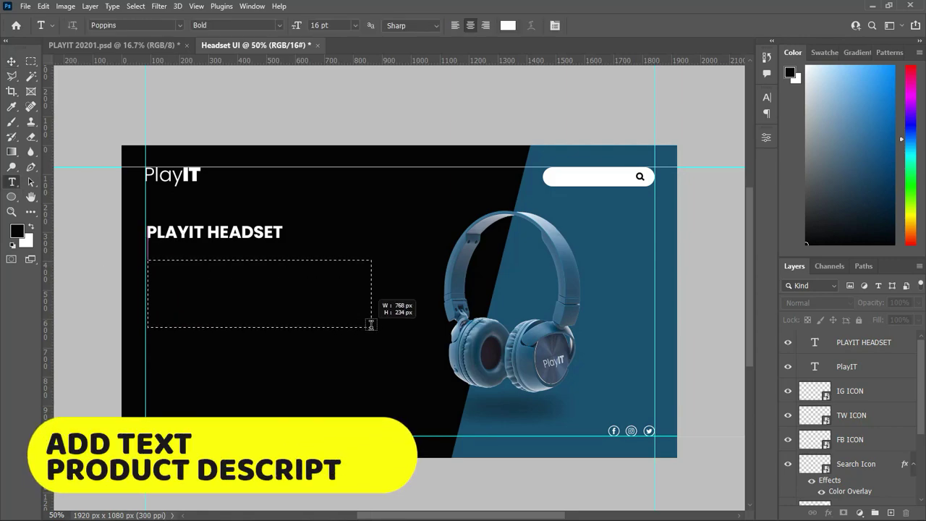
pyautogui.rightClick(185, 276)
pyautogui.click(204, 317)
pyautogui.click(12, 61)
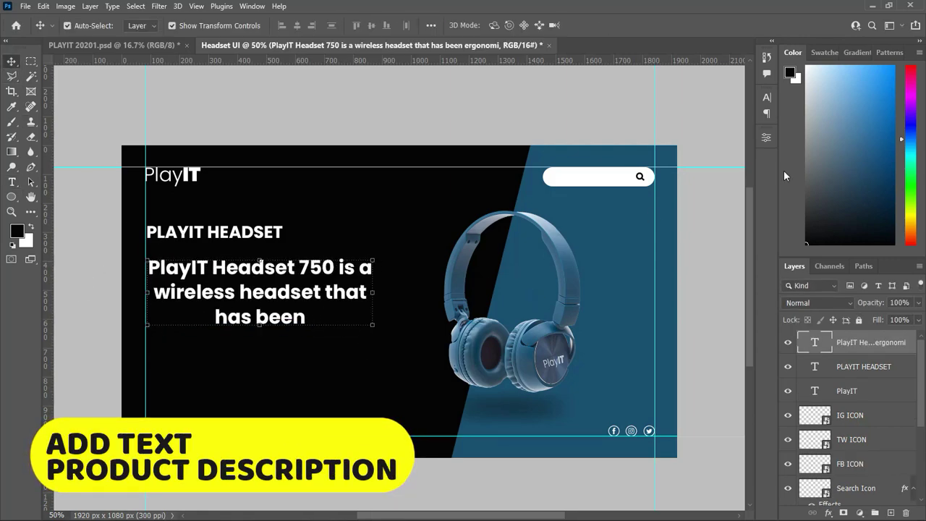
# Make the description left-aligned 6 pt text and move it up under the headline.
pyautogui.click(767, 97)
pyautogui.click(682, 131)
pyautogui.click(655, 190)
pyautogui.click(681, 94)
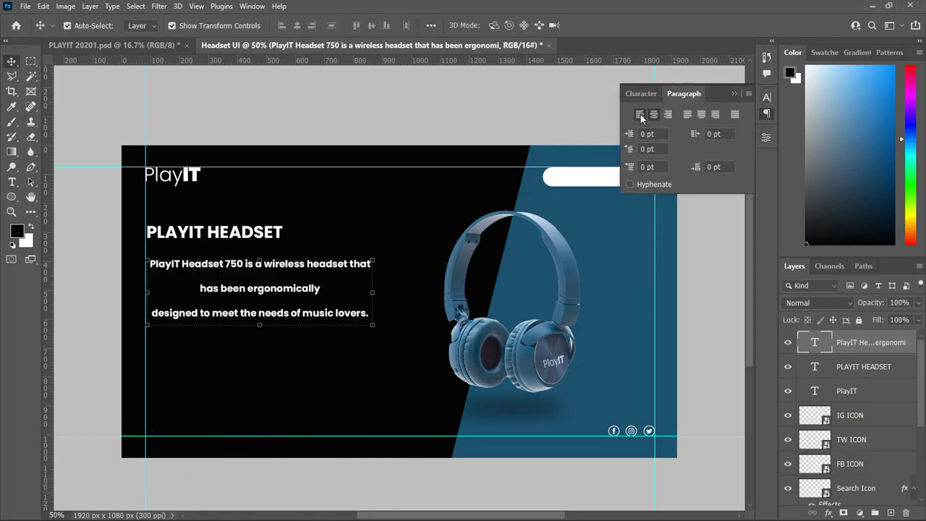
pyautogui.click(639, 114)
pyautogui.click(641, 93)
pyautogui.click(681, 131)
pyautogui.click(670, 153)
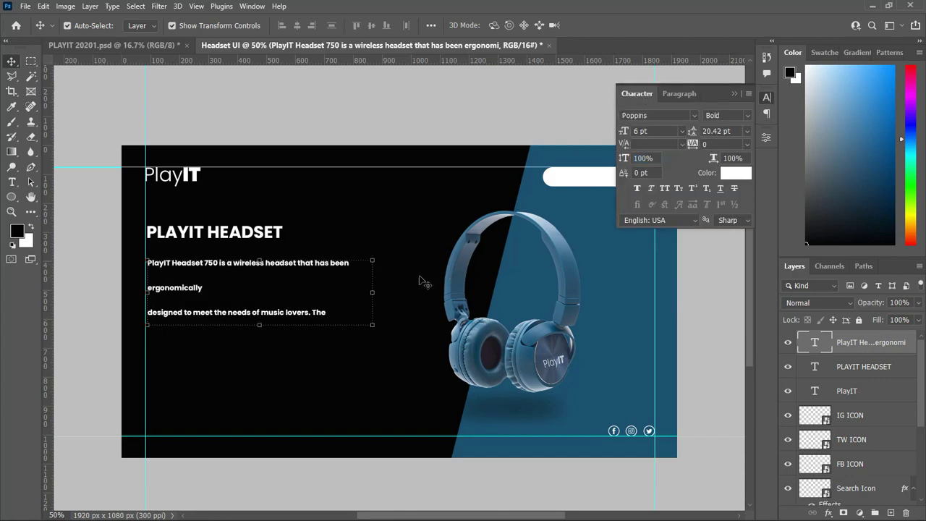
pyautogui.moveTo(372, 318); pyautogui.dragTo(369, 325)
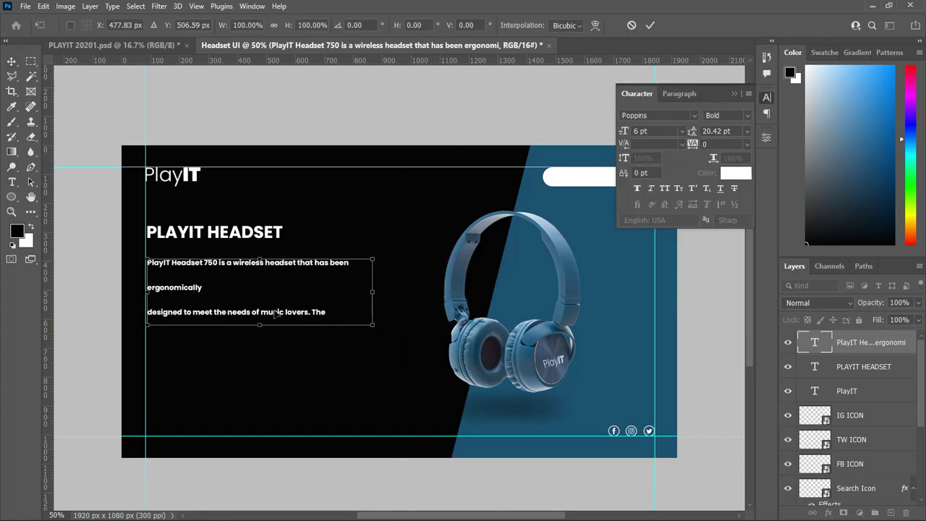
pyautogui.moveTo(253, 289); pyautogui.dragTo(253, 273)
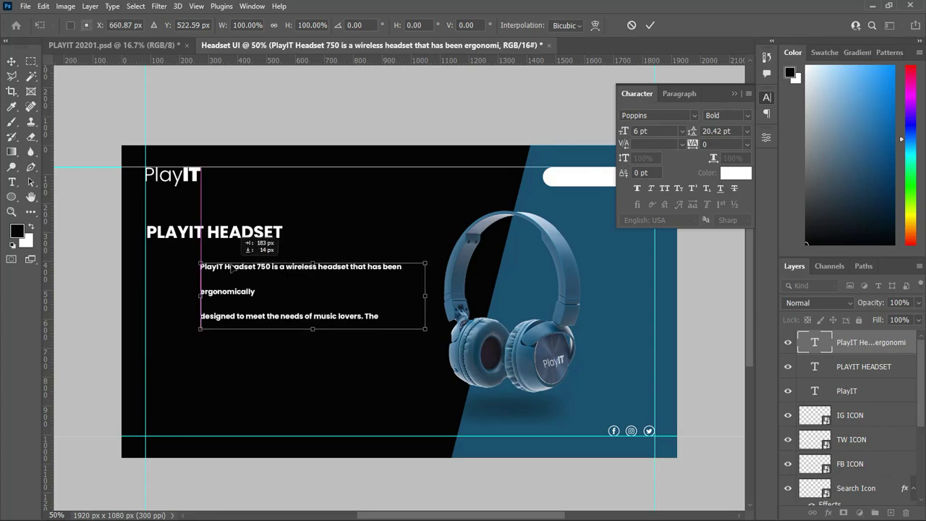
pyautogui.press('Return')
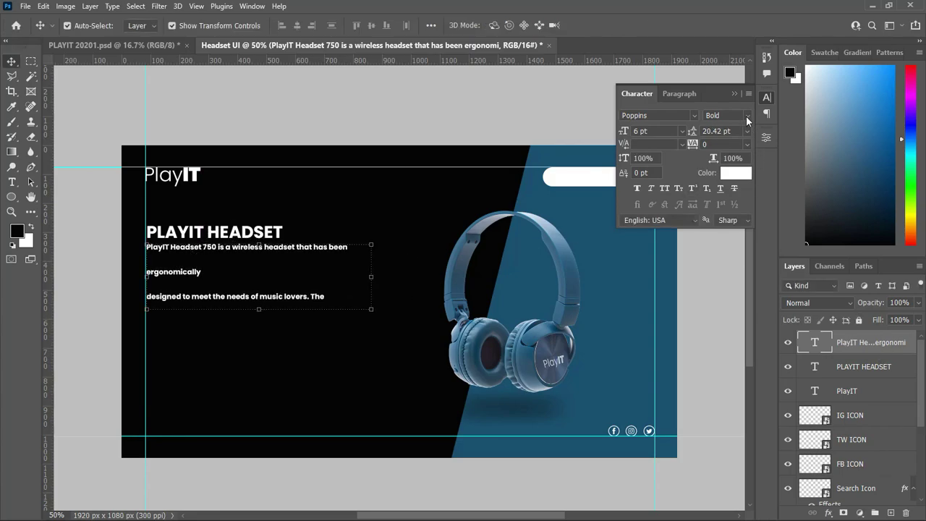
# Set the description to Regular weight with Auto leading.
pyautogui.click(728, 115)
pyautogui.click(723, 188)
pyautogui.click(747, 131)
pyautogui.click(720, 159)
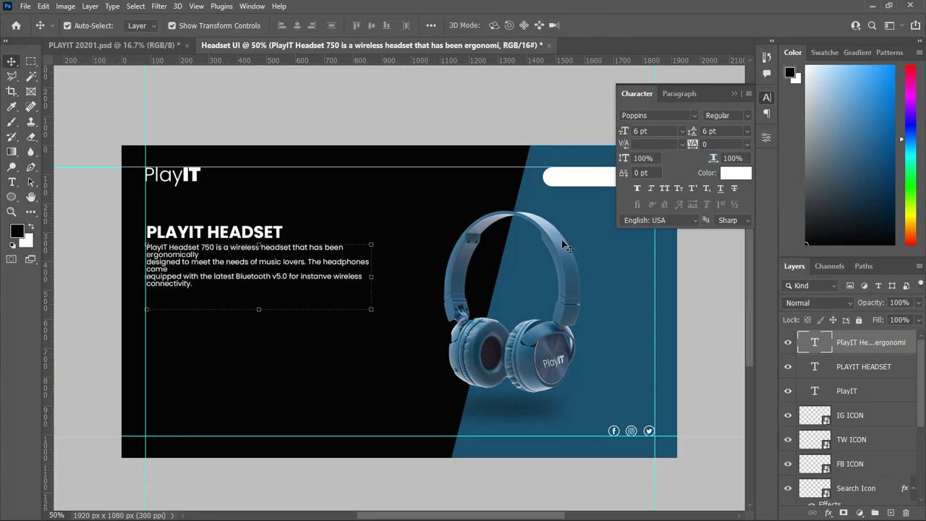
pyautogui.click(727, 115)
pyautogui.click(728, 116)
pyautogui.click(747, 131)
pyautogui.click(720, 144)
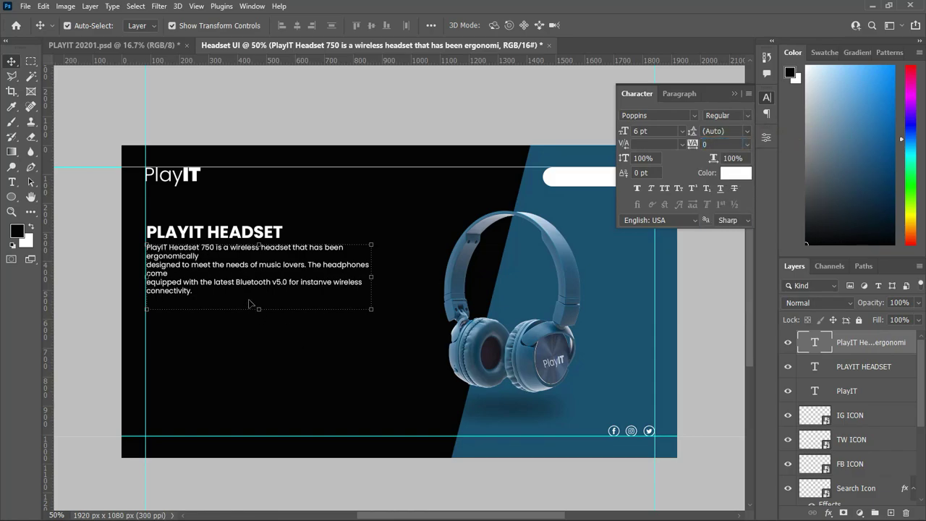
# Widen the description box so the lines reflow, then nudge it slightly down.
pyautogui.doubleClick(303, 281)
pyautogui.moveTo(371, 277); pyautogui.dragTo(401, 280)
pyautogui.hotkey('ctrl', 'Return')
pyautogui.press('v')
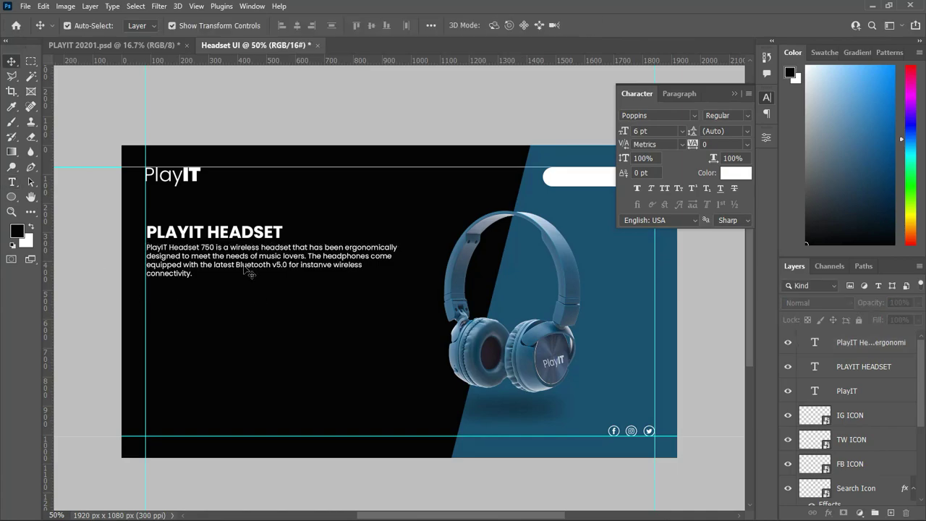
pyautogui.moveTo(192, 263); pyautogui.dragTo(192, 270)
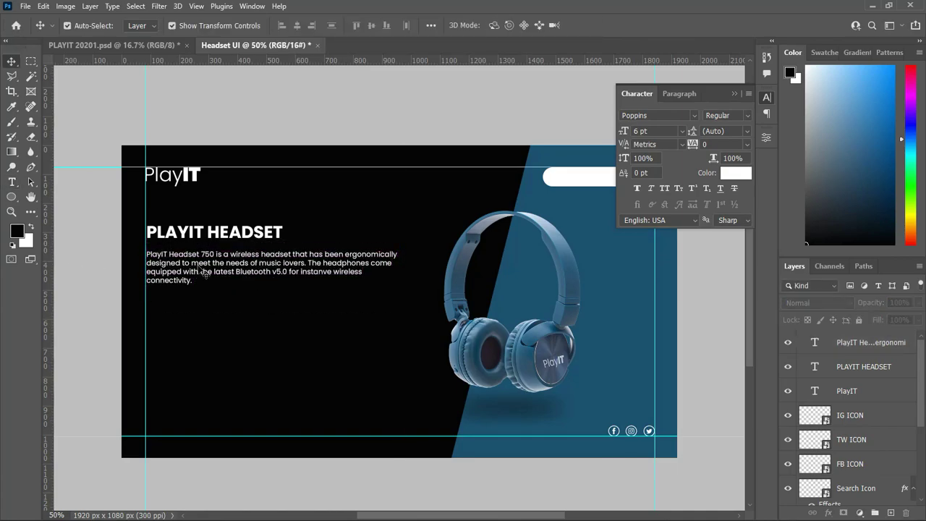
pyautogui.click(749, 80)
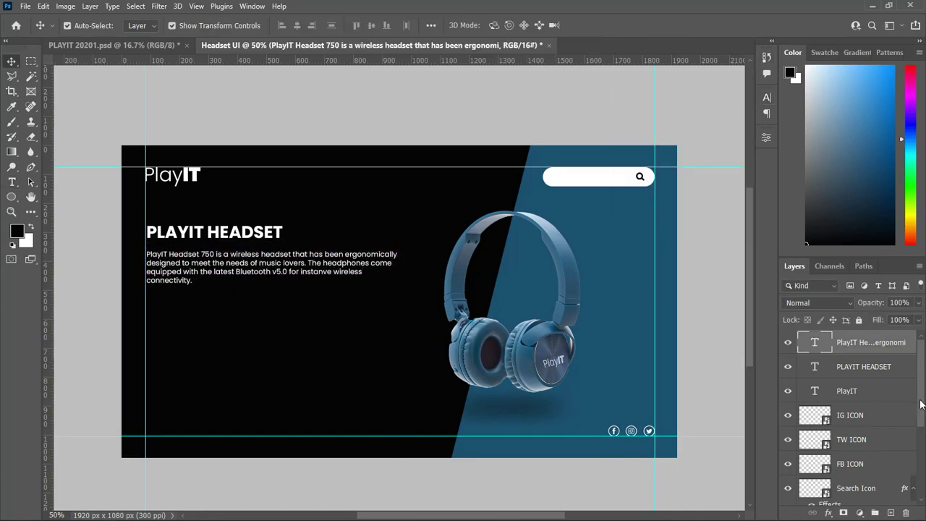
pyautogui.scroll(-5, 921, 404)
pyautogui.rightClick(11, 196)
pyautogui.click(62, 196)
# Draw a 148×184 px rectangle, fill it dark grey #2f2f2f, and move it bottom-left.
pyautogui.moveTo(152, 345)
pyautogui.mouseDown()
pyautogui.moveTo(198, 416)
pyautogui.moveTo(196, 406)
pyautogui.mouseUp()
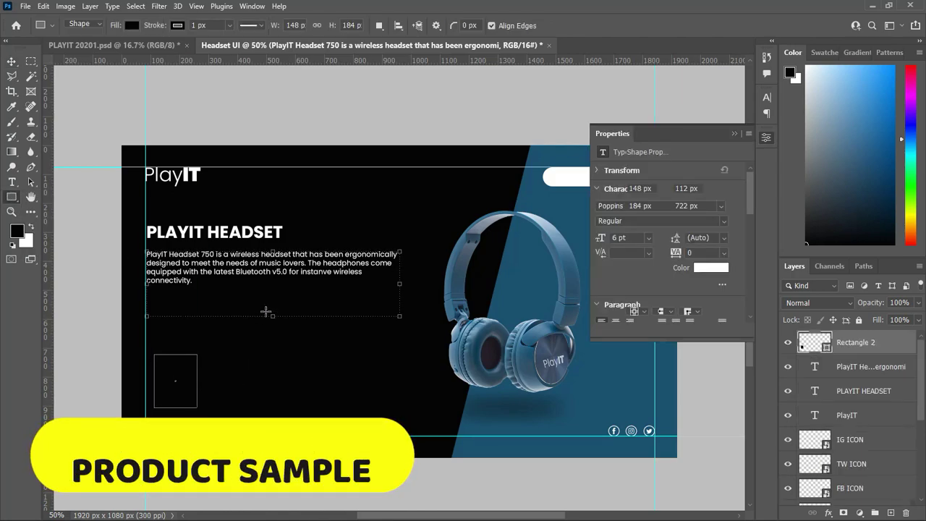
pyautogui.click(633, 281)
pyautogui.click(613, 304)
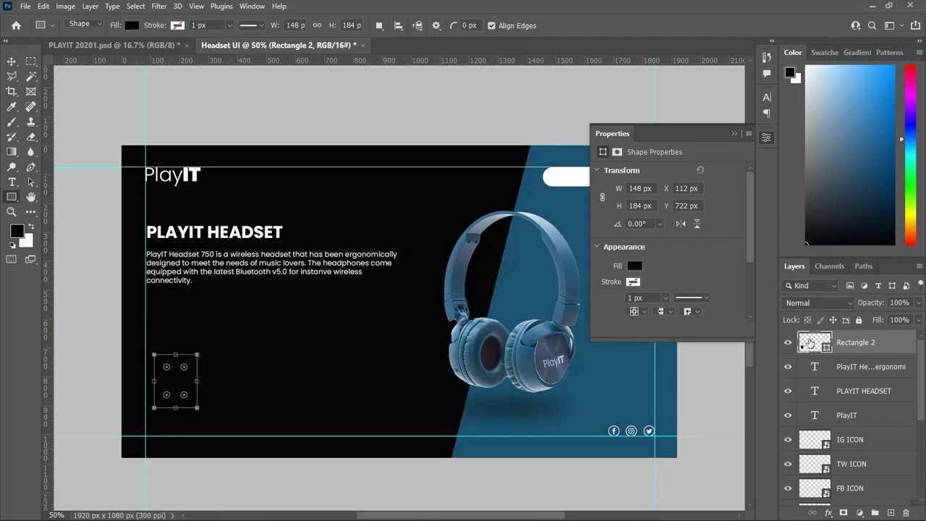
pyautogui.doubleClick(815, 342)
pyautogui.press('Return')
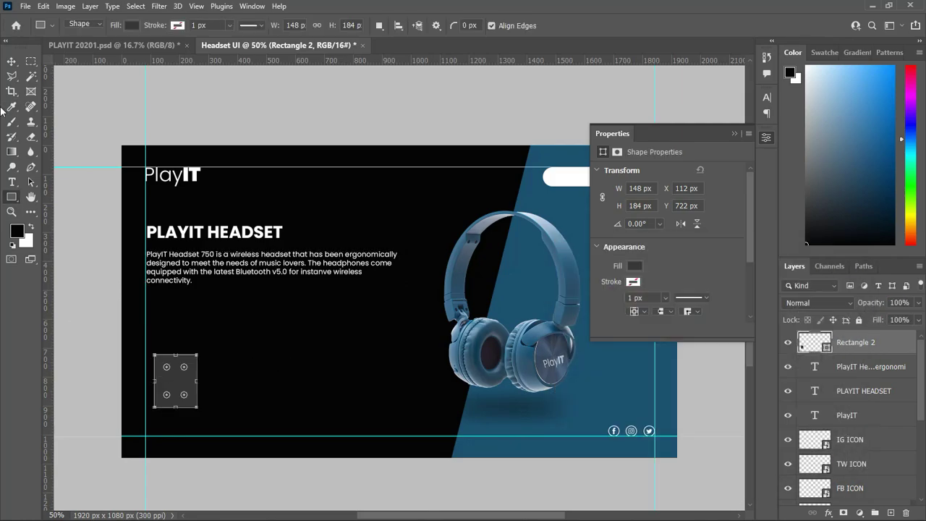
pyautogui.press('v')
pyautogui.moveTo(175, 385)
pyautogui.mouseDown()
pyautogui.moveTo(171, 414)
pyautogui.moveTo(265, 408)
pyautogui.mouseUp()
pyautogui.click(86, 385)
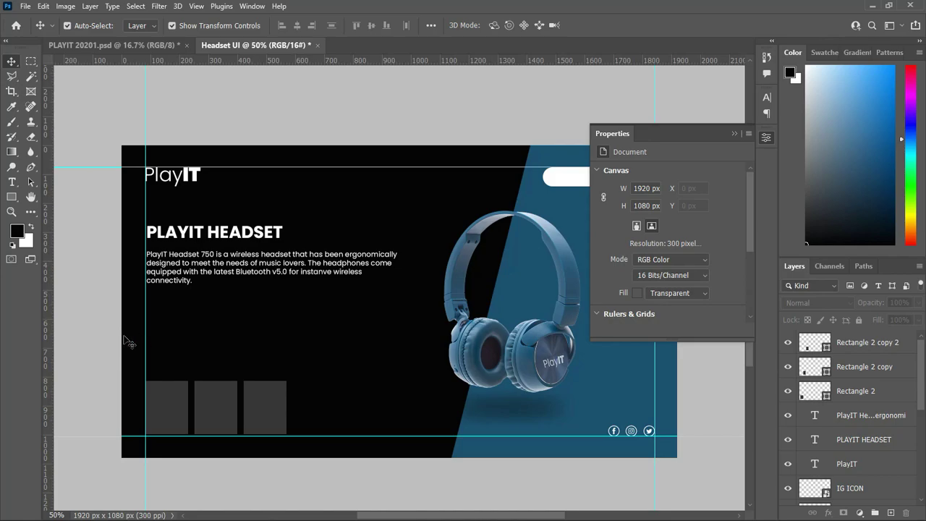
# Bring the red headset into Headset UI and shrink it into the first grey box.
pyautogui.hotkey('ctrl', 'Tab')
pyautogui.moveTo(476, 405); pyautogui.dragTo(489, 320)
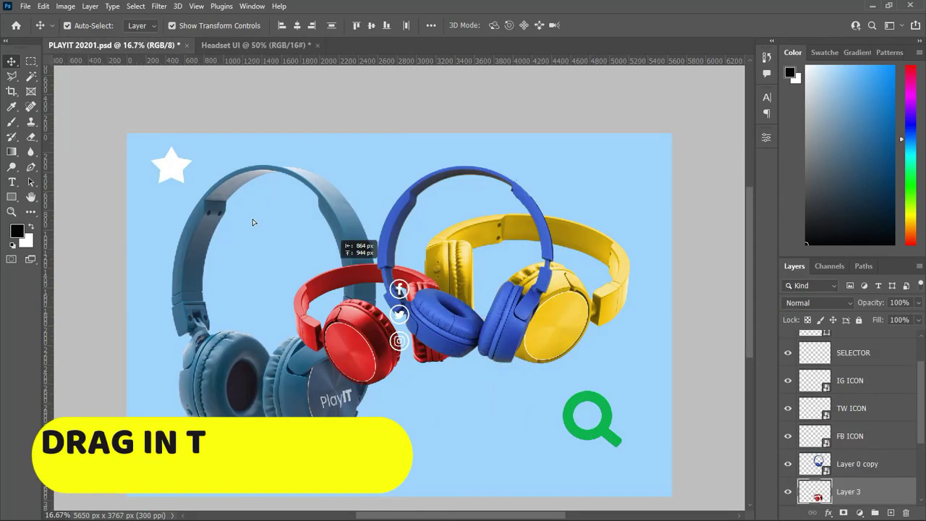
pyautogui.hotkey('ctrl', 't')
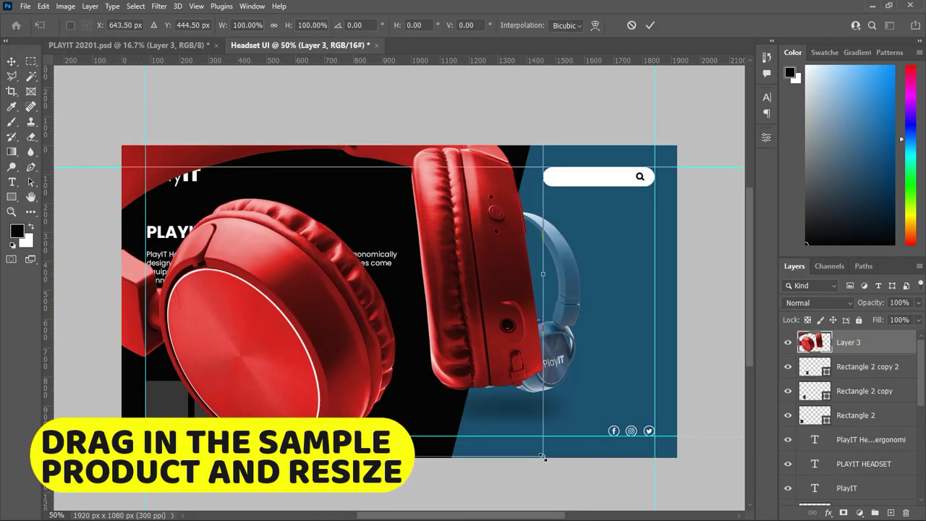
pyautogui.moveTo(543, 455)
pyautogui.mouseDown()
pyautogui.moveTo(335, 297)
pyautogui.moveTo(469, 437)
pyautogui.moveTo(253, 271)
pyautogui.moveTo(162, 412)
pyautogui.mouseUp()
pyautogui.click(649, 25)
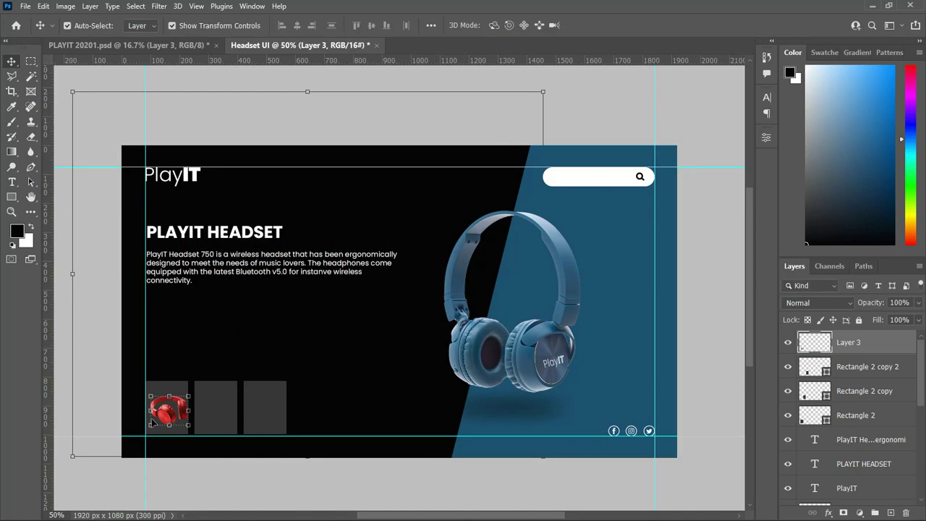
pyautogui.scroll(-1, 751, 363)
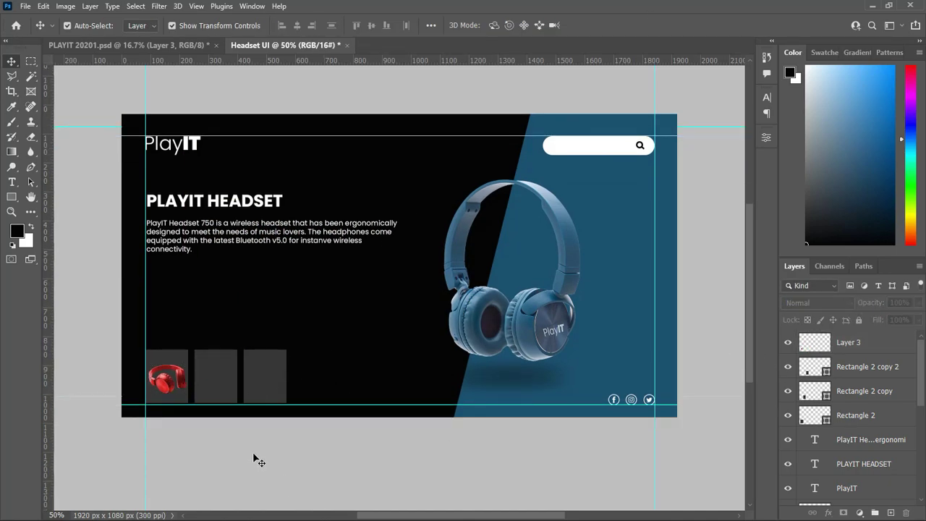
pyautogui.press('z')
pyautogui.click(222, 302)
pyautogui.click(299, 374)
pyautogui.press('v')
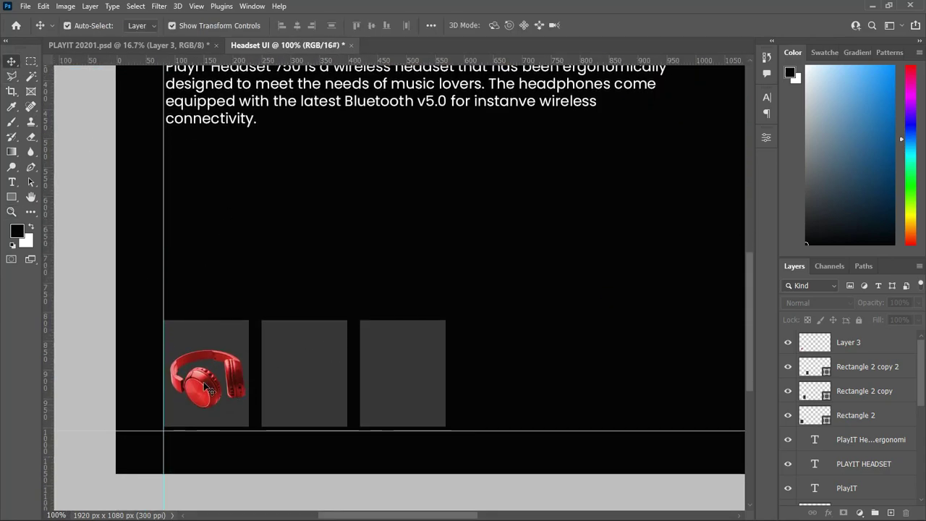
pyautogui.click(285, 383)
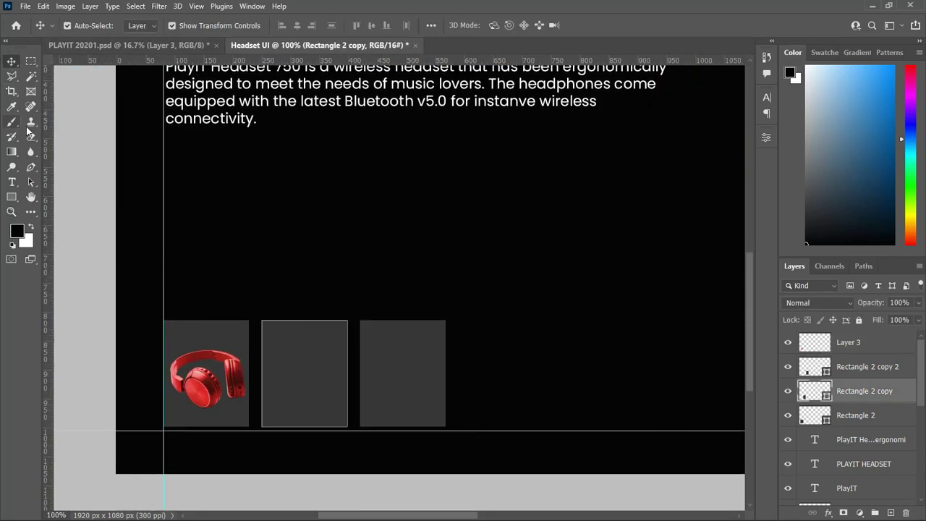
# Bring the blue headset from PLAYIT 20201.psd into Headset UI and position it.
pyautogui.click(86, 45)
pyautogui.moveTo(207, 311); pyautogui.dragTo(291, 365)
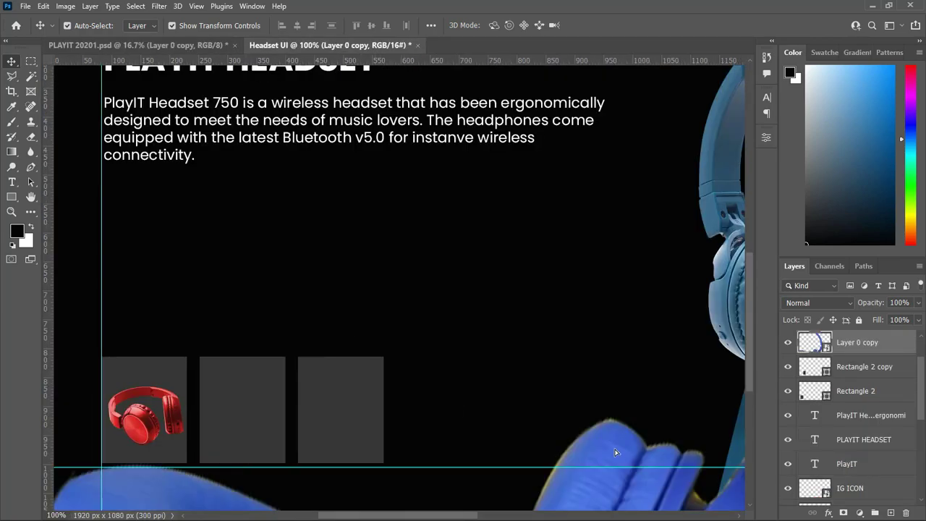
pyautogui.hotkey('ctrl', 't')
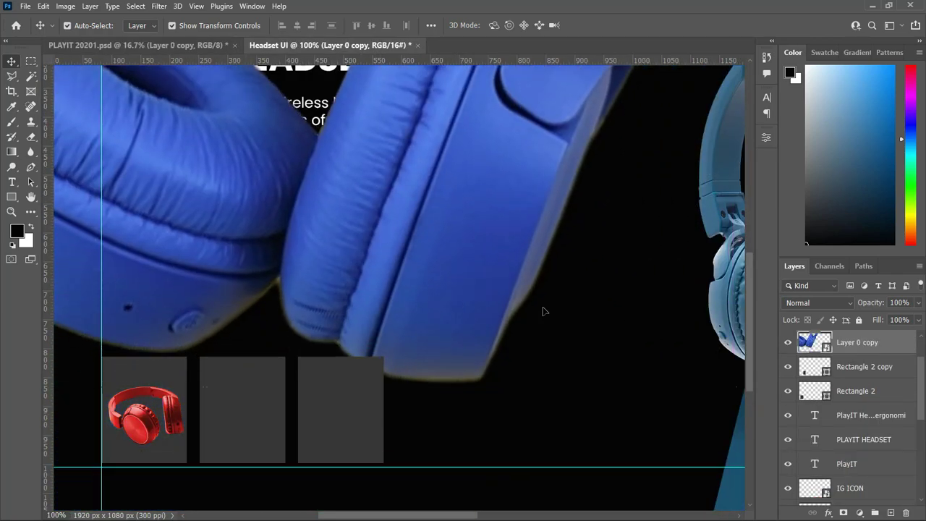
pyautogui.moveTo(616, 453); pyautogui.dragTo(460, 287)
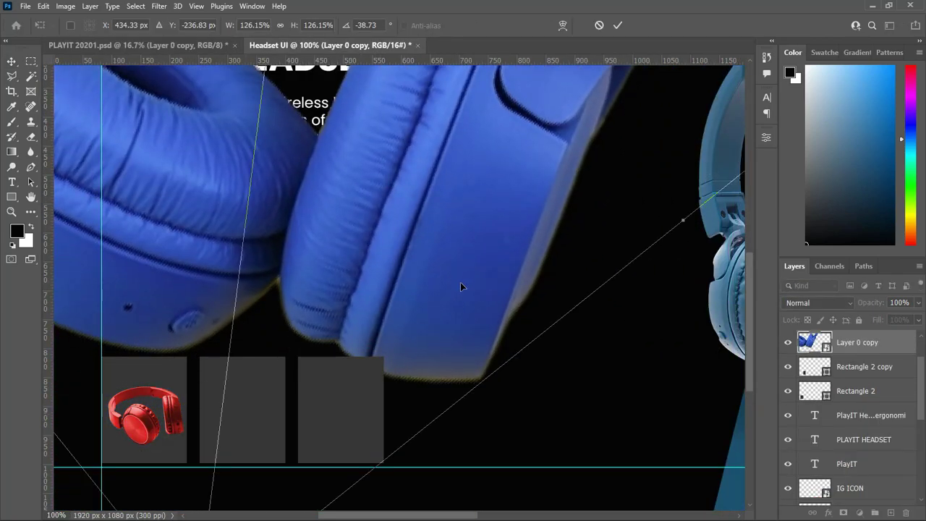
pyautogui.press('Return')
# Rotate the blue headset about -38.7° and shrink it into the middle box.
pyautogui.keyDown('alt'); pyautogui.click(267, 271); pyautogui.keyUp('alt')
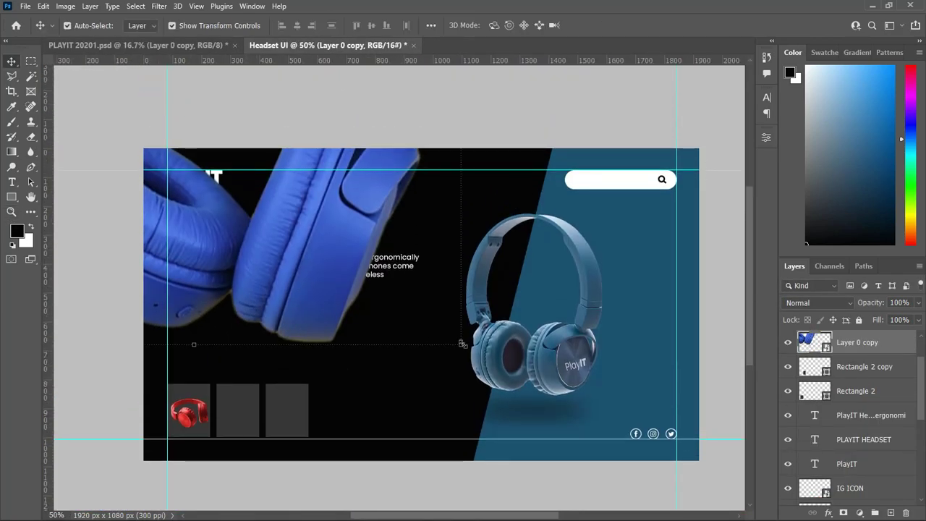
pyautogui.hotkey('ctrl', 't')
pyautogui.moveTo(410, 352); pyautogui.dragTo(494, 344)
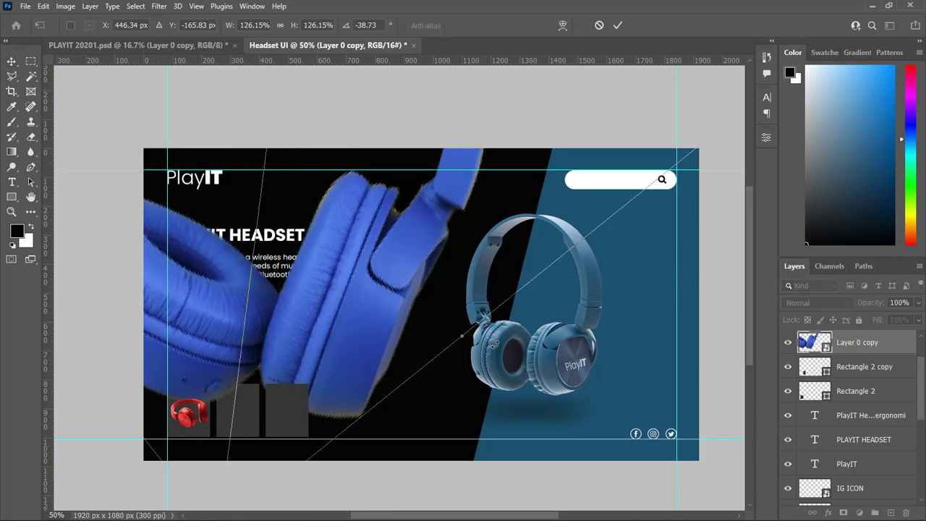
pyautogui.scroll(-2, 495, 345)
pyautogui.moveTo(233, 480); pyautogui.dragTo(290, 338)
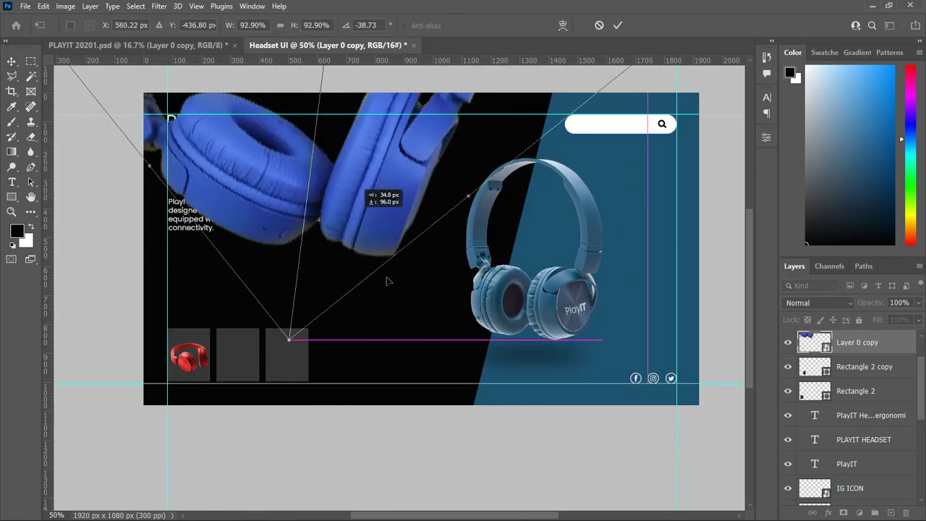
pyautogui.moveTo(387, 281)
pyautogui.mouseDown()
pyautogui.moveTo(414, 196)
pyautogui.moveTo(416, 105)
pyautogui.moveTo(250, 369)
pyautogui.mouseUp()
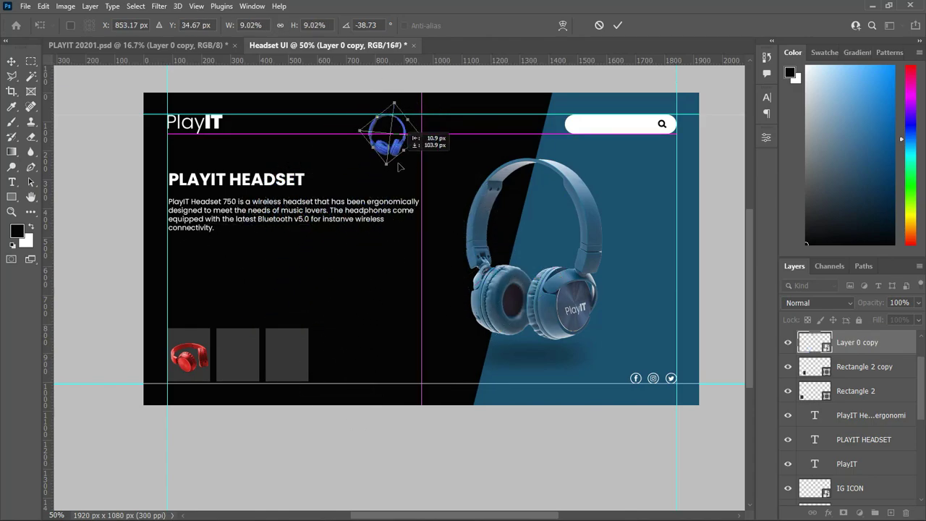
pyautogui.click(618, 25)
# Bring the yellow headset into Headset UI and shrink it into the third grey box.
pyautogui.click(138, 44)
pyautogui.moveTo(524, 226)
pyautogui.mouseDown()
pyautogui.moveTo(558, 233)
pyautogui.moveTo(362, 335)
pyautogui.mouseUp()
pyautogui.hotkey('ctrl', 't')
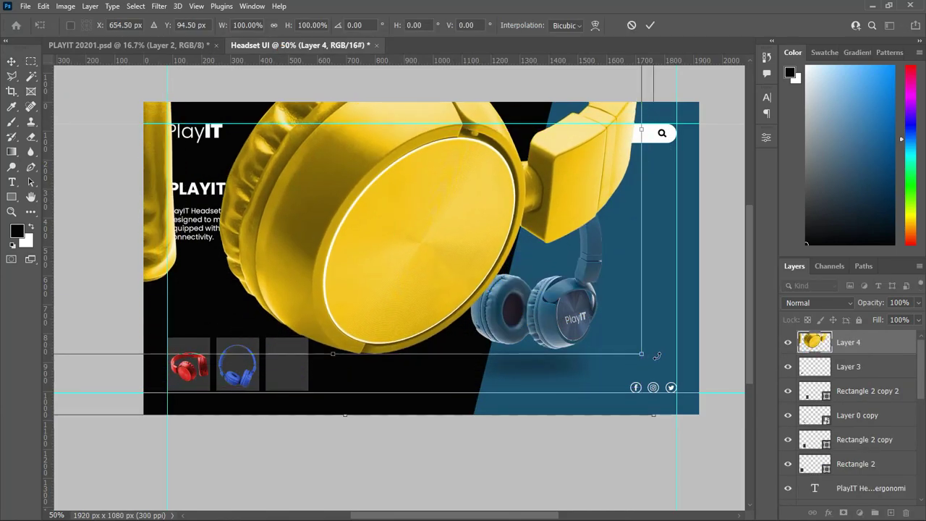
pyautogui.moveTo(657, 356)
pyautogui.mouseDown()
pyautogui.moveTo(226, 175)
pyautogui.moveTo(294, 364)
pyautogui.mouseUp()
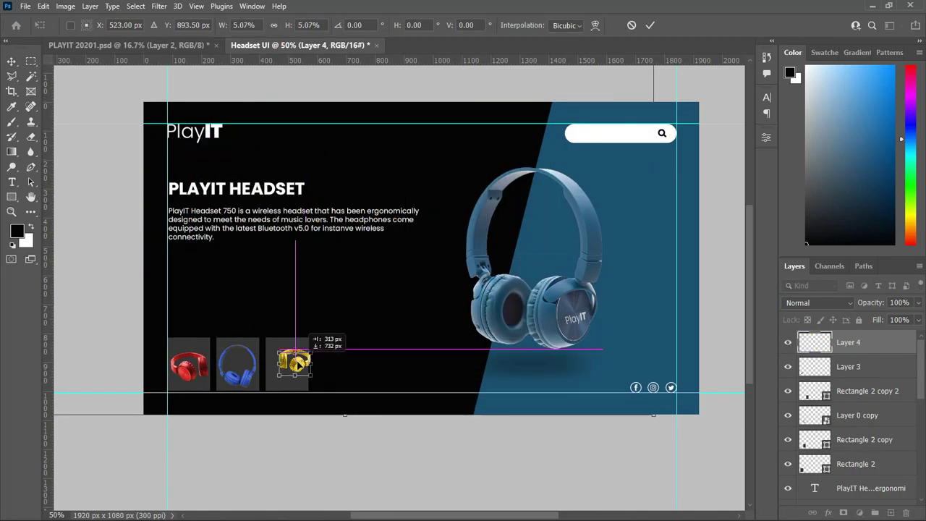
pyautogui.press('Return')
# Check the blue headset's transform, cancel it unchanged, and deselect the layer.
pyautogui.scroll(1, 424, 367)
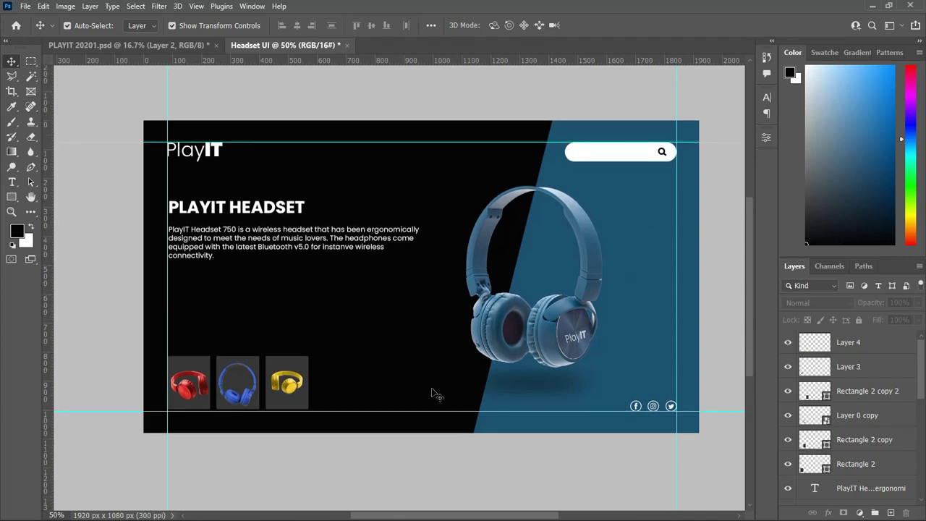
pyautogui.click(247, 391)
pyautogui.hotkey('ctrl', 't')
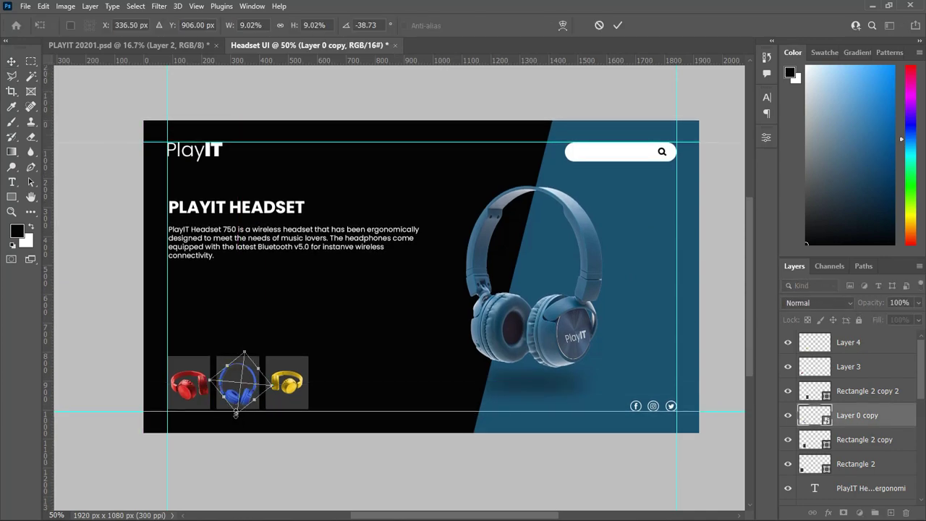
pyautogui.press('Escape')
pyautogui.click(124, 355)
pyautogui.scroll(1, 124, 355)
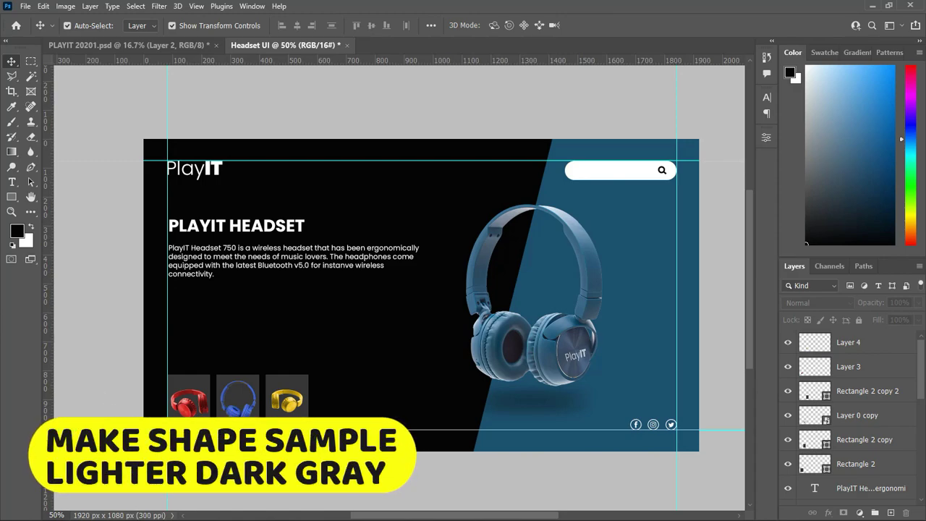
# Recolour the first two headset boxes to darker greys, the first to #232323.
pyautogui.click(177, 427)
pyautogui.doubleClick(815, 466)
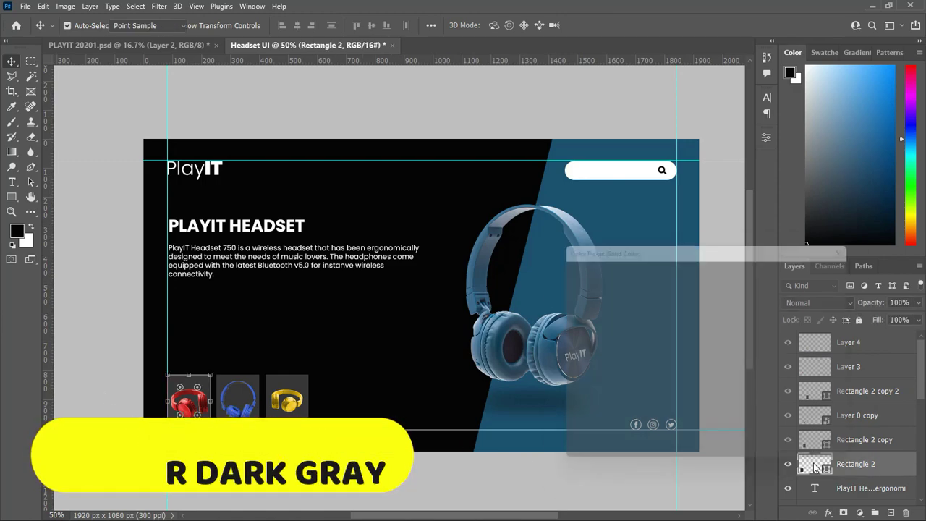
pyautogui.click(555, 402)
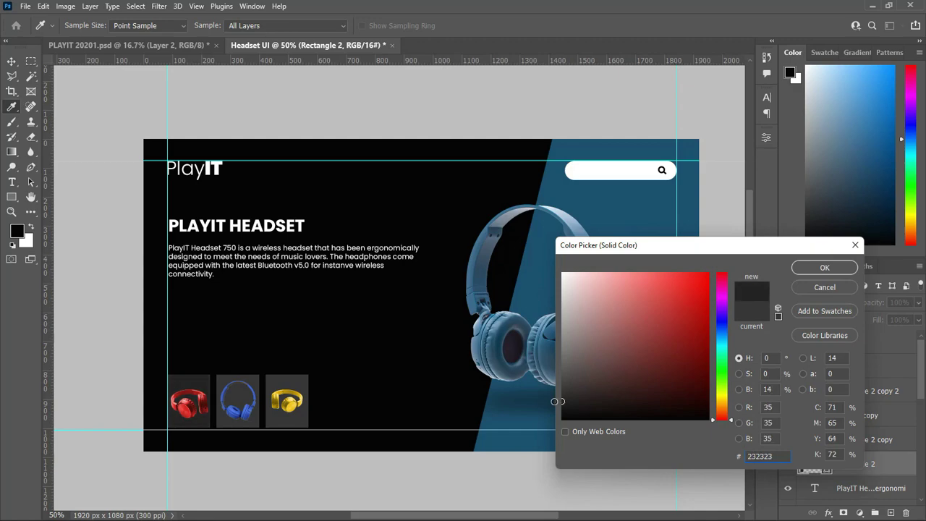
pyautogui.click(815, 273)
pyautogui.click(257, 396)
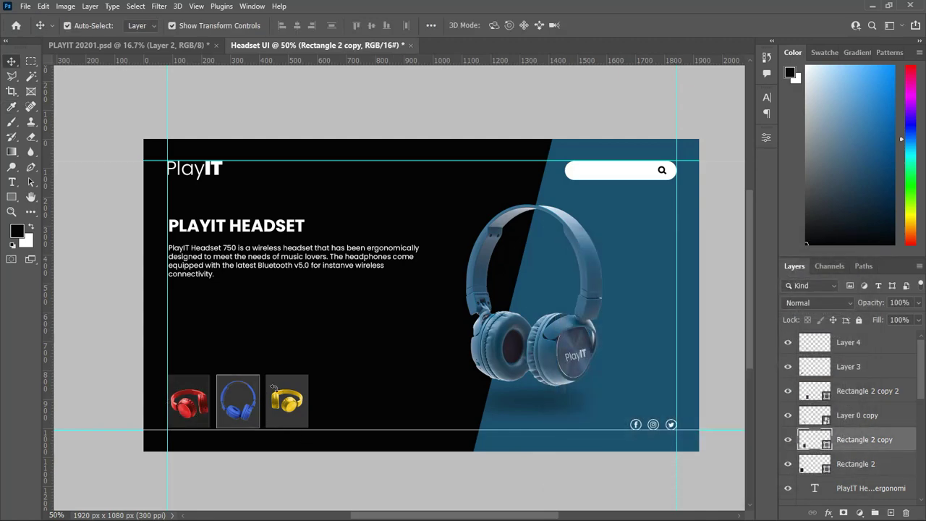
pyautogui.doubleClick(812, 442)
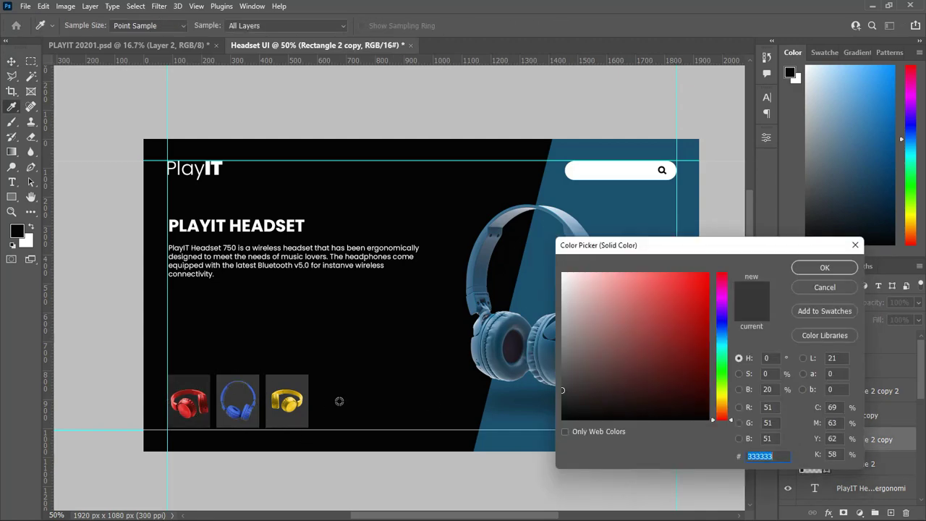
pyautogui.click(198, 382)
pyautogui.click(810, 272)
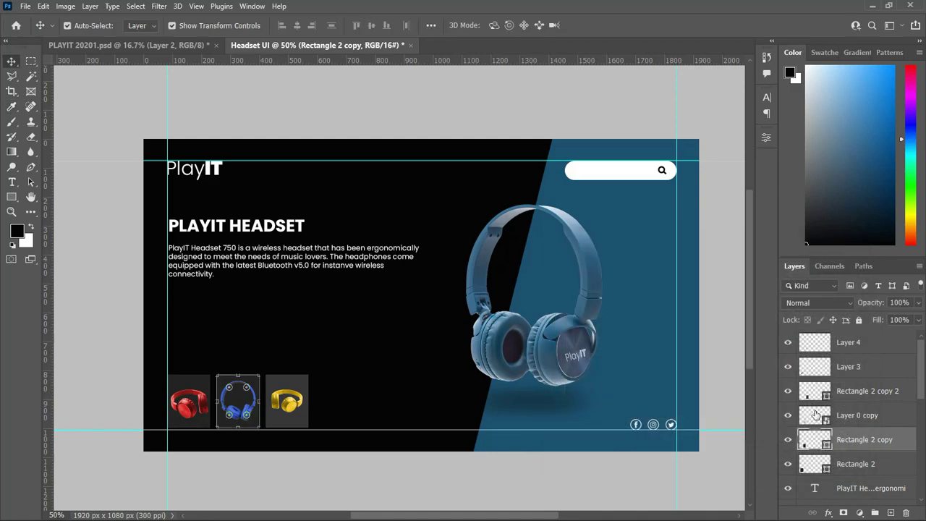
# Recolour the third headset box to near-black #202020.
pyautogui.click(282, 419)
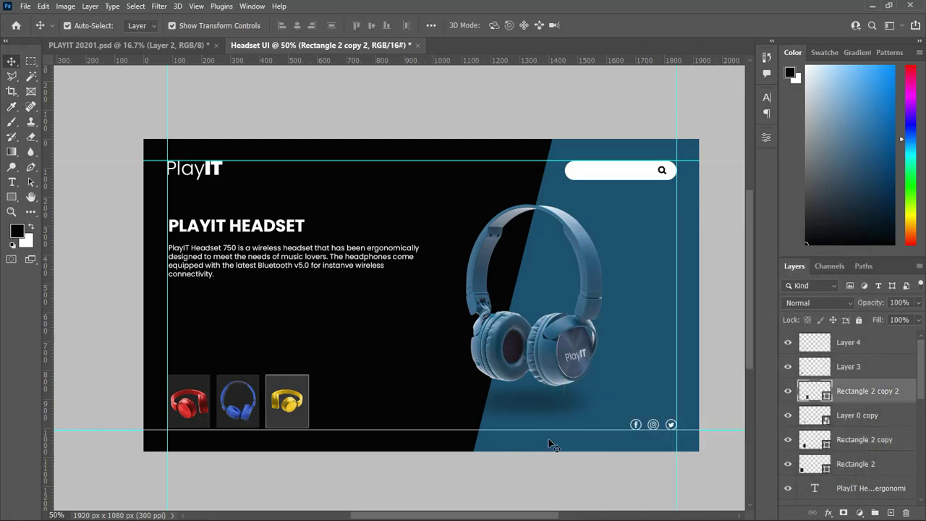
pyautogui.doubleClick(806, 392)
pyautogui.click(252, 383)
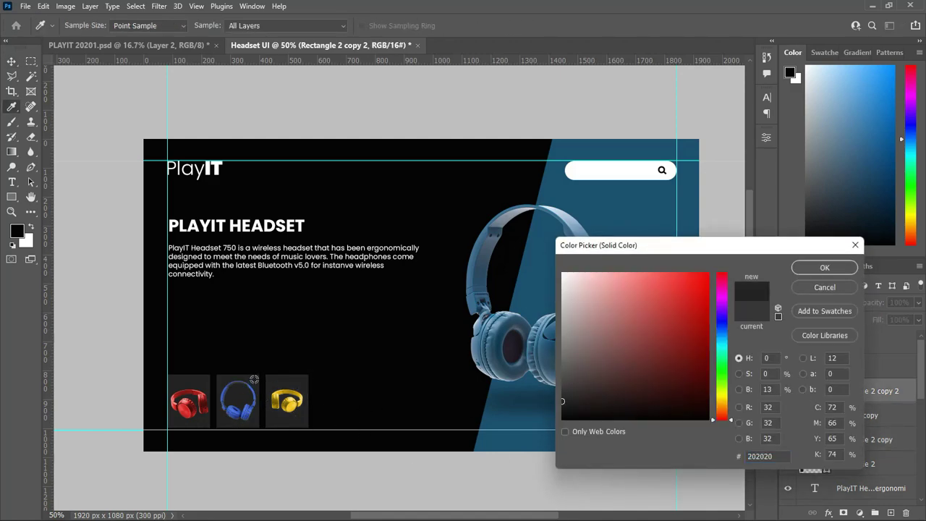
pyautogui.click(815, 272)
pyautogui.scroll(1, 293, 352)
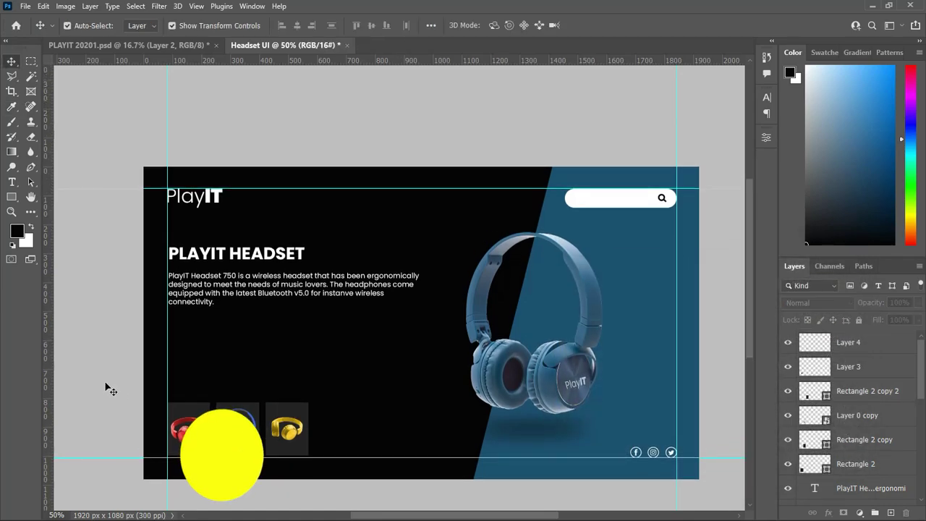
# Bring the SELECTOR arrow into Headset UI, scale it to about 7.93% beside the yellow box, then deselect it.
pyautogui.click(129, 44)
pyautogui.moveTo(384, 320); pyautogui.dragTo(364, 410)
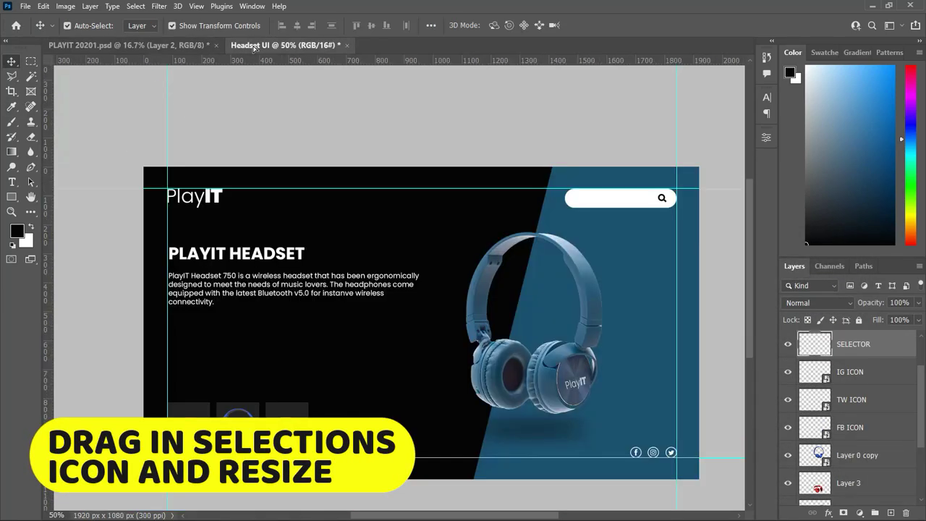
pyautogui.hotkey('ctrl', 't')
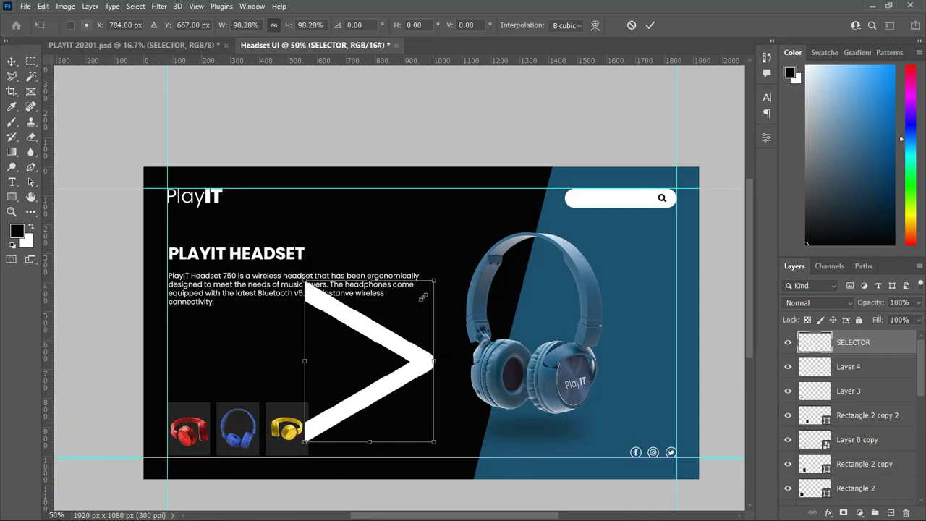
pyautogui.moveTo(434, 290); pyautogui.dragTo(323, 422)
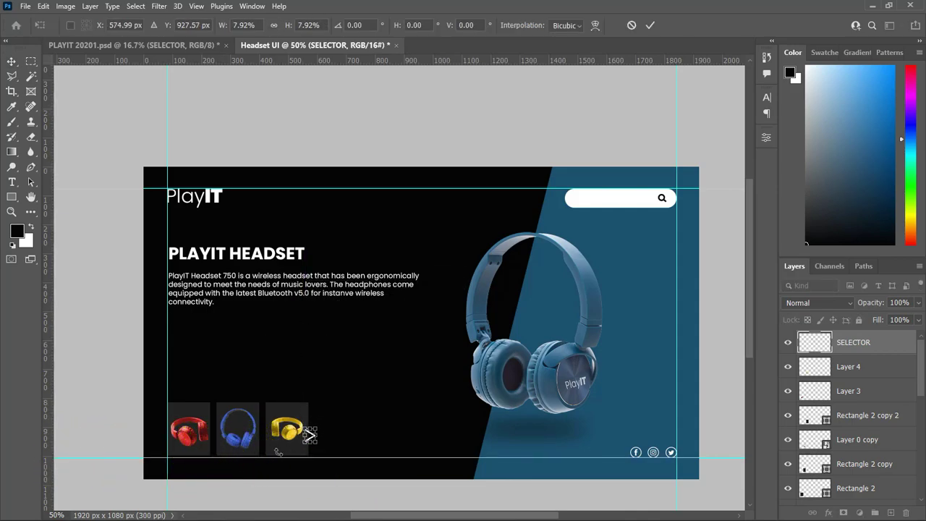
pyautogui.click(652, 25)
pyautogui.scroll(1, 95, 352)
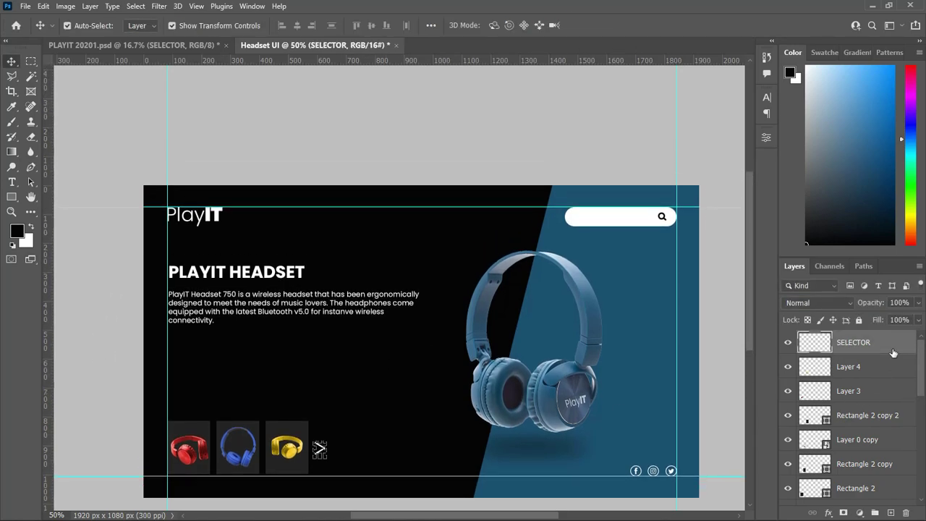
pyautogui.scroll(-1, 734, 375)
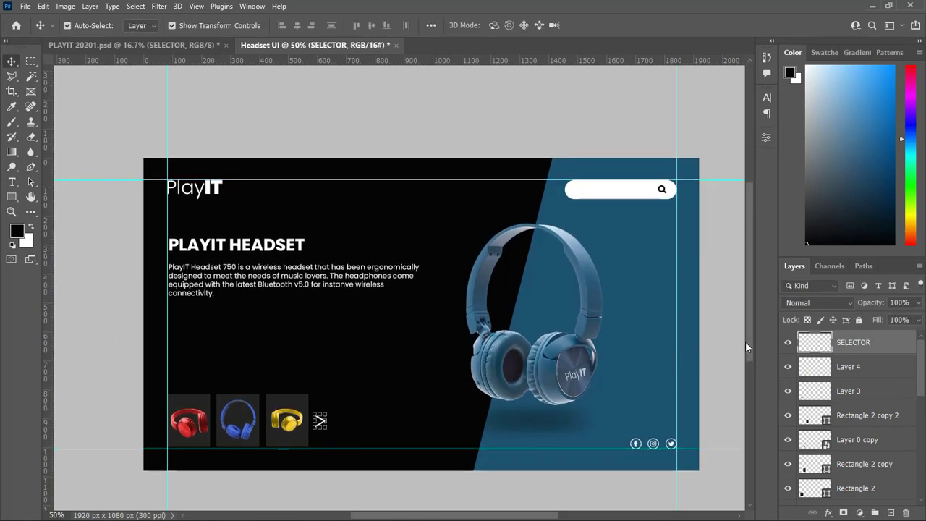
pyautogui.click(724, 356)
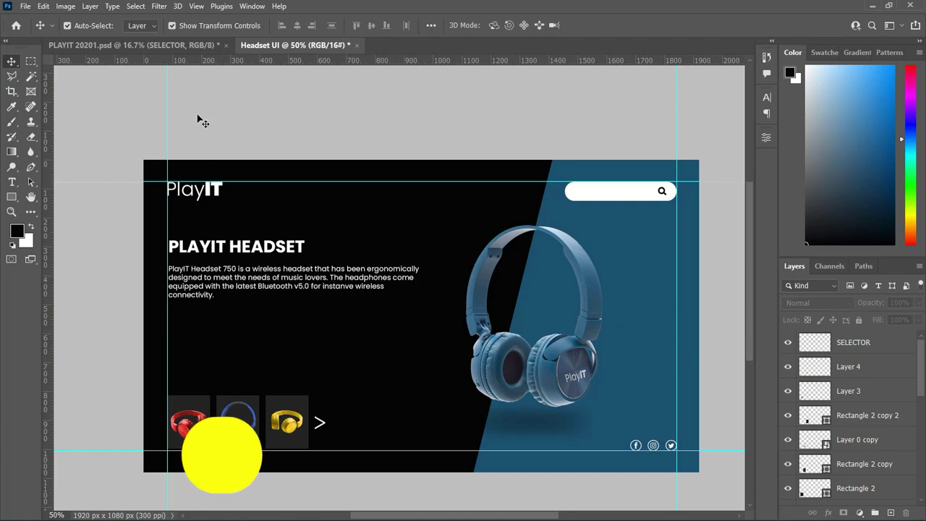
# Draw a 376×96 px dark blue rectangle and place it below the product description.
pyautogui.click(11, 200)
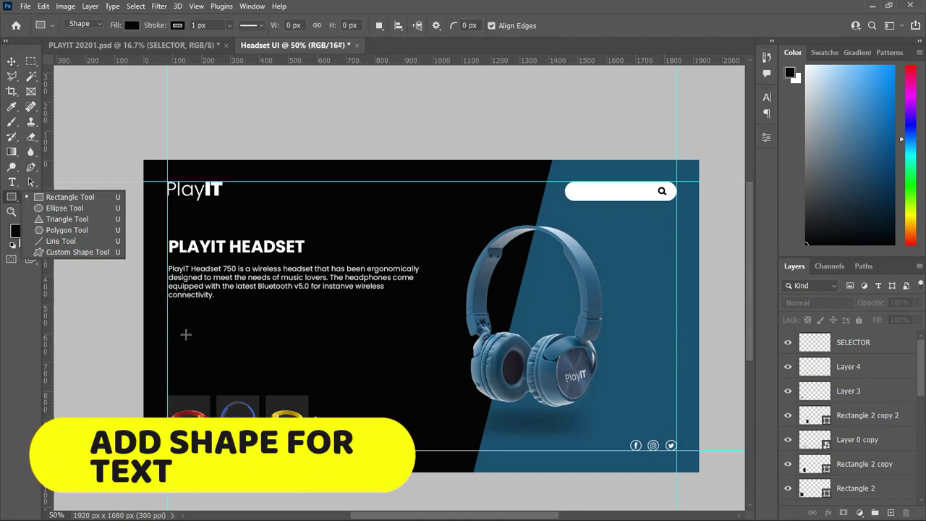
pyautogui.click(58, 199)
pyautogui.moveTo(184, 338); pyautogui.dragTo(292, 360)
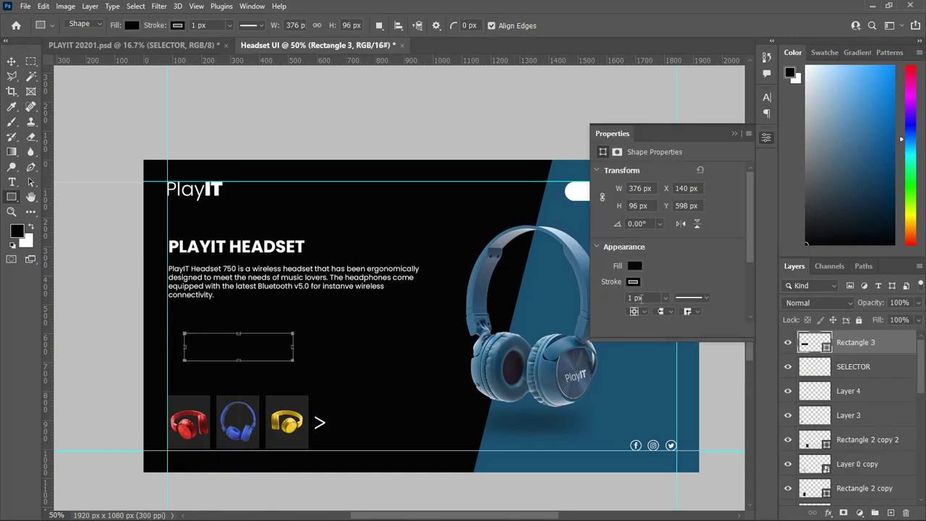
pyautogui.click(634, 265)
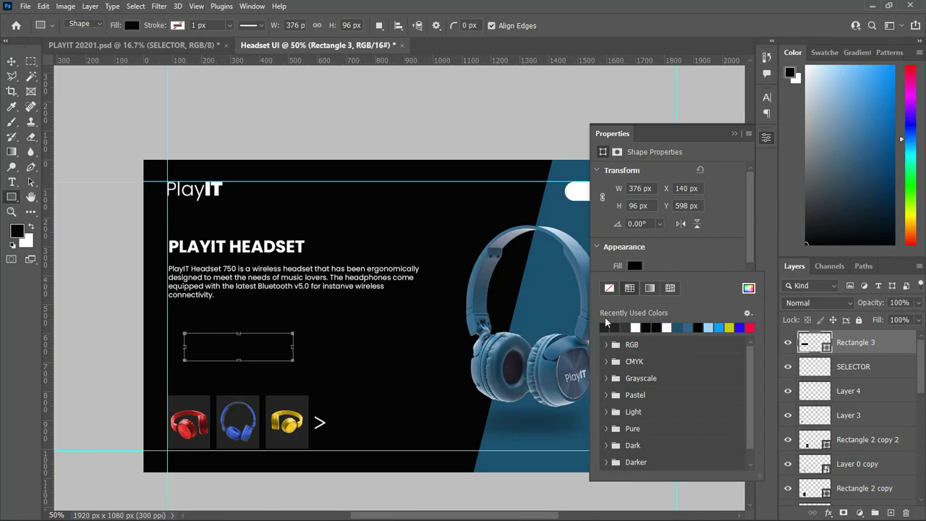
pyautogui.click(680, 326)
pyautogui.click(12, 61)
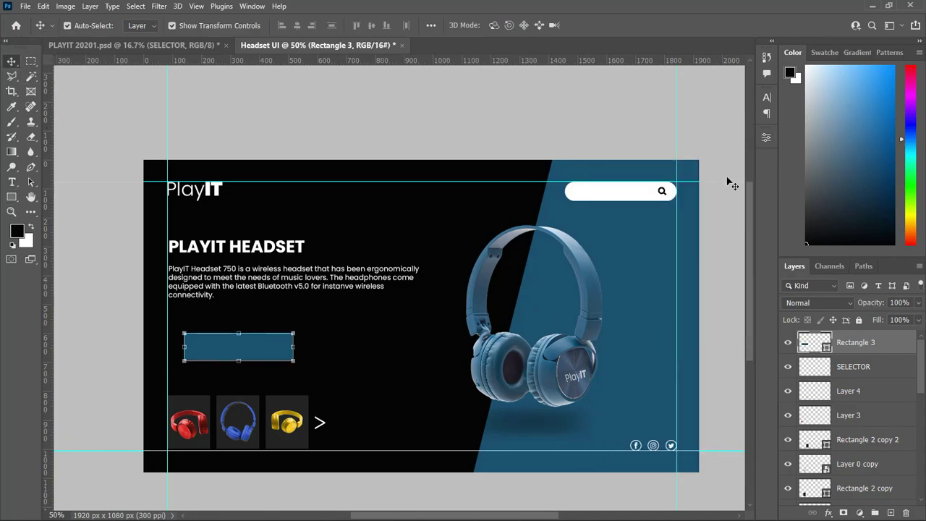
pyautogui.moveTo(255, 348); pyautogui.dragTo(282, 364)
pyautogui.click(222, 452)
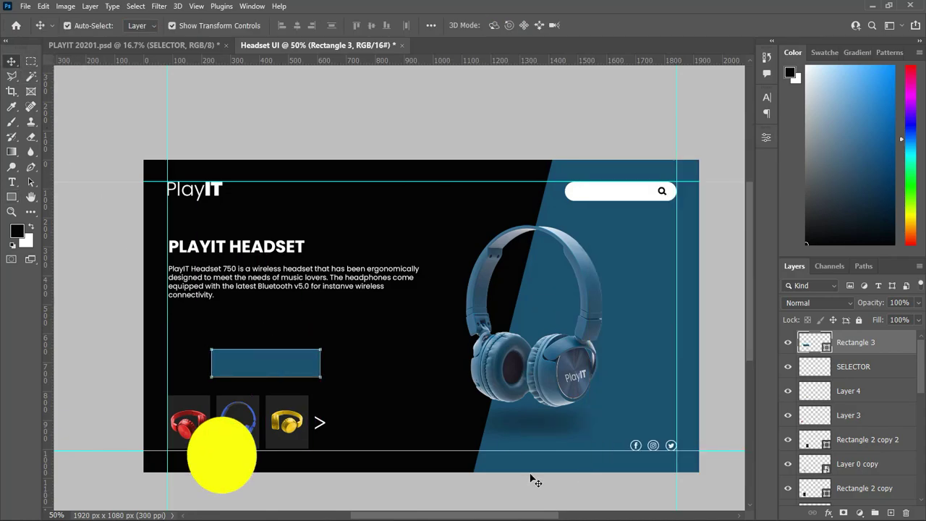
# Widen the description text box and scale the paragraph up to about 1000×177 px.
pyautogui.doubleClick(325, 282)
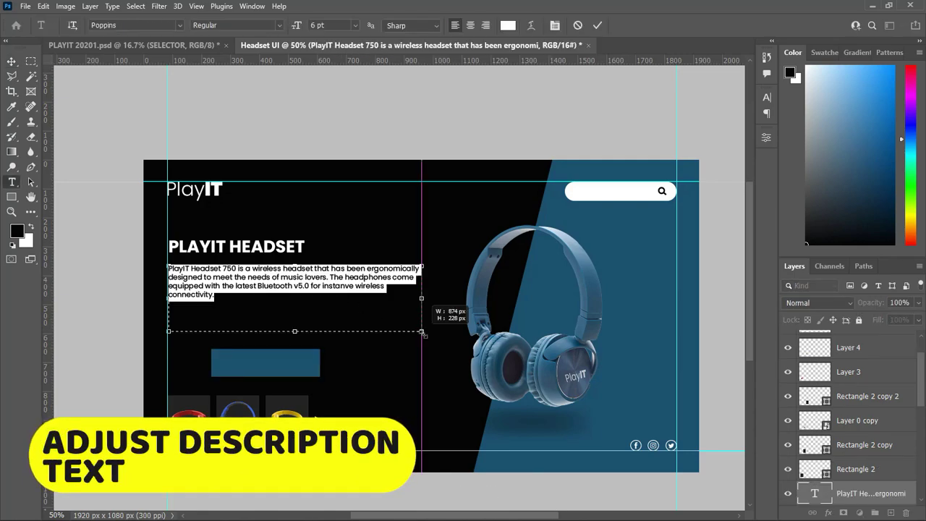
pyautogui.moveTo(422, 332); pyautogui.dragTo(428, 300)
pyautogui.click(599, 25)
pyautogui.press('v')
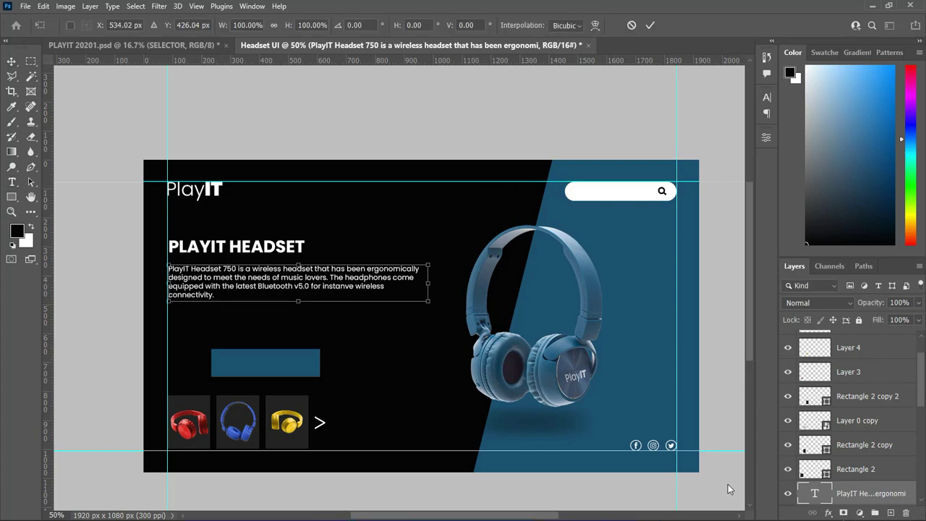
pyautogui.moveTo(430, 303); pyautogui.dragTo(455, 317)
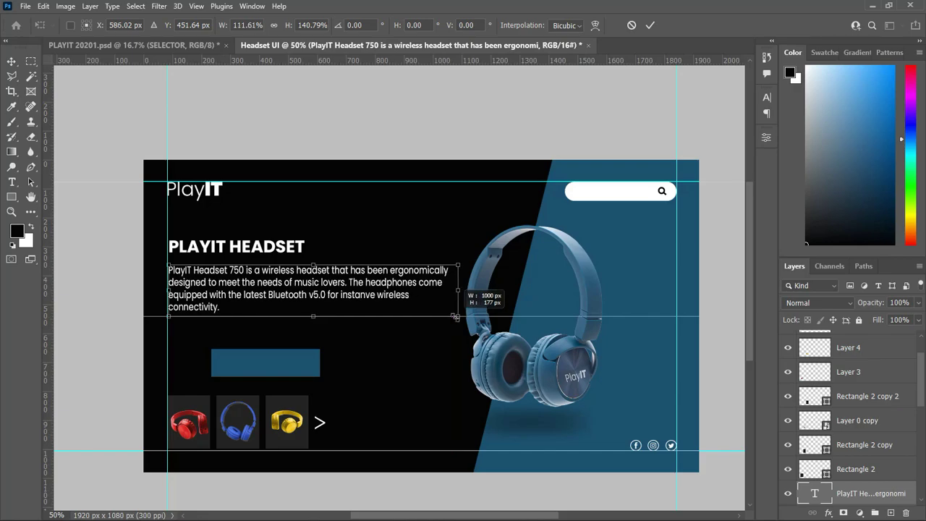
pyautogui.moveTo(456, 317); pyautogui.dragTo(458, 318)
pyautogui.press('Return')
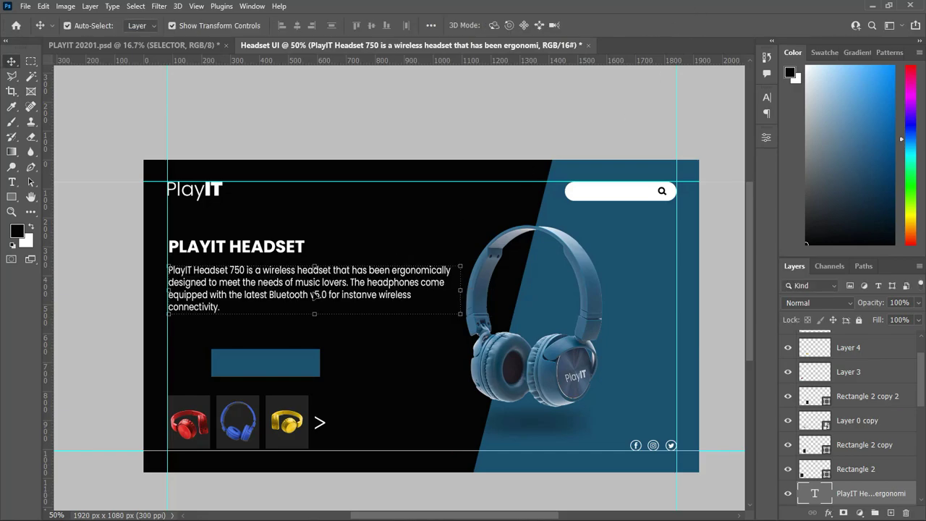
pyautogui.scroll(-1, 145, 340)
# Move the blue button rectangle left to the text edge and reduce its height.
pyautogui.moveTo(260, 335)
pyautogui.mouseDown()
pyautogui.moveTo(217, 334)
pyautogui.moveTo(223, 326)
pyautogui.mouseUp()
pyautogui.hotkey('ctrl', 't')
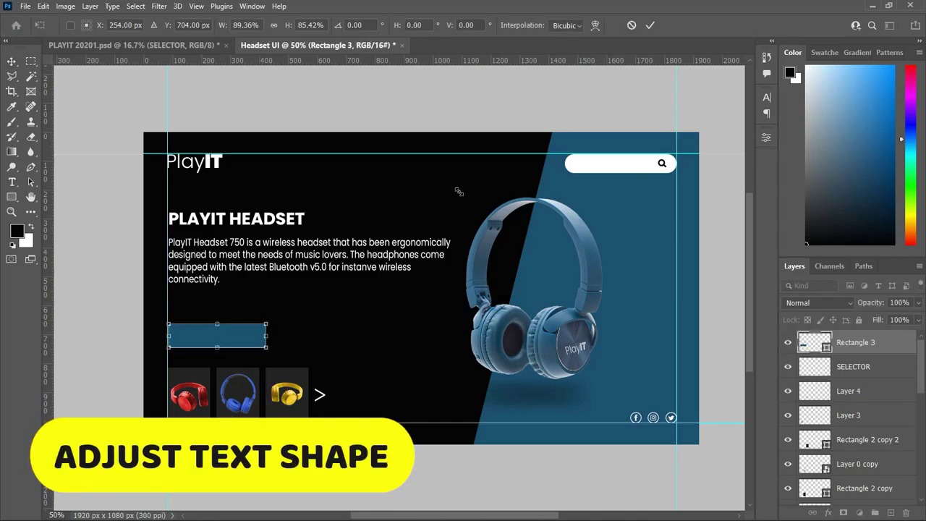
pyautogui.press('Return')
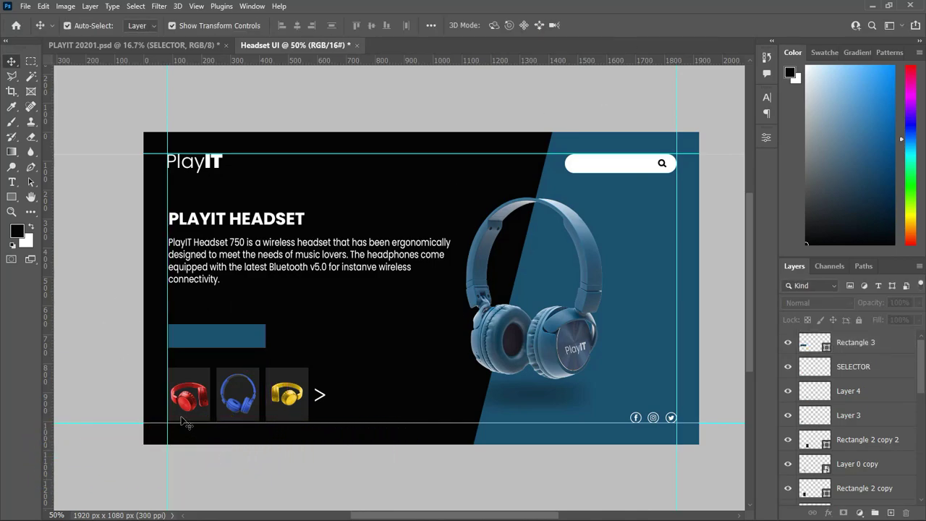
# Nudge the PLAYIT HEADSET heading and the description paragraph slightly upward.
pyautogui.click(181, 418)
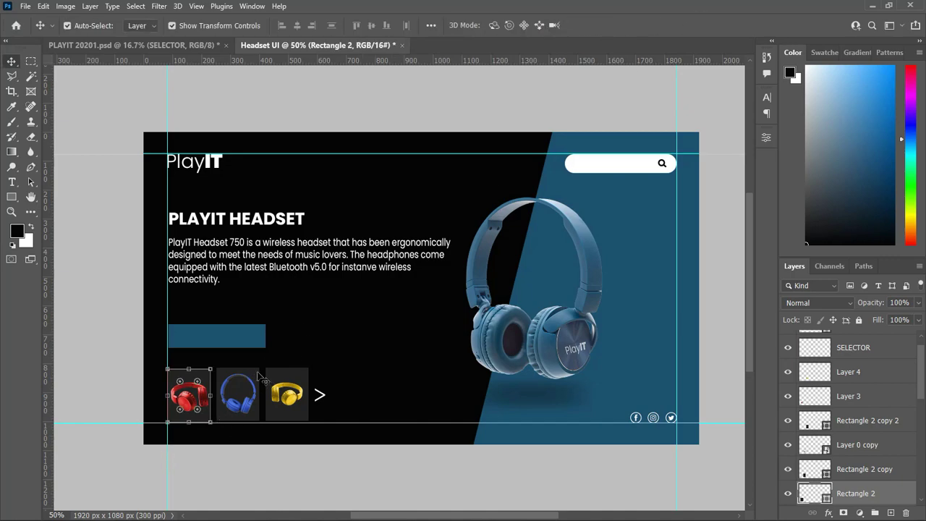
pyautogui.click(239, 419)
pyautogui.click(287, 418)
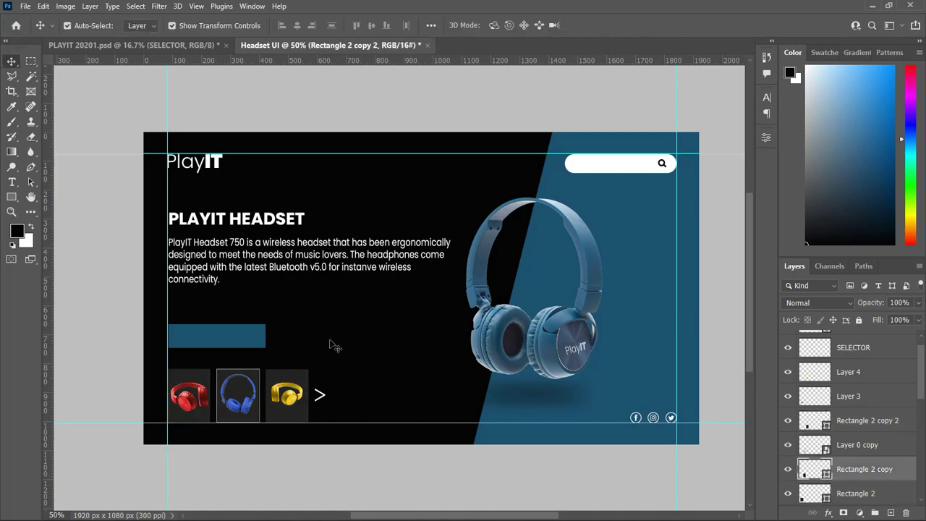
pyautogui.click(220, 341)
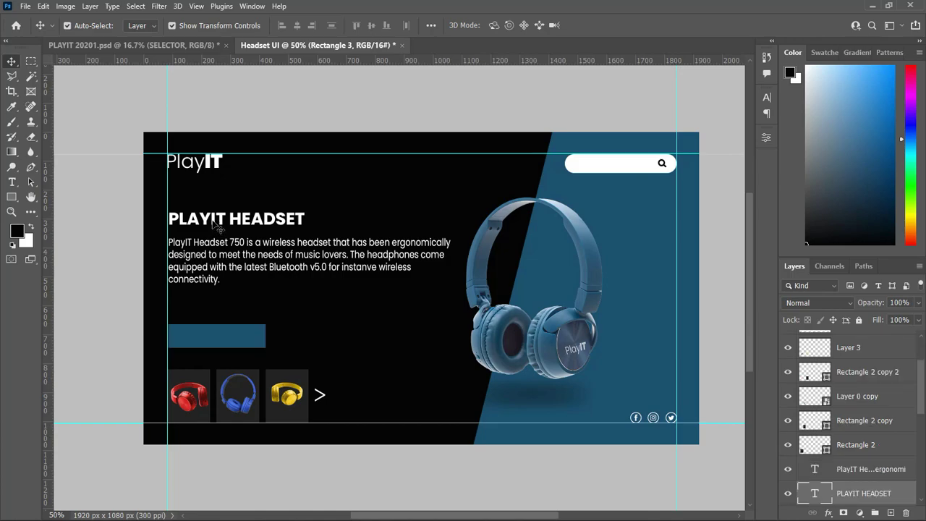
pyautogui.moveTo(218, 225); pyautogui.dragTo(218, 221)
pyautogui.moveTo(235, 258); pyautogui.dragTo(235, 251)
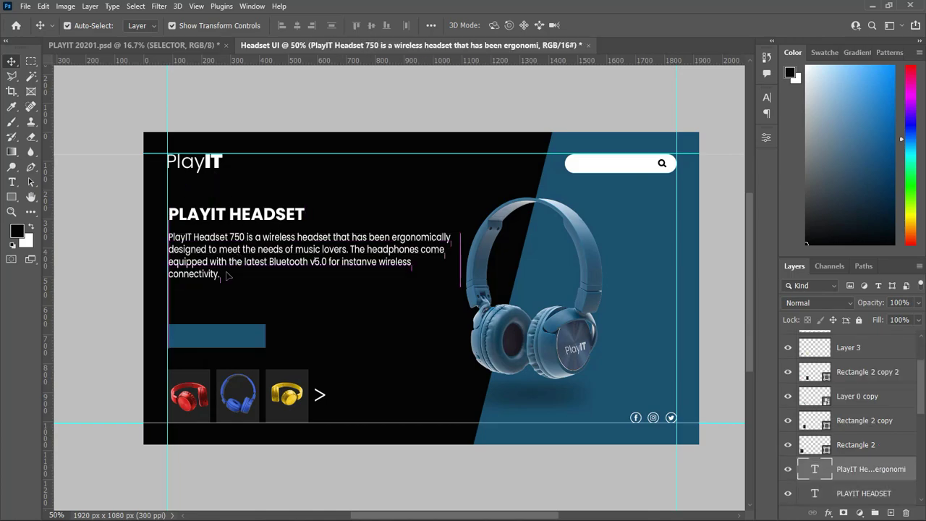
# Add white '$299' price text, enlarge it and move it left under the description.
pyautogui.press('t')
pyautogui.click(316, 305)
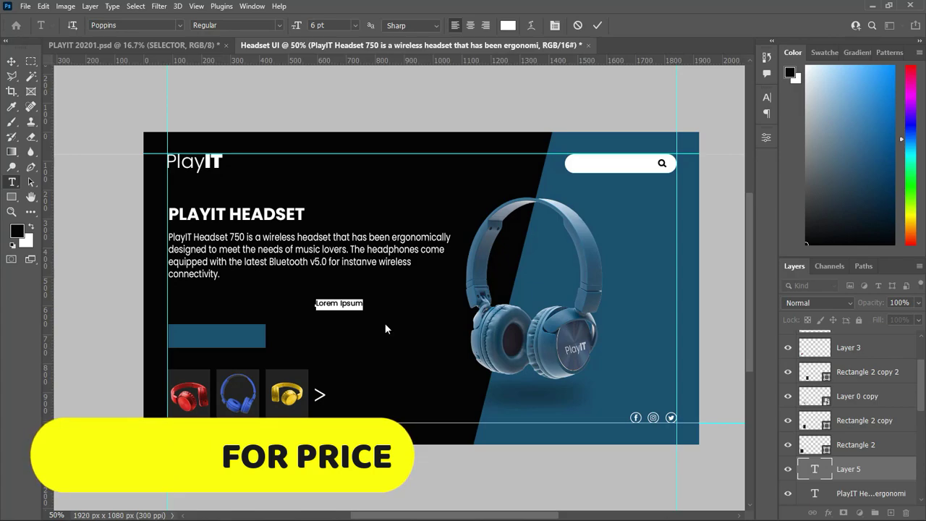
pyautogui.press('BackSpace')
pyautogui.write('$299')
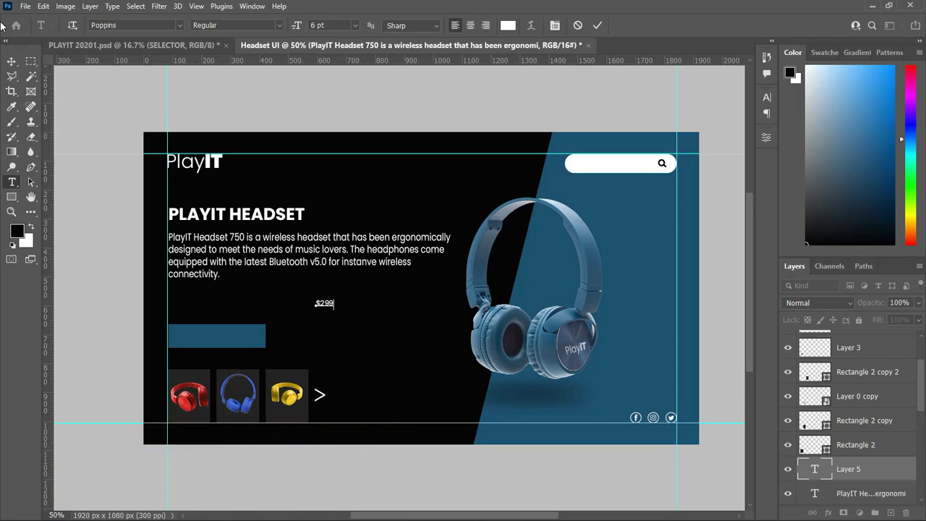
pyautogui.hotkey('ctrl', 'Return')
pyautogui.hotkey('ctrl', 't')
pyautogui.moveTo(335, 307); pyautogui.dragTo(389, 329)
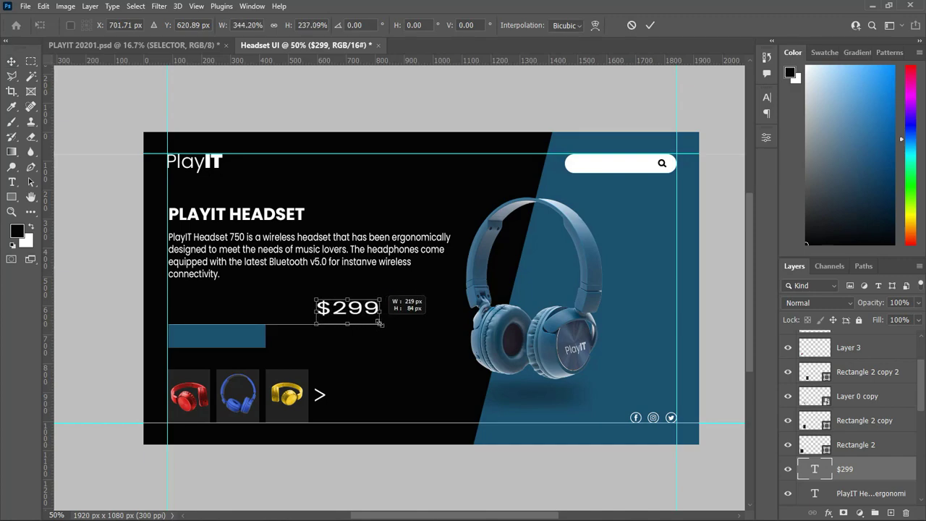
pyautogui.click(650, 25)
pyautogui.moveTo(355, 314); pyautogui.dragTo(219, 312)
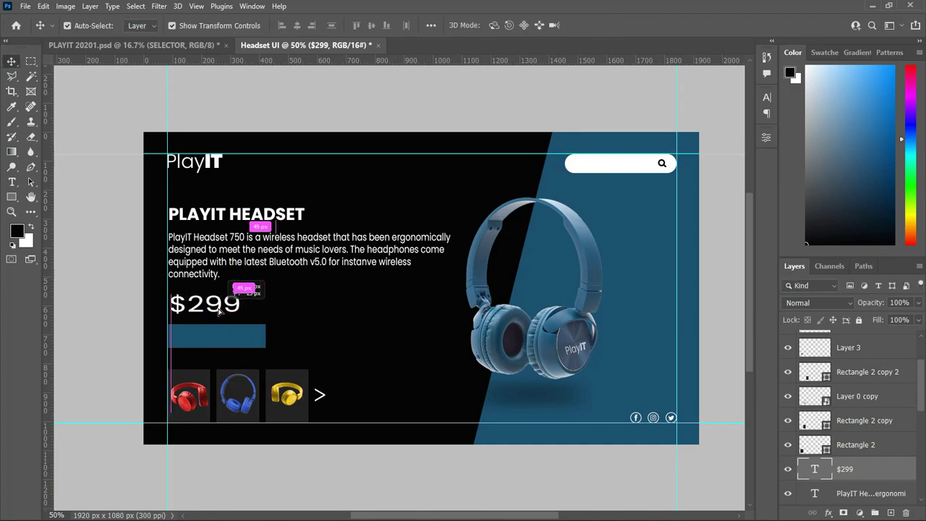
# Set the $299 price text to 16 pt in the Character panel.
pyautogui.scroll(-1, 111, 316)
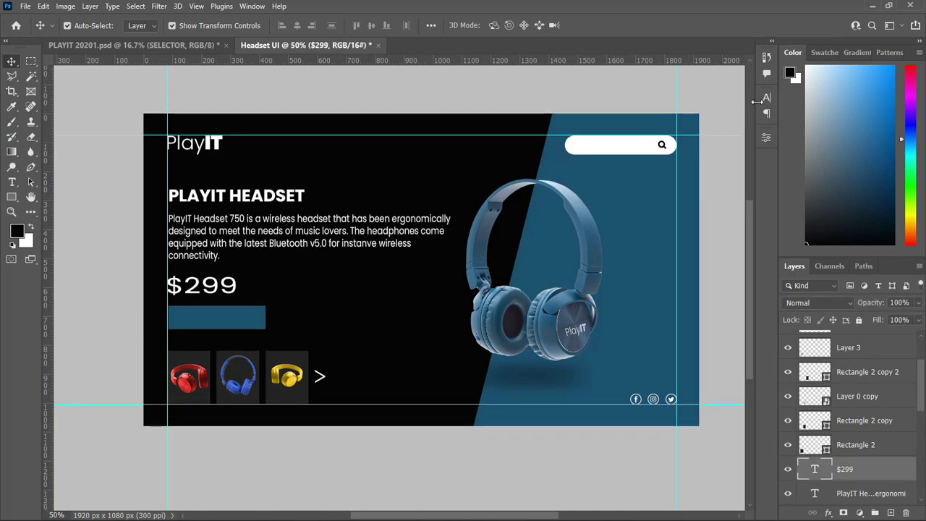
pyautogui.click(767, 97)
pyautogui.write('16')
pyautogui.press('Return')
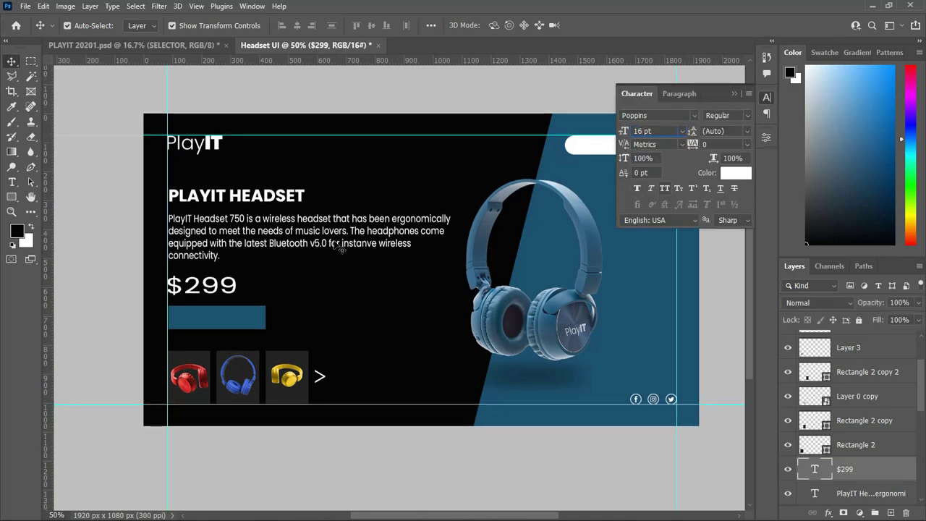
pyautogui.click(107, 282)
pyautogui.scroll(-1, 108, 284)
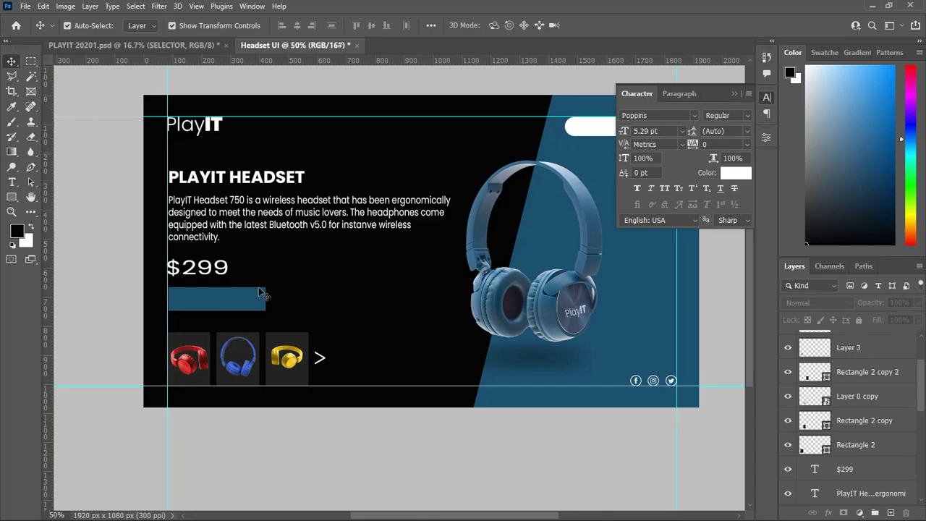
pyautogui.click(217, 269)
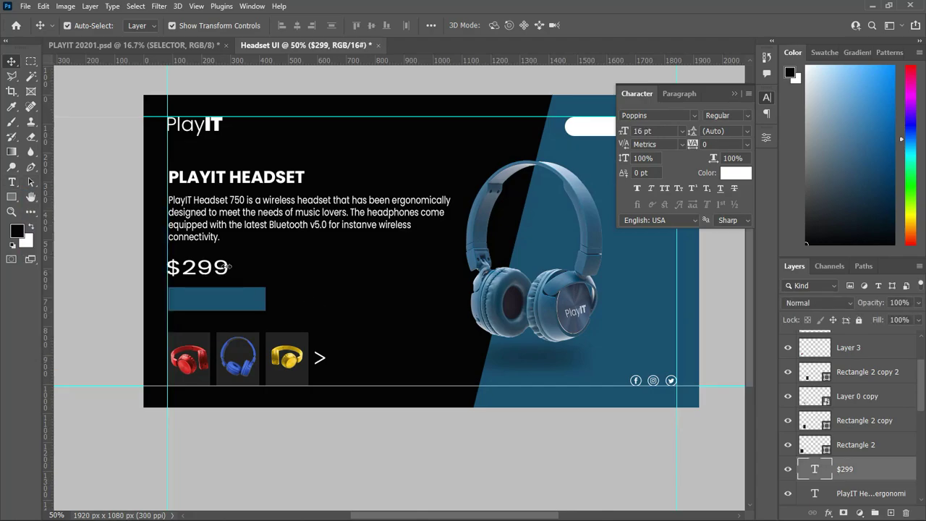
# Duplicate the price text into a white 'BUY NOW' label centred on the blue button.
pyautogui.moveTo(228, 267); pyautogui.dragTo(345, 279)
pyautogui.moveTo(854, 469); pyautogui.dragTo(870, 346)
pyautogui.doubleClick(814, 342)
pyautogui.press('BackSpace')
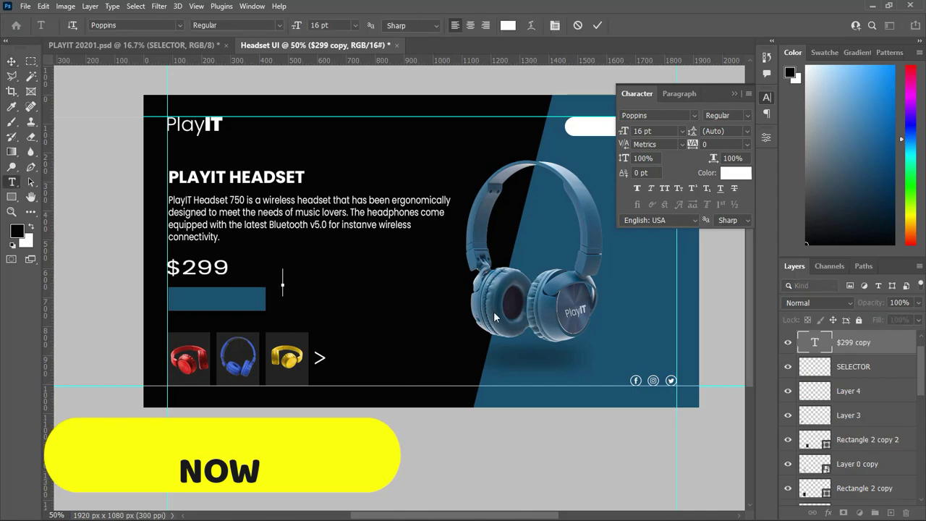
pyautogui.write('BUY NOW')
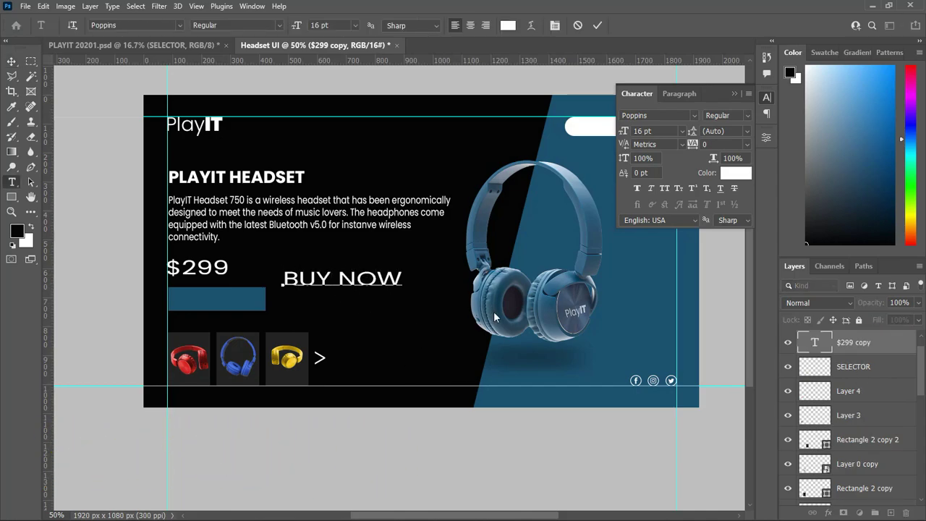
pyautogui.click(13, 62)
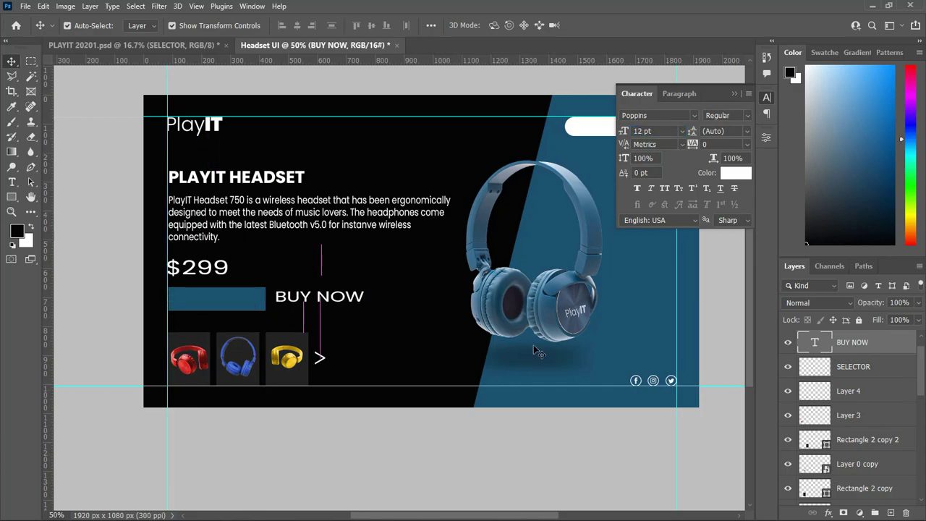
pyautogui.hotkey('ctrl', ']')
pyautogui.moveTo(319, 296); pyautogui.dragTo(214, 299)
pyautogui.write('10')
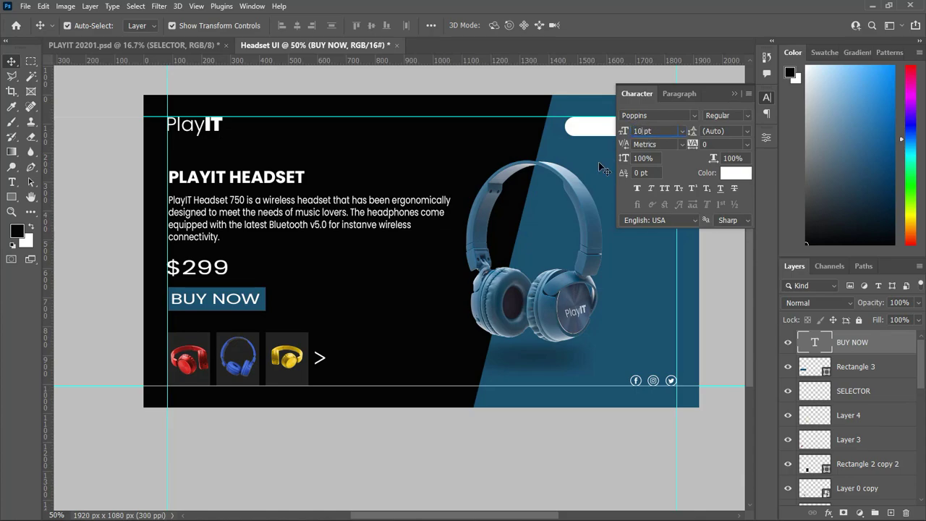
pyautogui.press('Return')
pyautogui.click(121, 310)
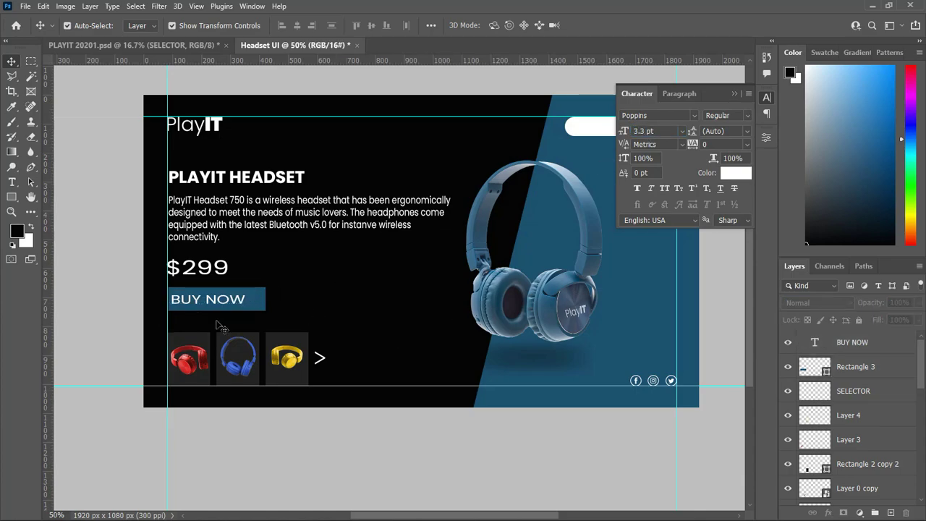
pyautogui.click(217, 304)
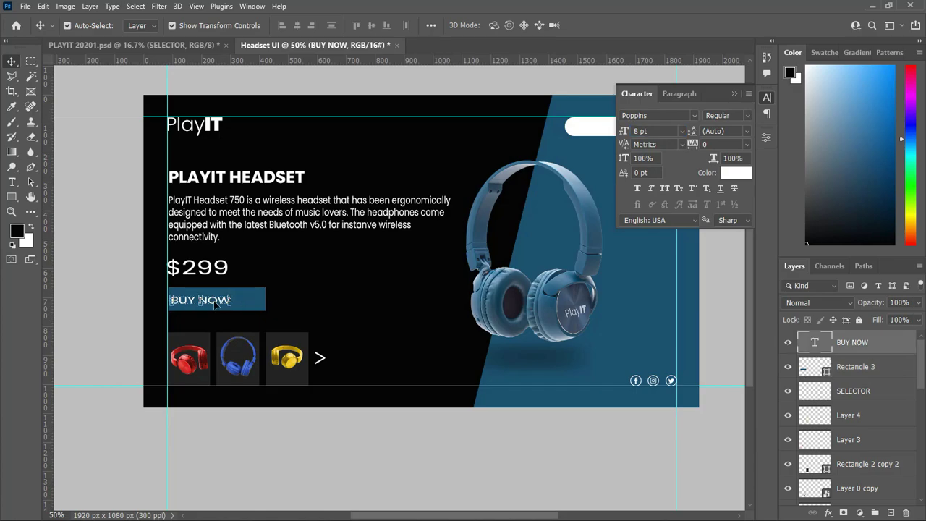
pyautogui.moveTo(214, 304); pyautogui.dragTo(232, 304)
# Reduce the $299 price to 14 pt and nudge the headline, description and price up.
pyautogui.click(197, 267)
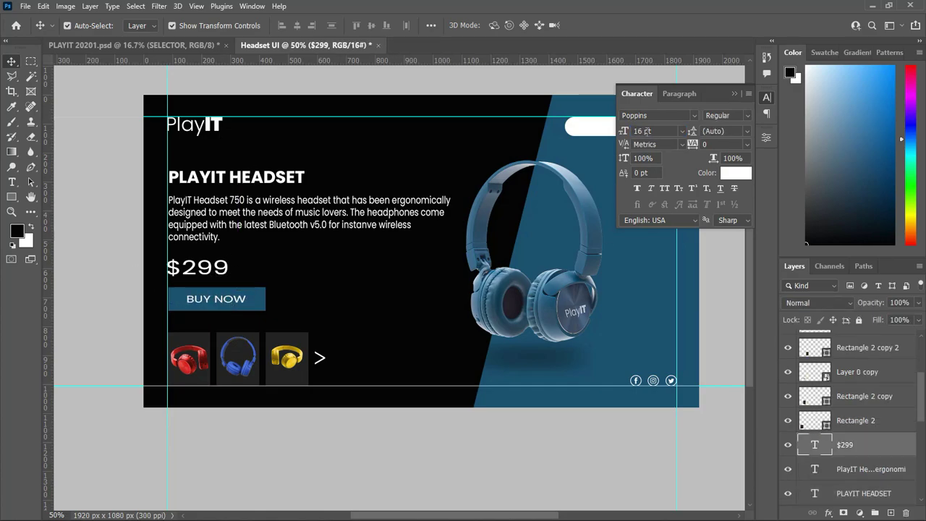
pyautogui.write('4')
pyautogui.press('Return')
pyautogui.moveTo(195, 266); pyautogui.dragTo(197, 267)
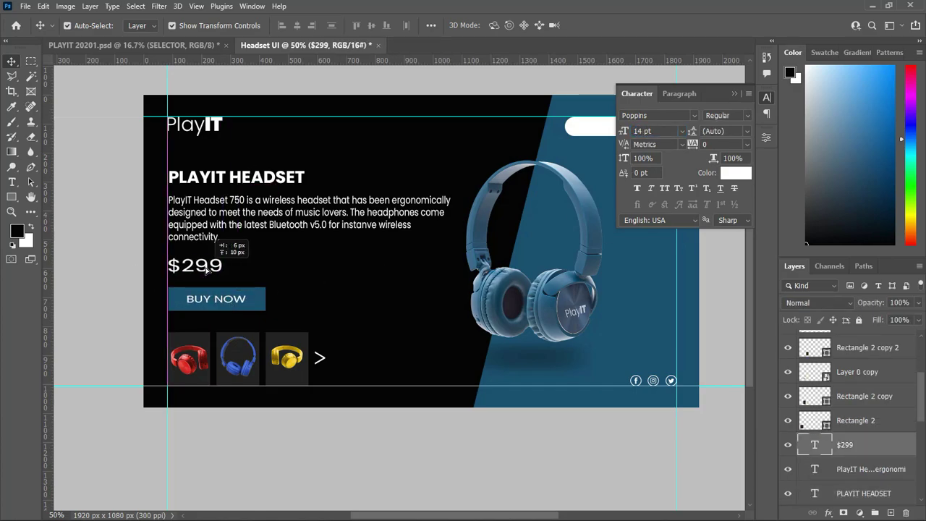
pyautogui.click(248, 181)
pyautogui.moveTo(248, 180); pyautogui.dragTo(249, 172)
pyautogui.moveTo(232, 217); pyautogui.dragTo(231, 205)
pyautogui.moveTo(195, 265); pyautogui.dragTo(195, 259)
pyautogui.click(131, 314)
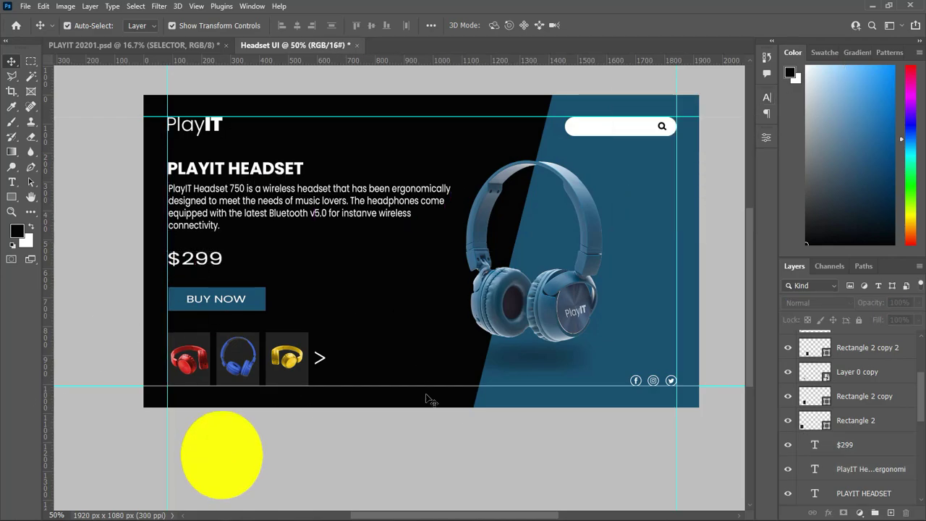
# Add a 'Home' text label, fixing the 'Hone' typo, and place it beside the PlayIT logo.
pyautogui.click(12, 182)
pyautogui.click(69, 182)
pyautogui.click(379, 137)
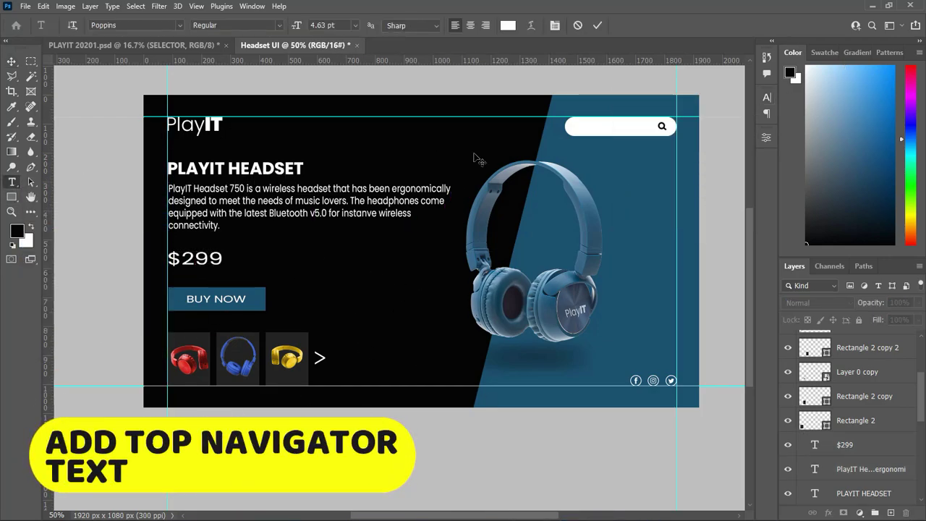
pyautogui.write('Hone')
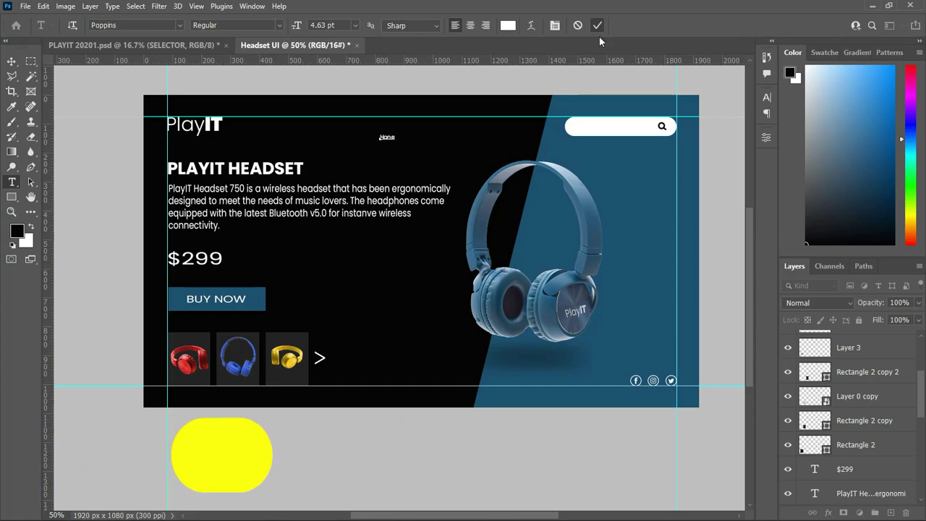
pyautogui.hotkey('ctrl', 'Return')
pyautogui.press('v')
pyautogui.click(767, 97)
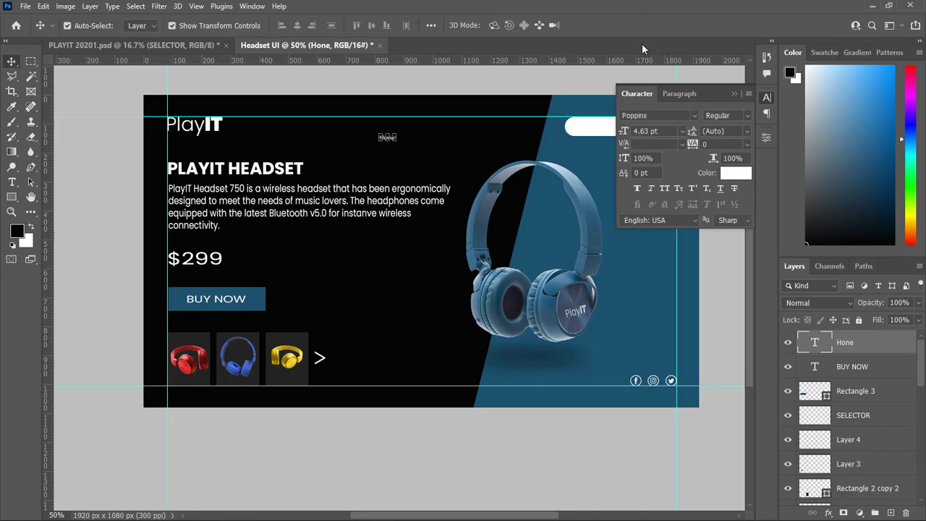
pyautogui.doubleClick(397, 139)
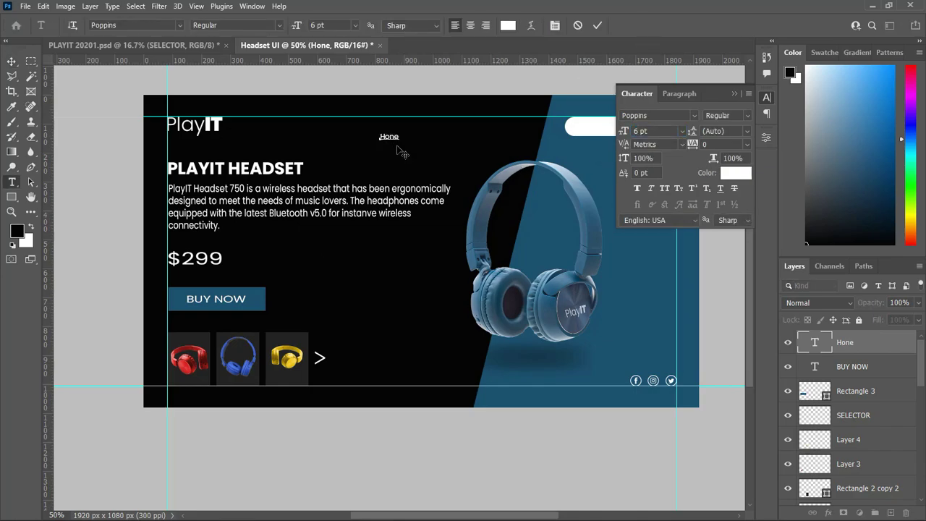
pyautogui.write('m')
pyautogui.click(598, 26)
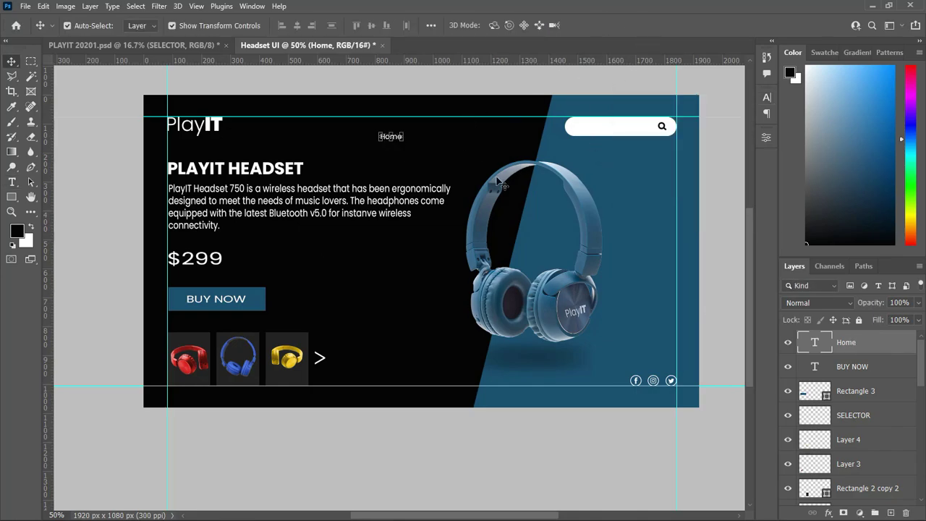
pyautogui.click(746, 271)
pyautogui.moveTo(386, 142)
pyautogui.mouseDown()
pyautogui.moveTo(281, 129)
pyautogui.moveTo(318, 129)
pyautogui.mouseUp()
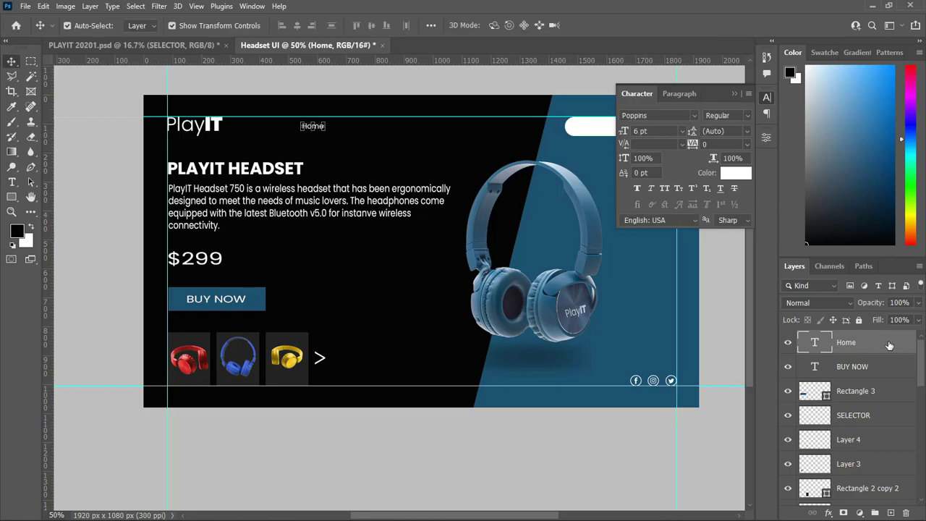
# Duplicate Home three times and retype the copies as Info, Offer and Contact.
pyautogui.hotkey('ctrl', 'j')
pyautogui.hotkey('ctrl', 'j')
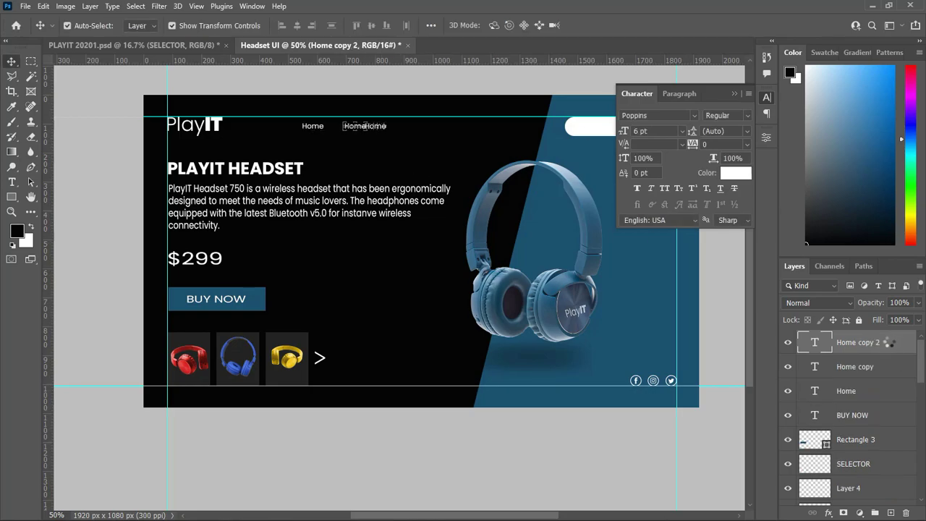
pyautogui.hotkey('ctrl', 'j')
pyautogui.hotkey('shift', 'Right')
pyautogui.hotkey('shift', 'Right')
pyautogui.hotkey('shift', 'Right')
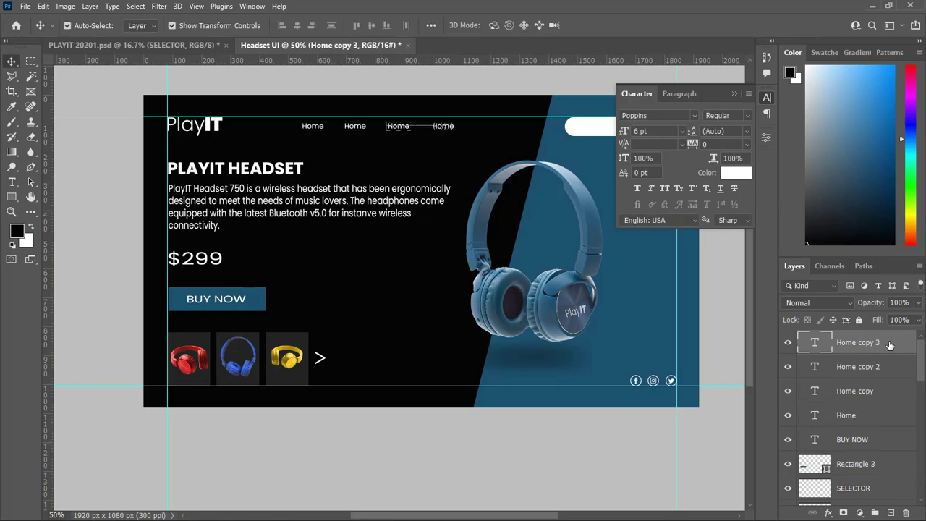
pyautogui.click(366, 316)
pyautogui.doubleClick(354, 126)
pyautogui.write('Info')
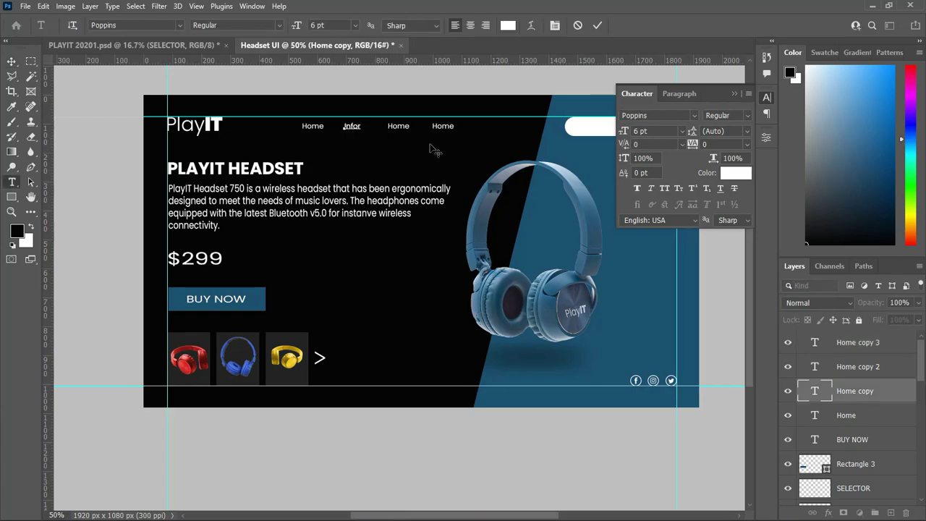
pyautogui.click(598, 25)
pyautogui.doubleClick(398, 126)
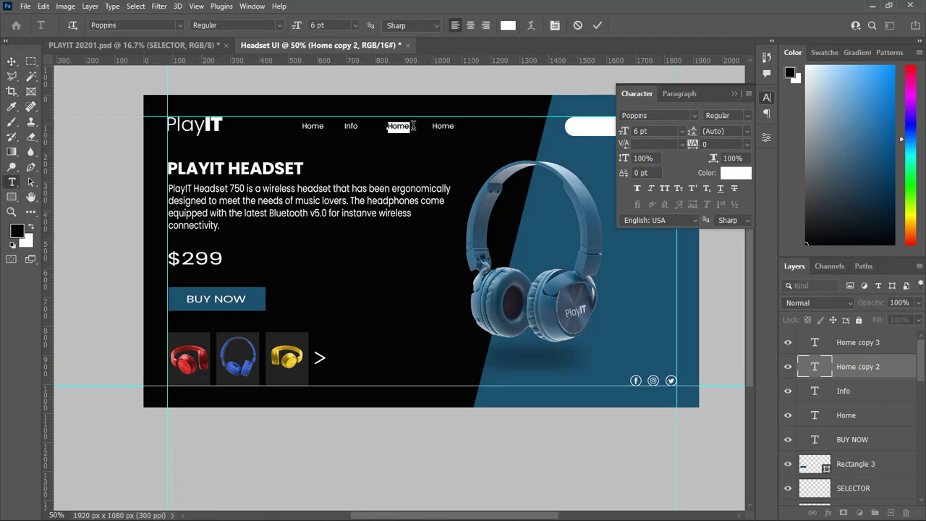
pyautogui.write('Offer')
pyautogui.doubleClick(441, 125)
pyautogui.write('Contact')
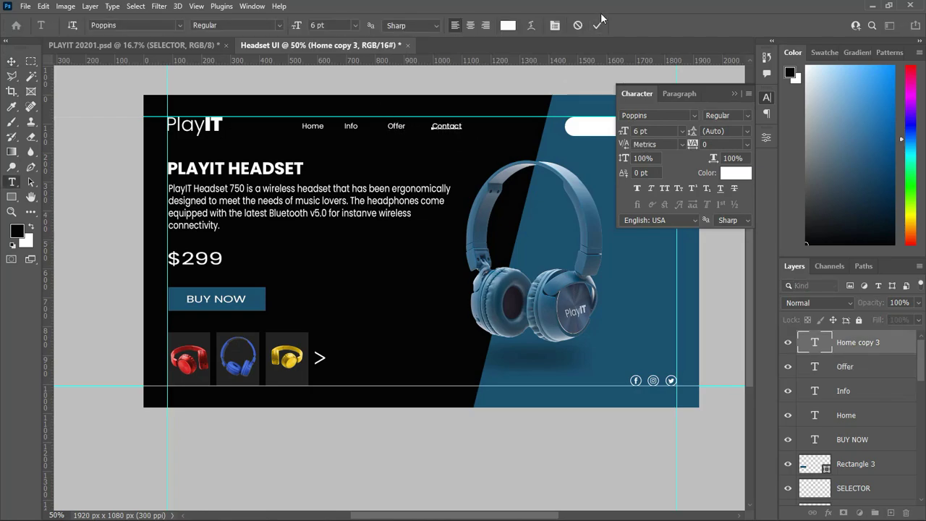
pyautogui.click(597, 26)
pyautogui.press('v')
# Set all four navigation labels to Bold.
pyautogui.click(867, 420)
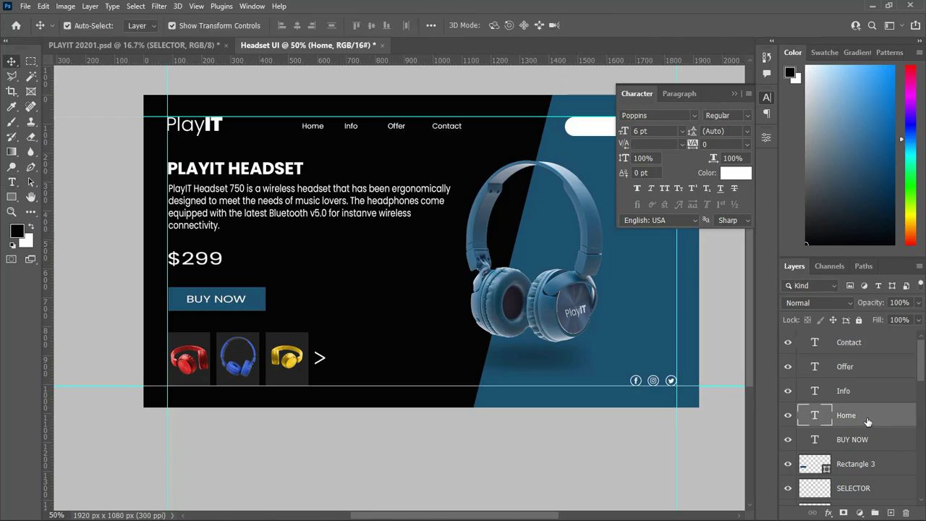
pyautogui.keyDown('shift'); pyautogui.click(859, 348); pyautogui.keyUp('shift')
pyautogui.click(727, 115)
pyautogui.click(724, 261)
pyautogui.click(105, 180)
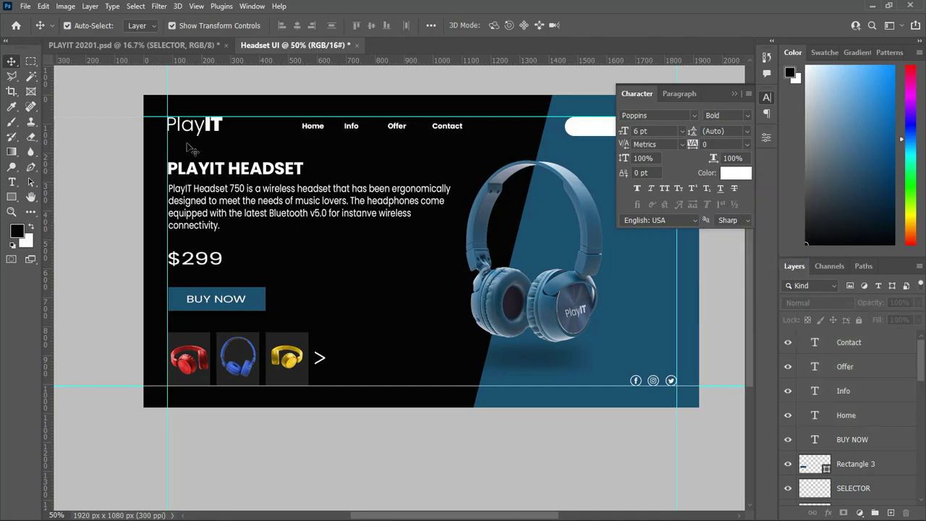
pyautogui.click(197, 135)
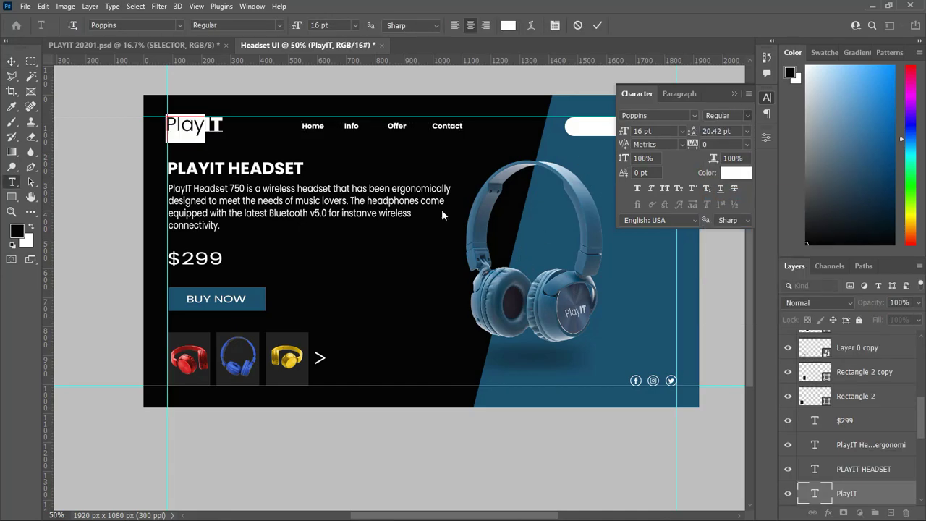
pyautogui.click(140, 171)
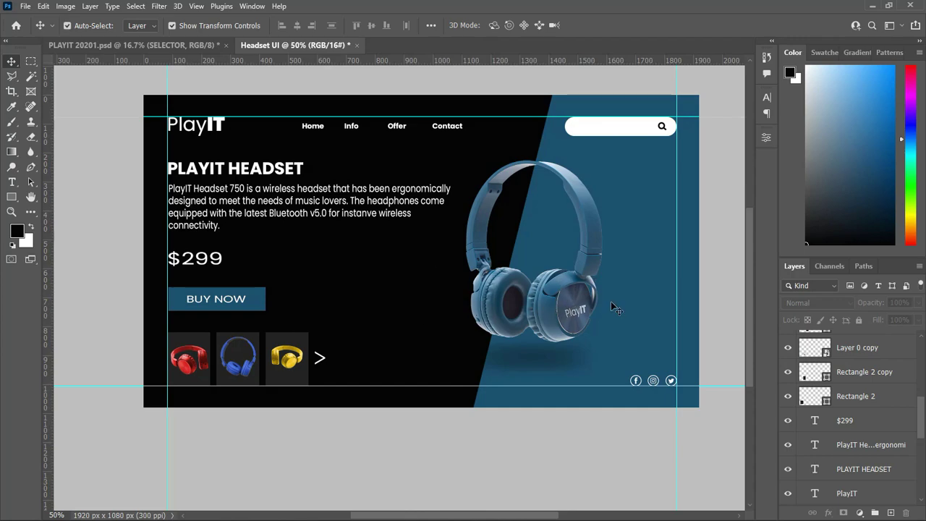
# Enlarge the headset photo, tilt it about 2°, and shift it slightly up and right.
pyautogui.scroll(-5, 854, 420)
pyautogui.click(887, 421)
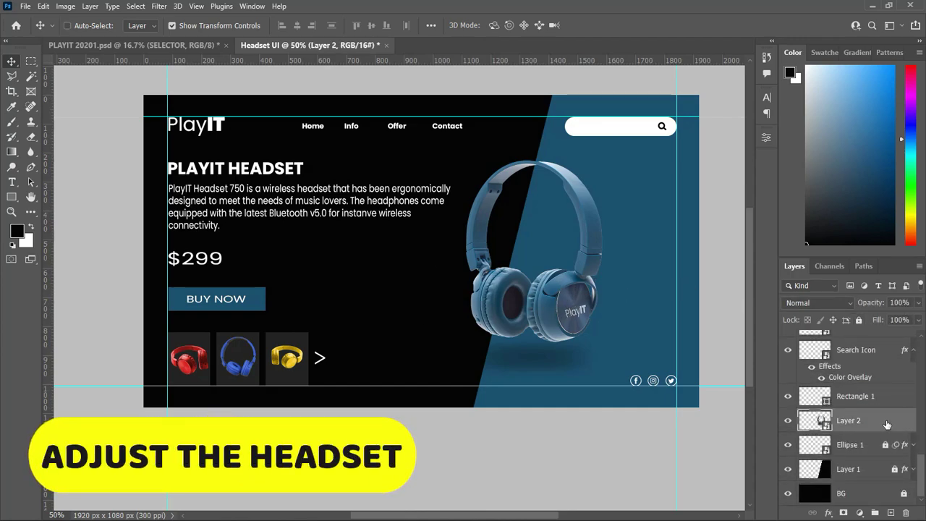
pyautogui.hotkey('ctrl', 't')
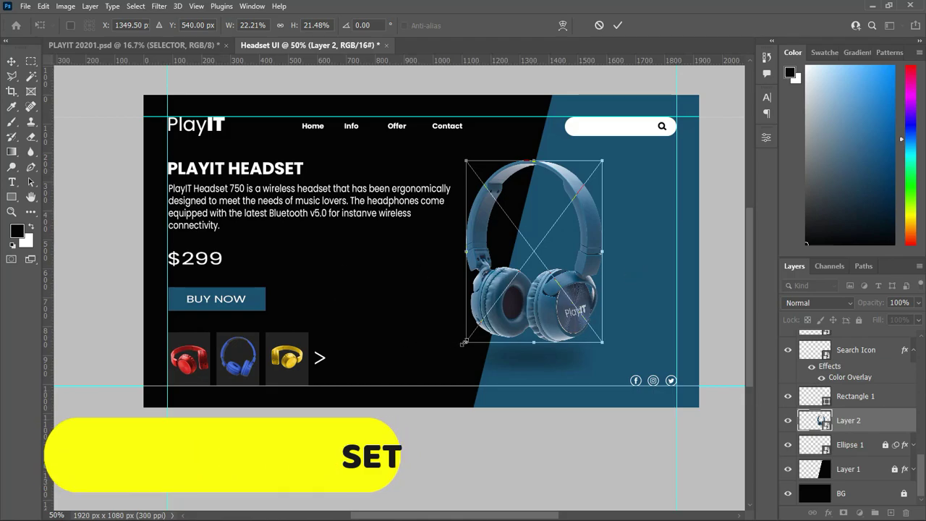
pyautogui.moveTo(466, 342); pyautogui.dragTo(443, 351)
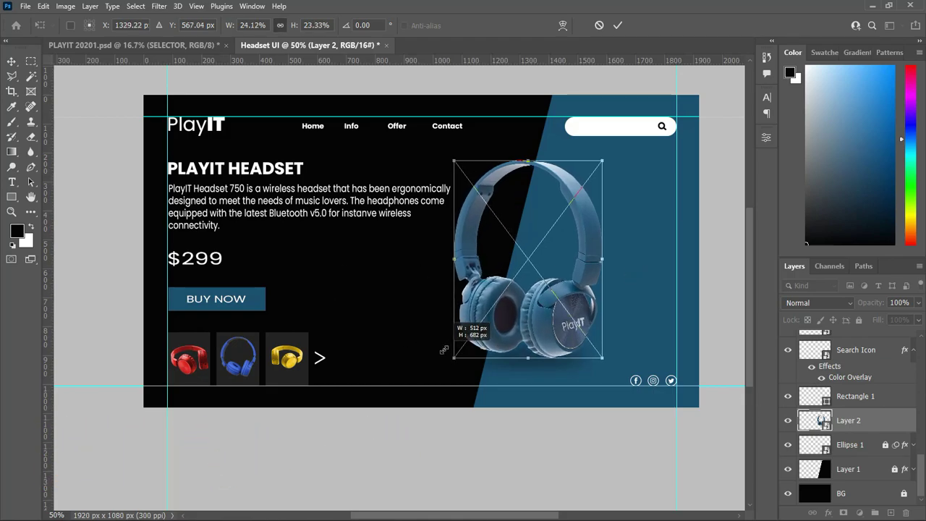
pyautogui.moveTo(617, 154); pyautogui.dragTo(621, 157)
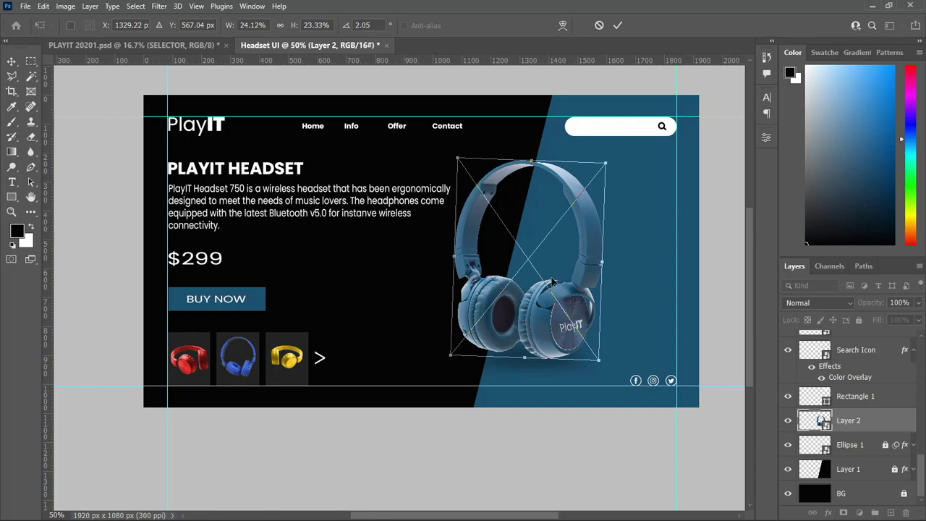
pyautogui.moveTo(553, 280); pyautogui.dragTo(568, 282)
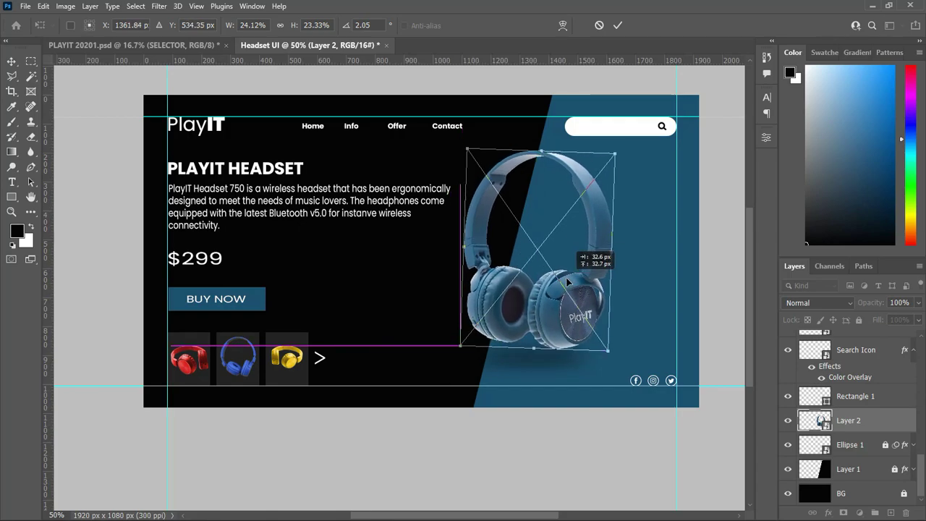
pyautogui.click(618, 25)
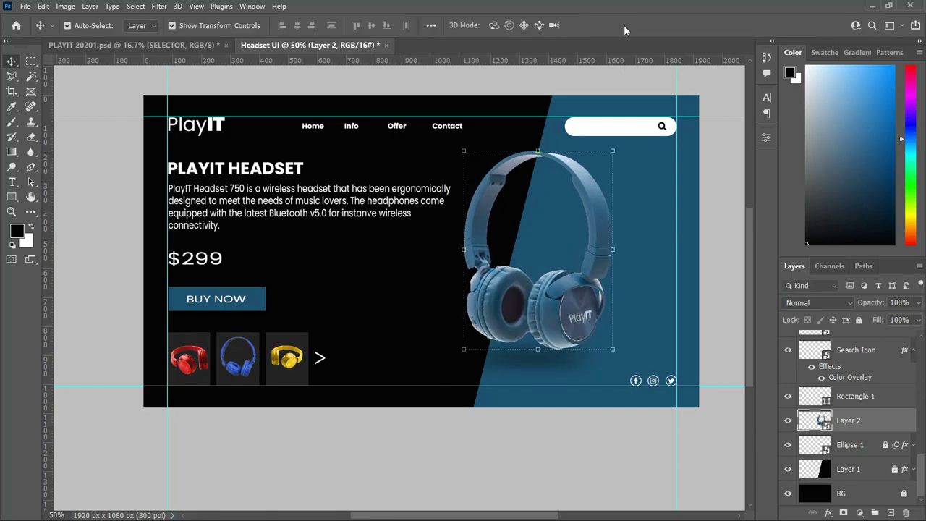
pyautogui.click(552, 411)
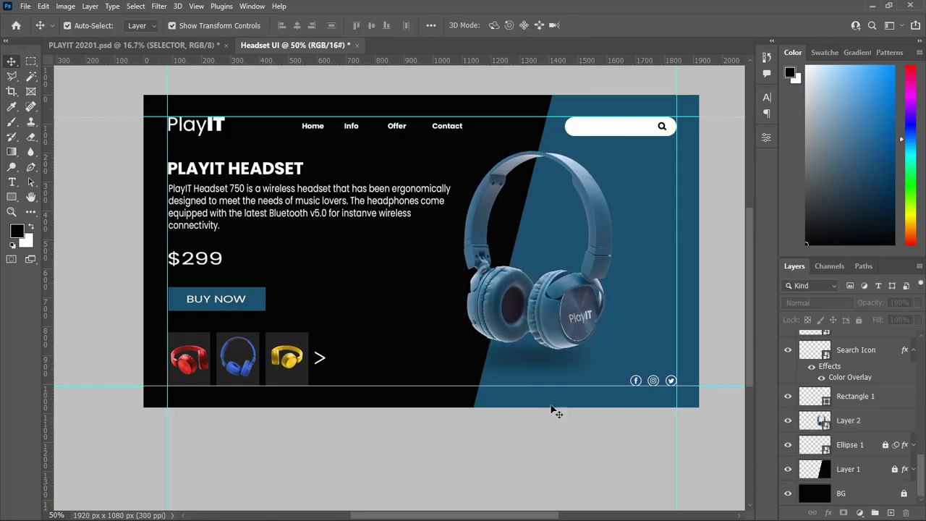
pyautogui.click(874, 448)
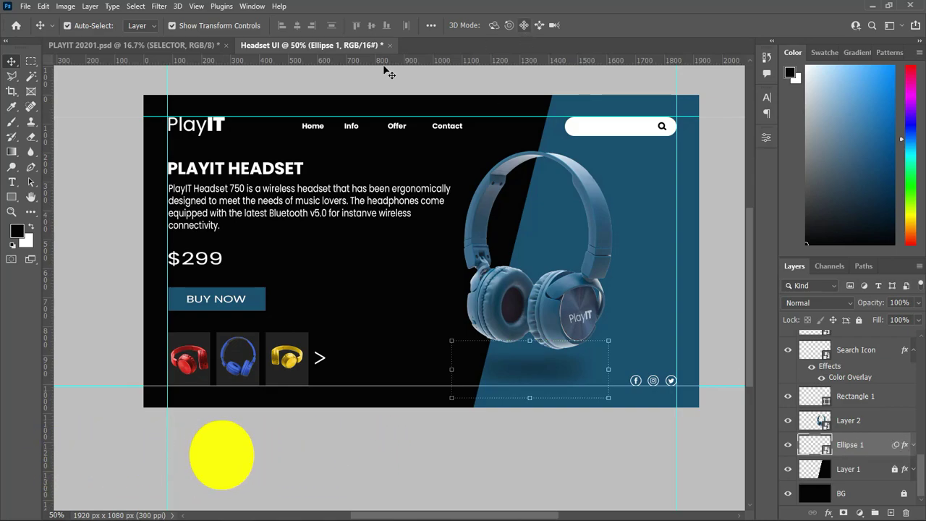
pyautogui.click(98, 259)
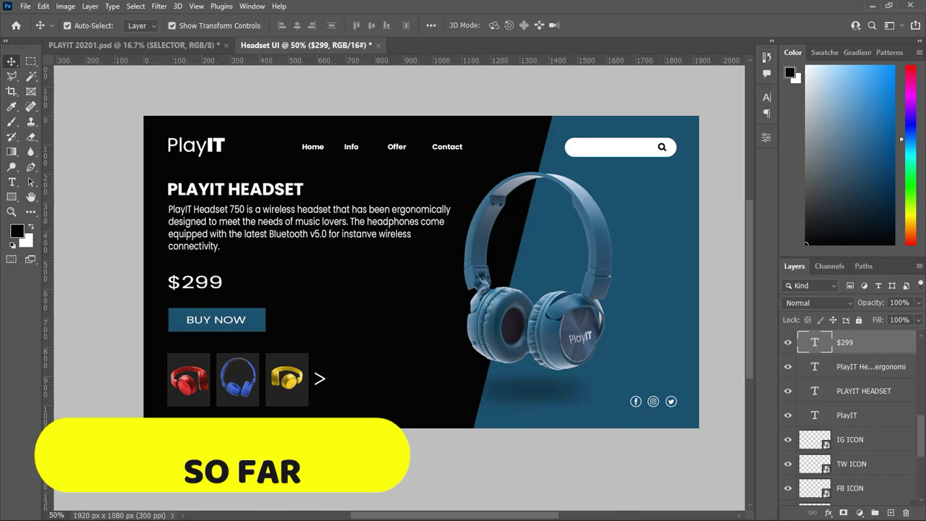
# Zoom in on the design and select the headset photo layer (Layer 2).
pyautogui.press('z')
pyautogui.click(450, 318)
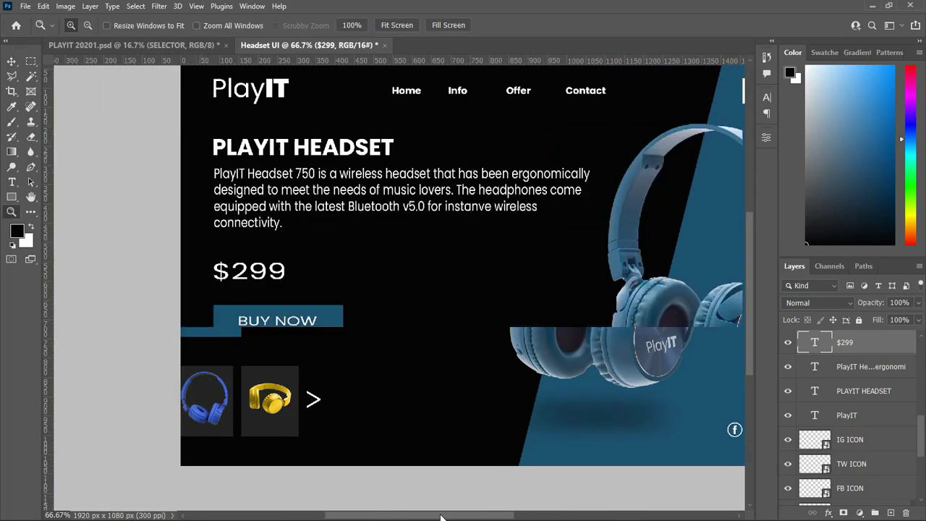
pyautogui.moveTo(483, 514)
pyautogui.mouseDown()
pyautogui.moveTo(550, 514)
pyautogui.moveTo(416, 515)
pyautogui.moveTo(459, 515)
pyautogui.mouseUp()
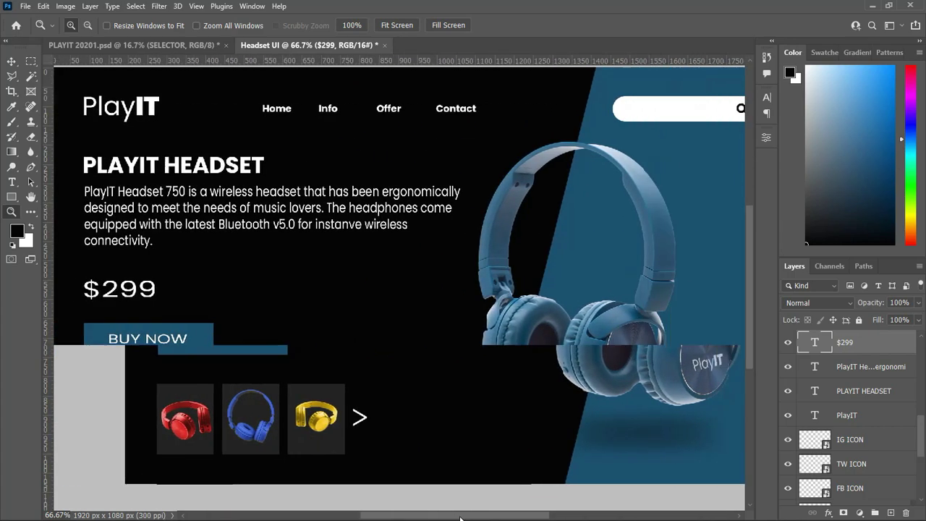
pyautogui.scroll(-2, 522, 421)
pyautogui.click(11, 62)
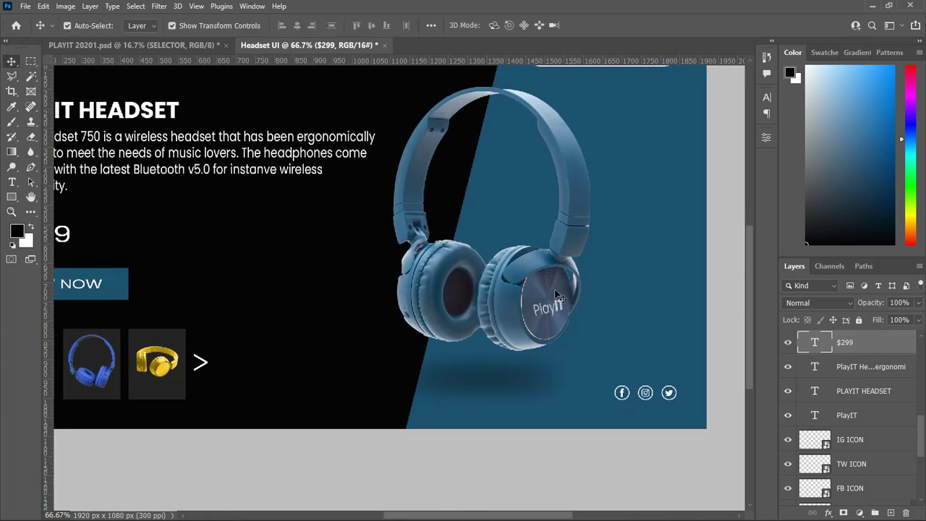
pyautogui.click(558, 289)
pyautogui.scroll(-2, 917, 479)
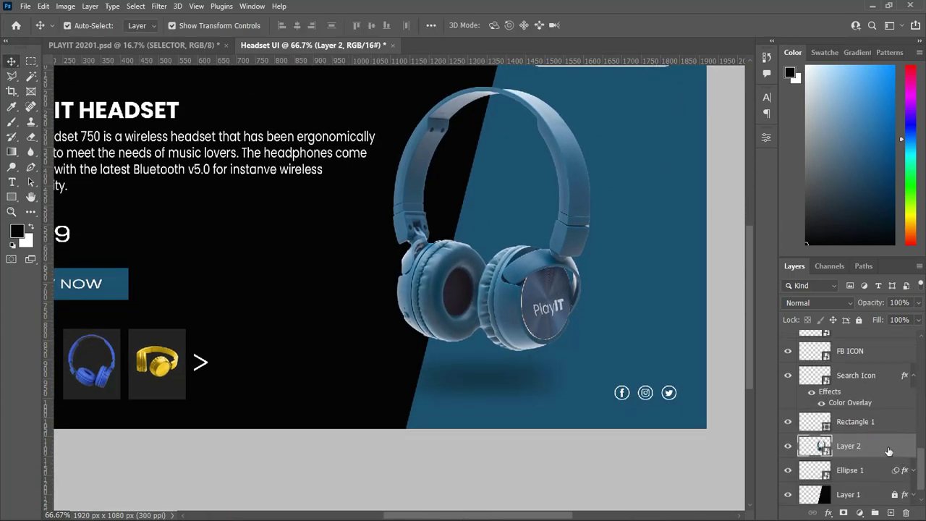
# Add a Multiply drop shadow: 25% opacity, 107° angle, 20 px distance, 150 px size.
pyautogui.click(829, 513)
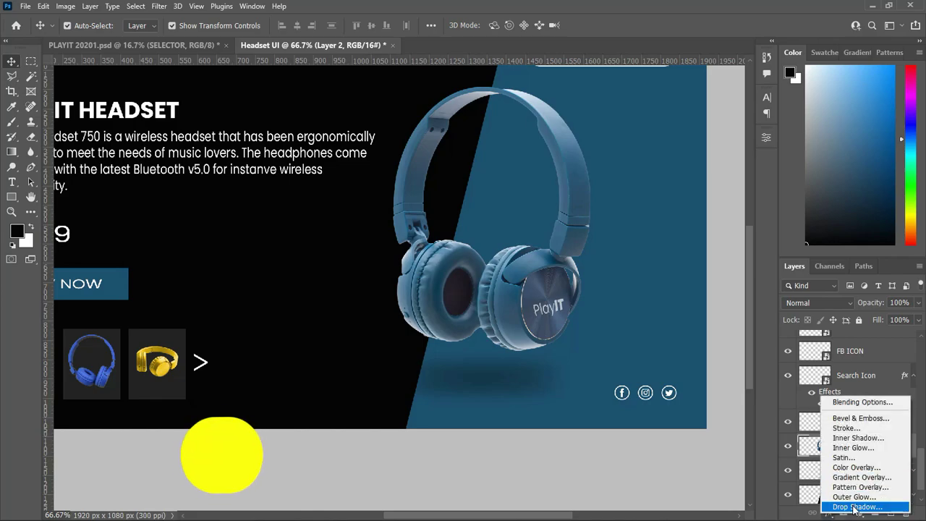
pyautogui.moveTo(211, 212)
pyautogui.mouseDown()
pyautogui.moveTo(529, 440)
pyautogui.moveTo(206, 189)
pyautogui.mouseUp()
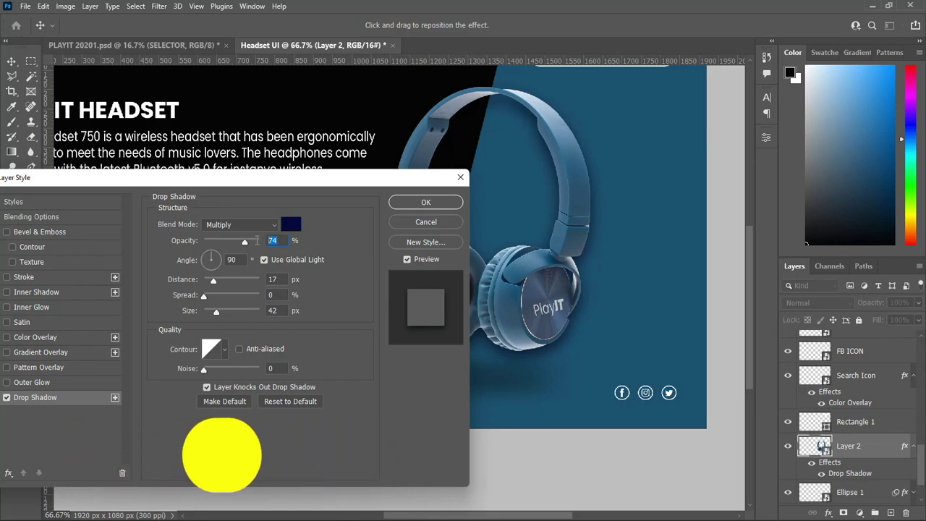
pyautogui.write('50')
pyautogui.press('Tab')
pyautogui.write('107')
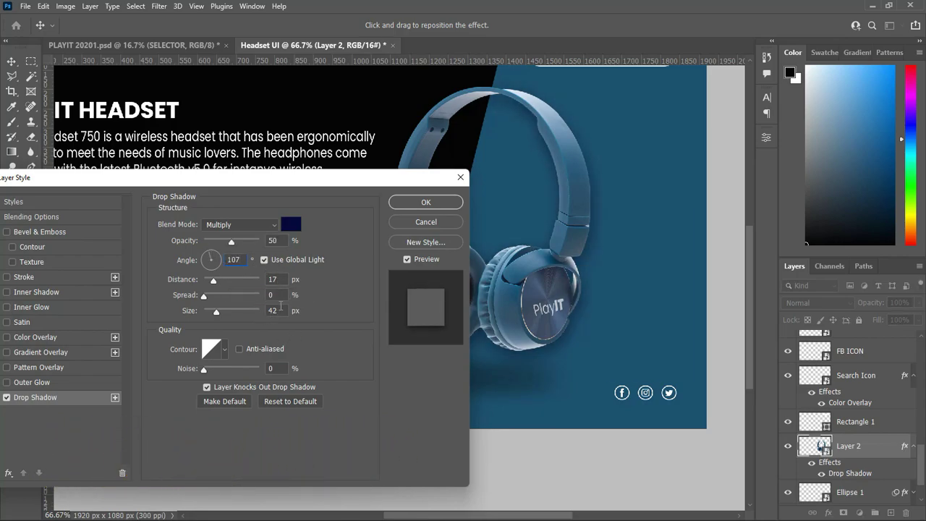
pyautogui.write('150')
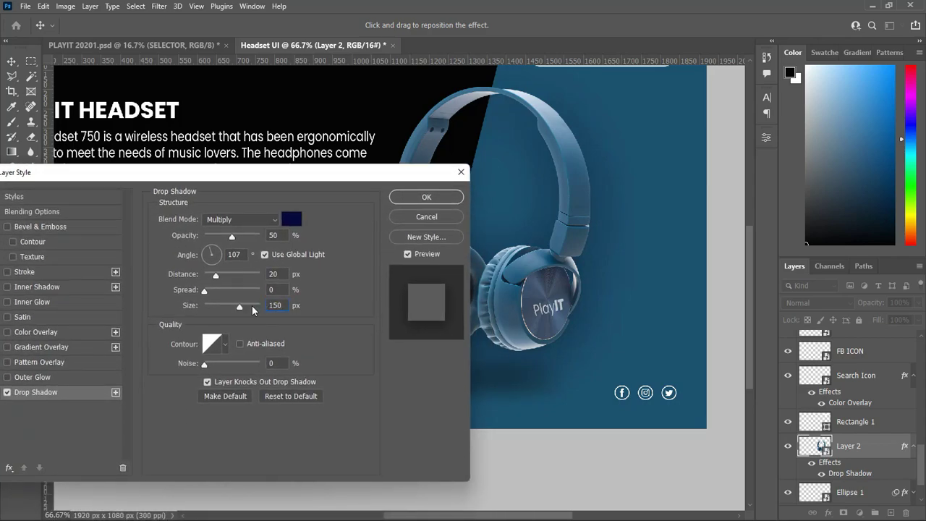
pyautogui.write('2')
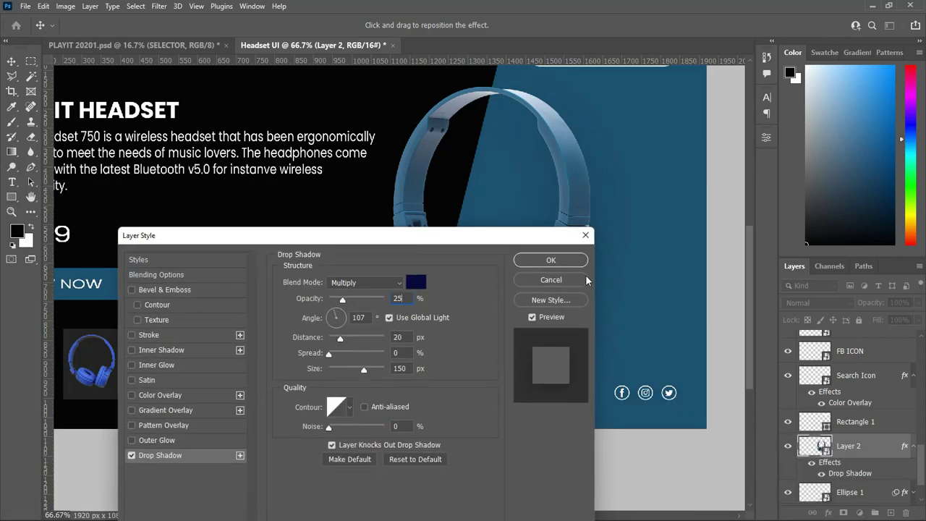
pyautogui.click(582, 270)
pyautogui.scroll(-1, 751, 337)
pyautogui.scroll(-2, 854, 434)
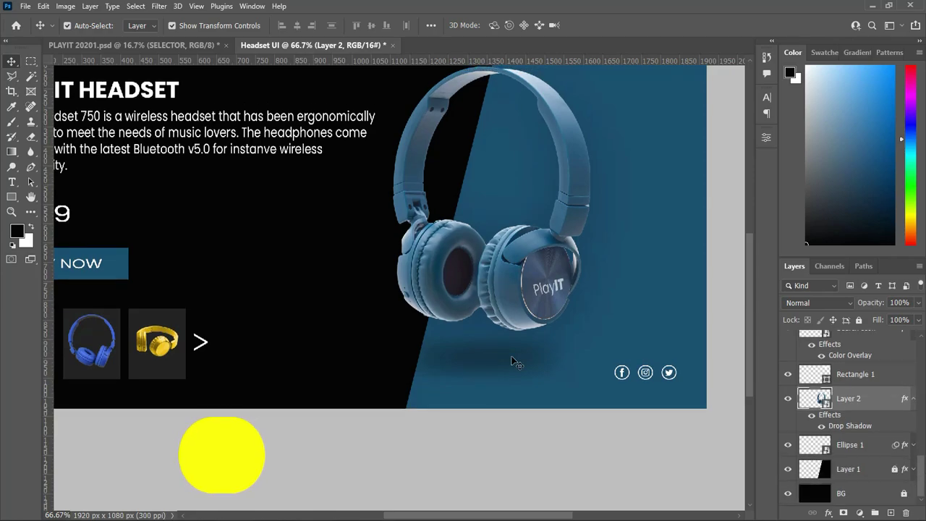
pyautogui.click(861, 444)
# Reapply the Box Blur and Gaussian Blur smart filters on the shadow ellipse.
pyautogui.scroll(-2, 876, 493)
pyautogui.doubleClick(841, 459)
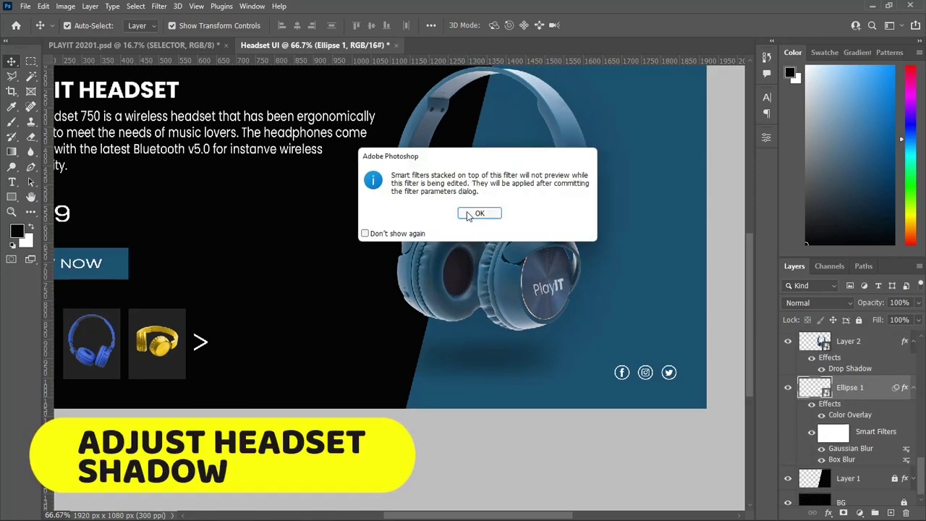
pyautogui.click(478, 213)
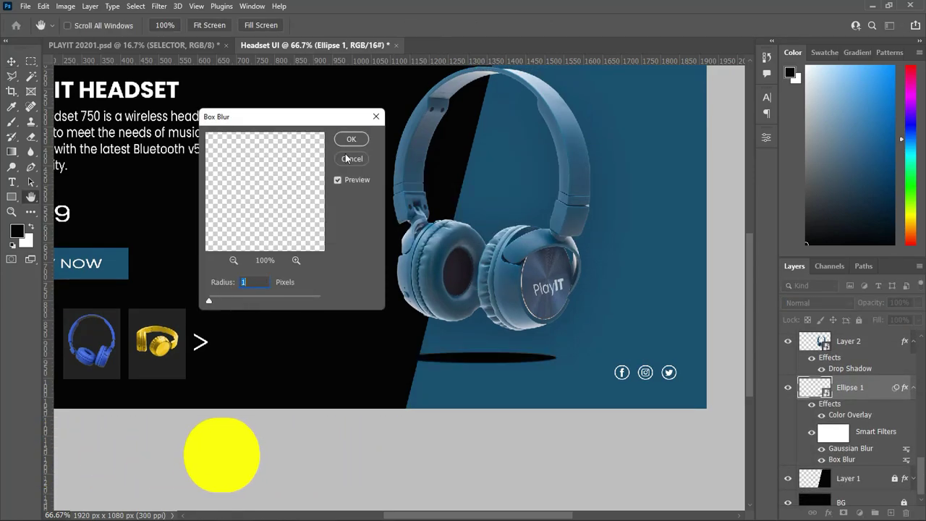
pyautogui.press('Return')
pyautogui.doubleClick(854, 448)
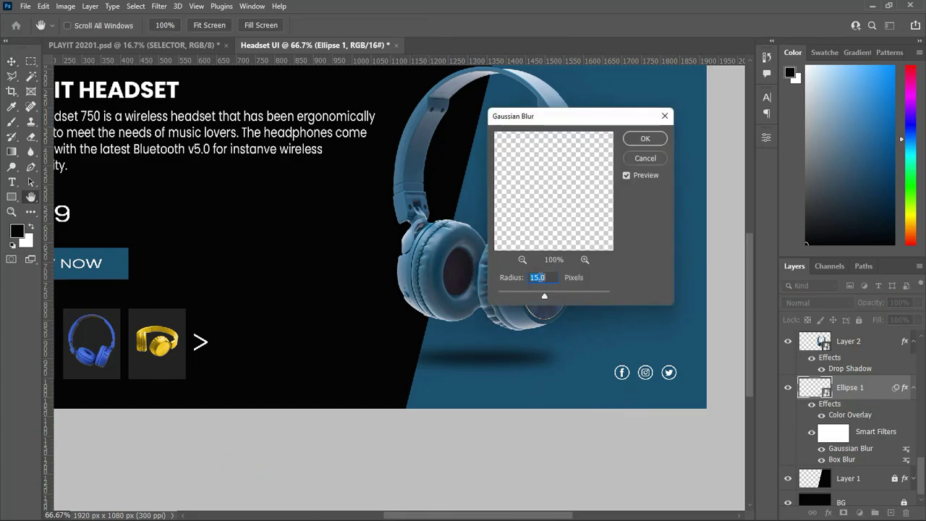
pyautogui.press('Return')
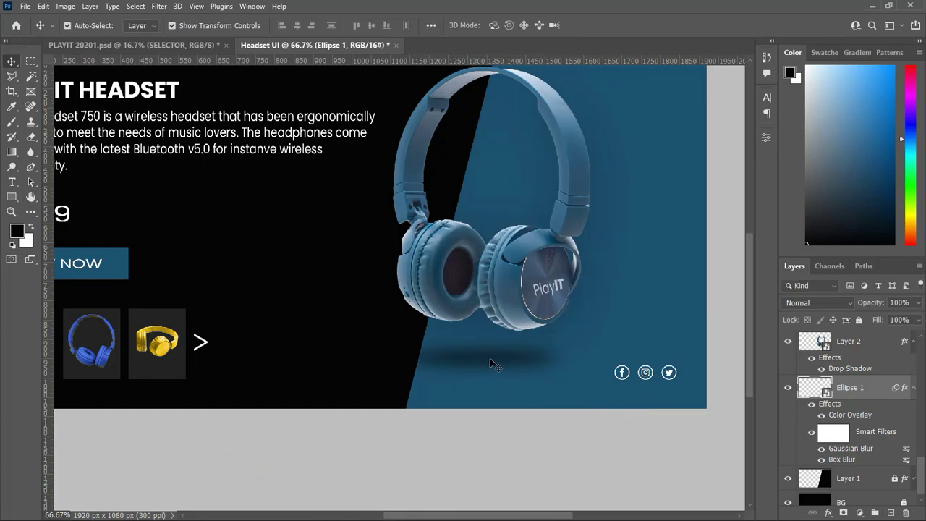
# Flatten the shadow ellipse to 25% height and raise its Gaussian Blur to 28 px.
pyautogui.moveTo(481, 351); pyautogui.dragTo(481, 354)
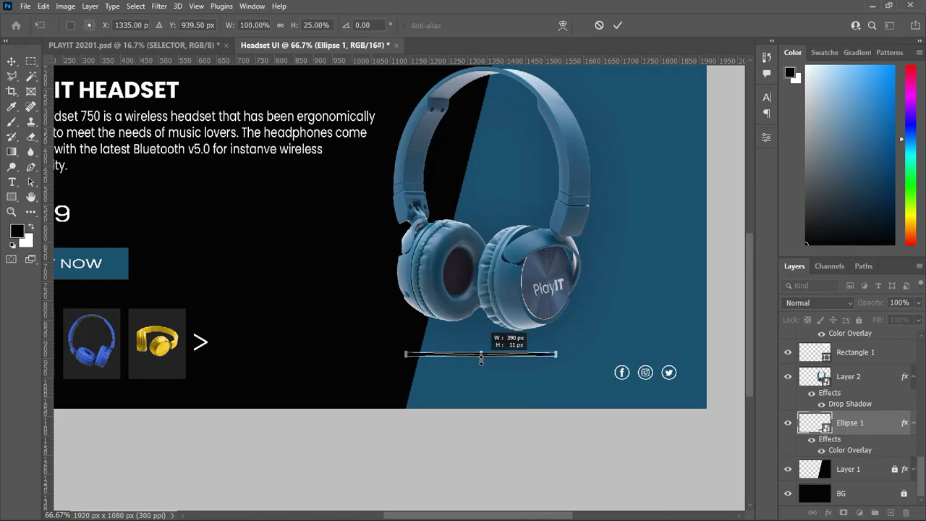
pyautogui.press('Return')
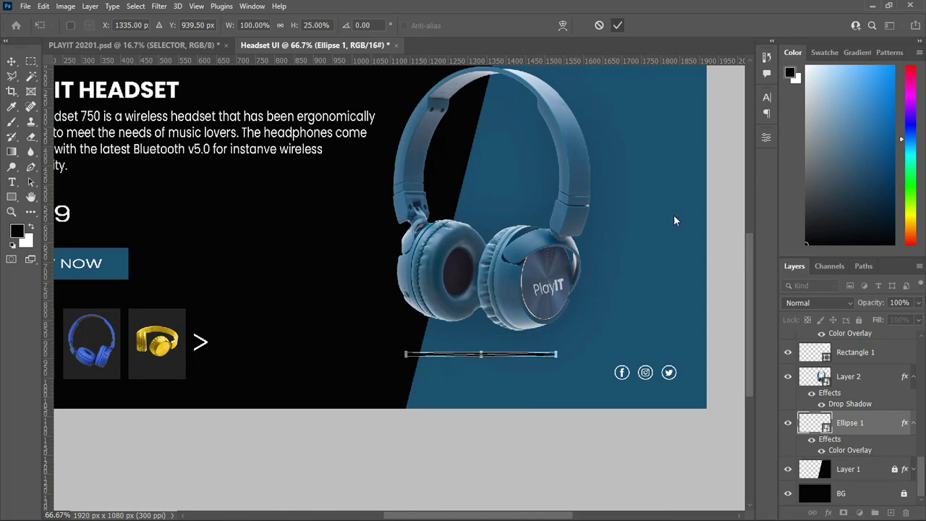
pyautogui.doubleClick(852, 483)
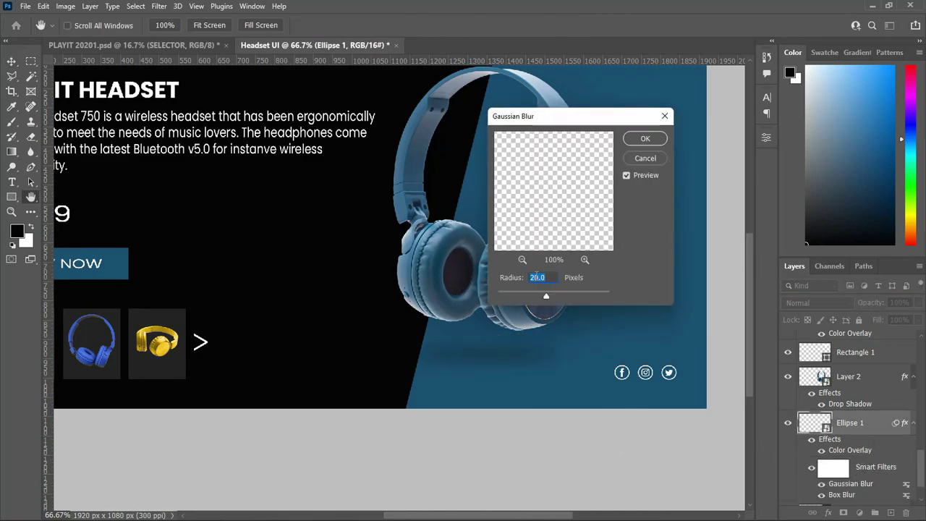
pyautogui.click(645, 138)
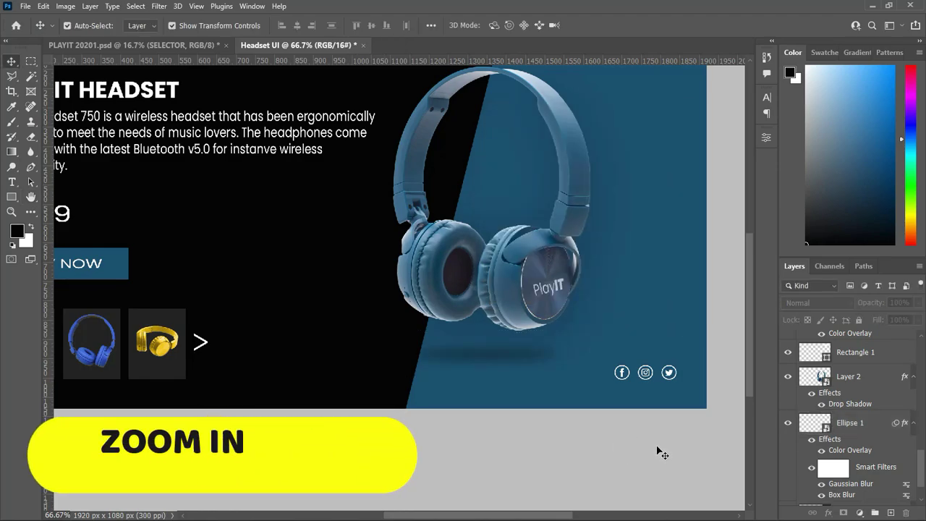
# Zoom the view out to 50% to see the whole design.
pyautogui.moveTo(917, 452); pyautogui.dragTo(546, 407)
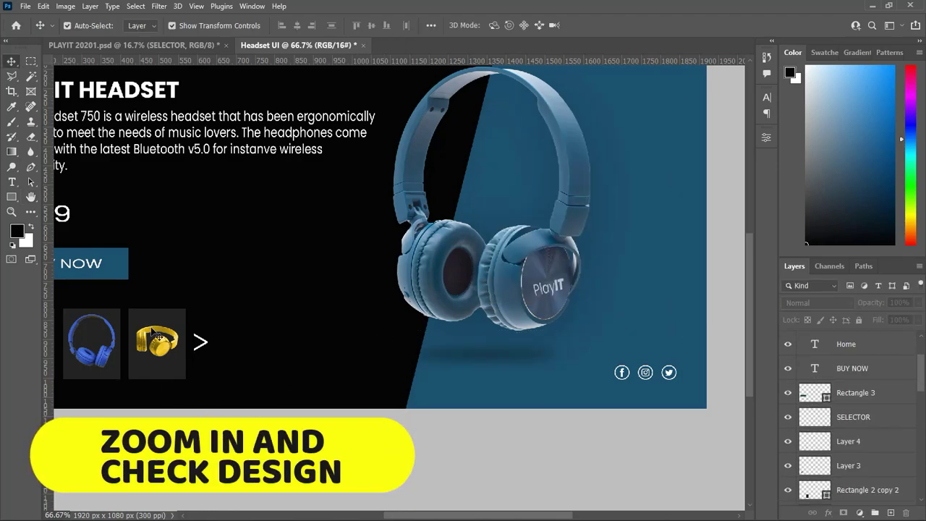
pyautogui.scroll(2, 301, 393)
pyautogui.scroll(1, 301, 393)
pyautogui.moveTo(396, 515)
pyautogui.mouseDown()
pyautogui.moveTo(357, 518)
pyautogui.moveTo(365, 518)
pyautogui.mouseUp()
pyautogui.scroll(-1, 424, 399)
pyautogui.scroll(-1, 427, 404)
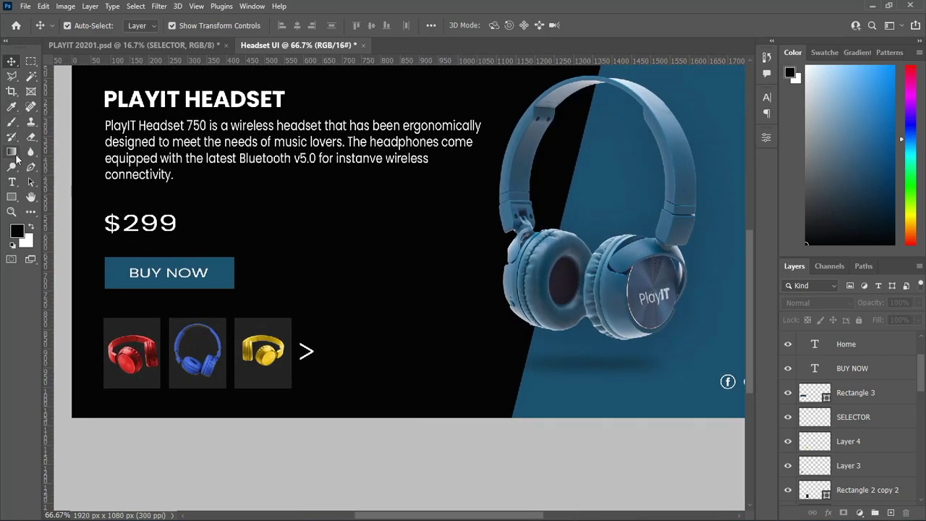
pyautogui.click(12, 211)
pyautogui.keyDown('alt'); pyautogui.click(354, 273); pyautogui.keyUp('alt')
pyautogui.scroll(1, 434, 337)
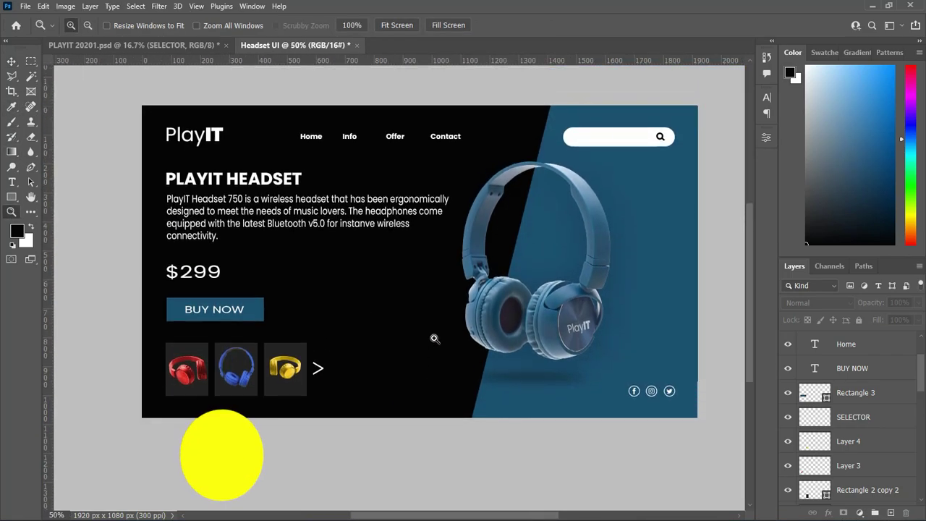
pyautogui.scroll(-5, 922, 394)
pyautogui.scroll(-3, 921, 405)
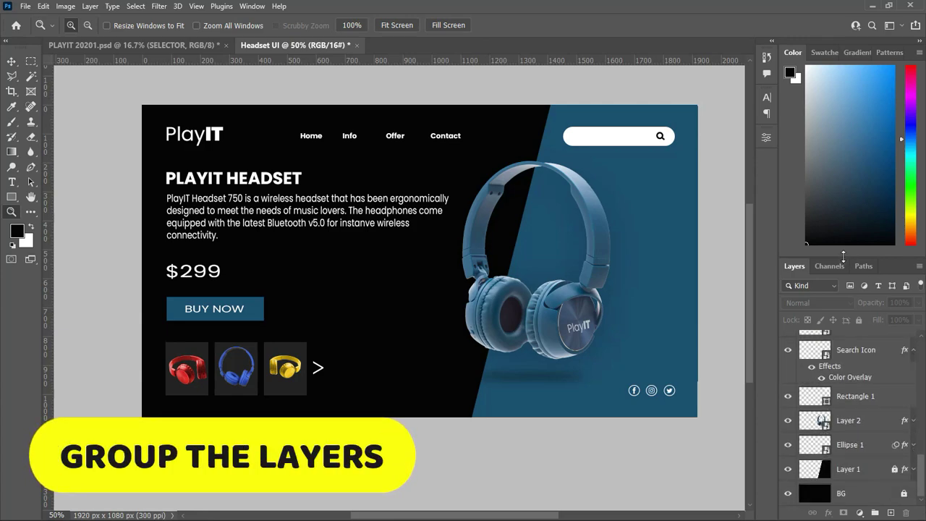
# Group the icon layers (IG ICON to Rectangle 1) and the text layers (PlayIT to Contact).
pyautogui.click(913, 350)
pyautogui.click(850, 299)
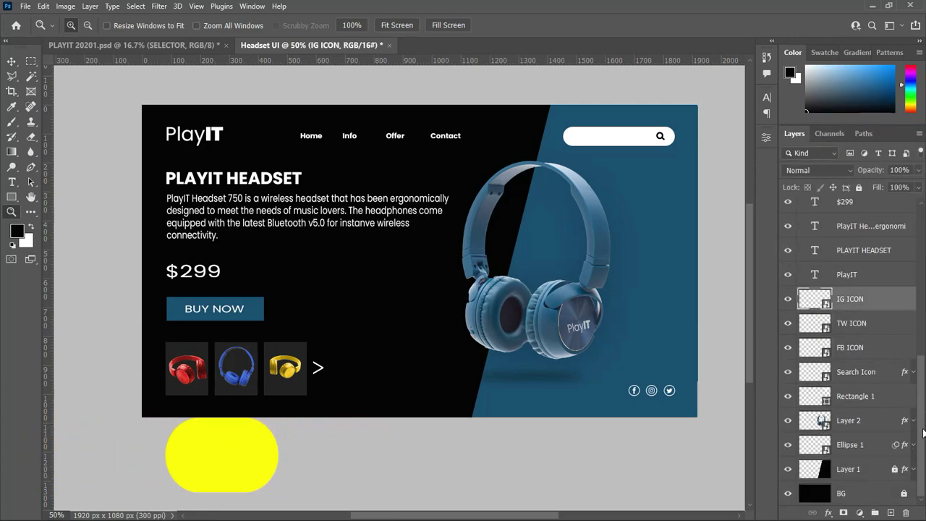
pyautogui.keyDown('shift'); pyautogui.click(870, 402); pyautogui.keyUp('shift')
pyautogui.hotkey('ctrl', 'g')
pyautogui.click(870, 380)
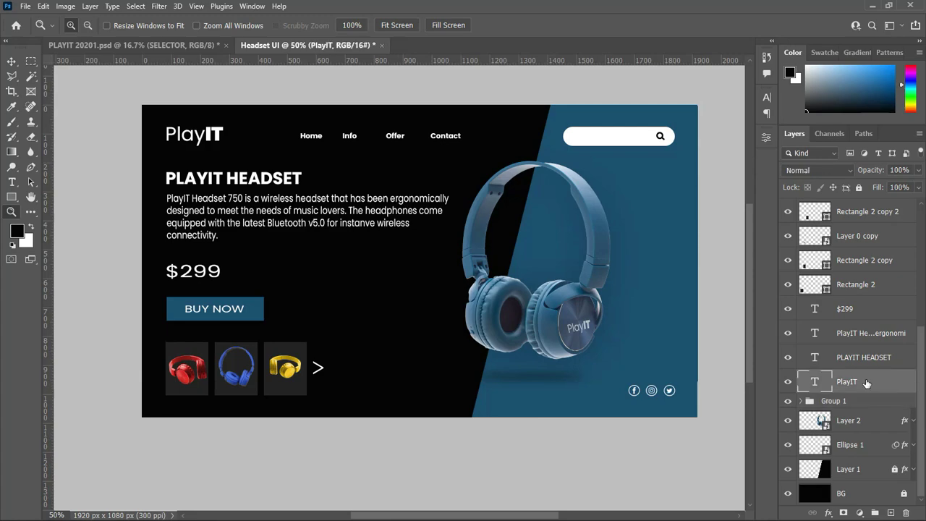
pyautogui.moveTo(922, 413); pyautogui.dragTo(923, 280)
pyautogui.keyDown('shift'); pyautogui.click(868, 211); pyautogui.keyUp('shift')
pyautogui.hotkey('ctrl', 'g')
# Group the headset with its shadow ellipse, and Layer 1 with BG.
pyautogui.click(865, 238)
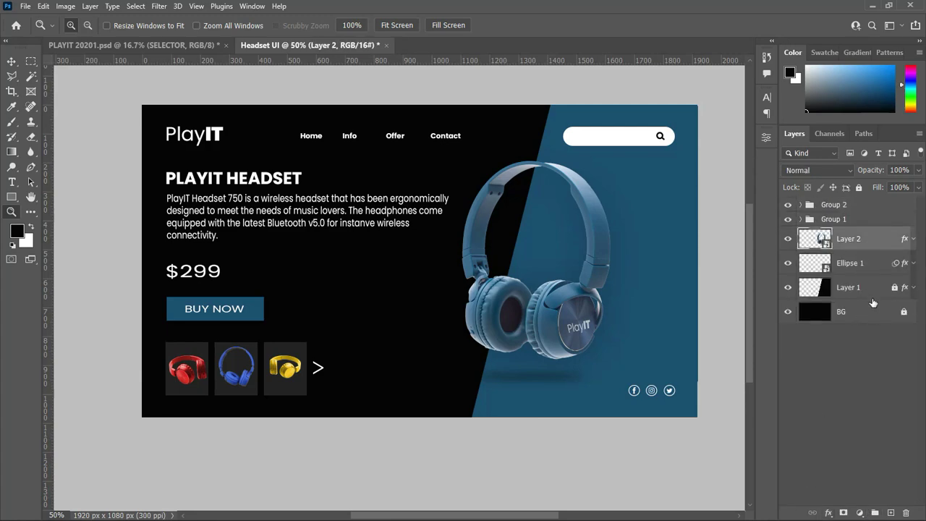
pyautogui.click(892, 287)
pyautogui.click(865, 239)
pyautogui.keyDown('shift'); pyautogui.click(864, 263); pyautogui.keyUp('shift')
pyautogui.hotkey('ctrl', 'g')
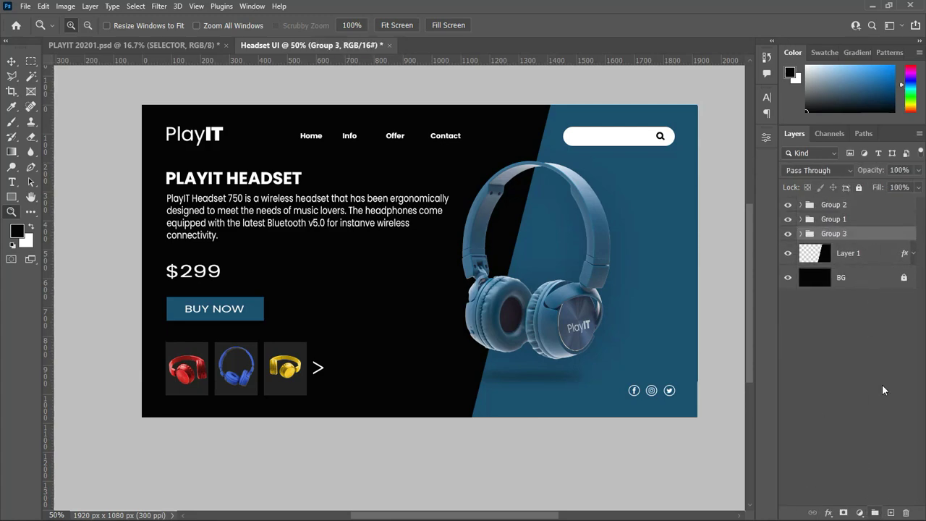
pyautogui.keyDown('shift'); pyautogui.click(870, 253); pyautogui.keyUp('shift')
pyautogui.hotkey('ctrl', 'g')
pyautogui.write('BG')
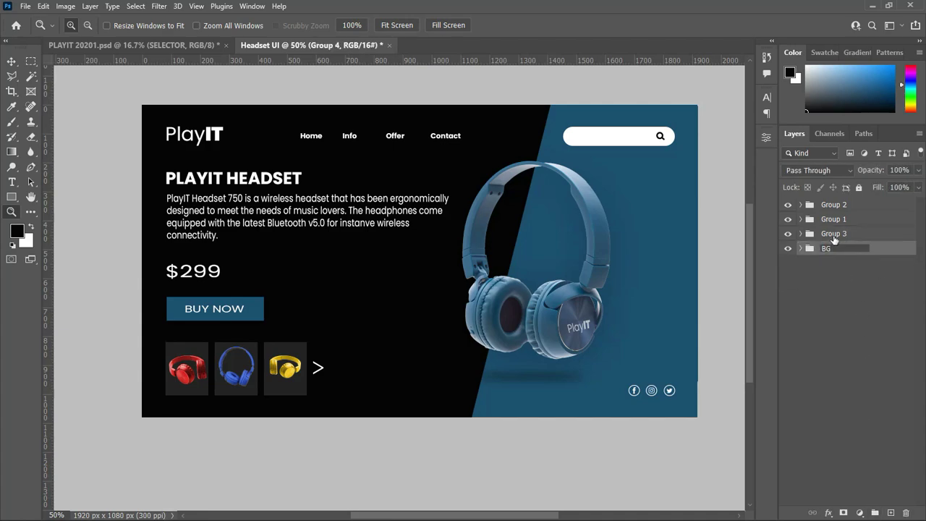
# Rename the four groups HEADSET, ICONS, TEXT and BG.
pyautogui.doubleClick(834, 234)
pyautogui.write('HEADSET')
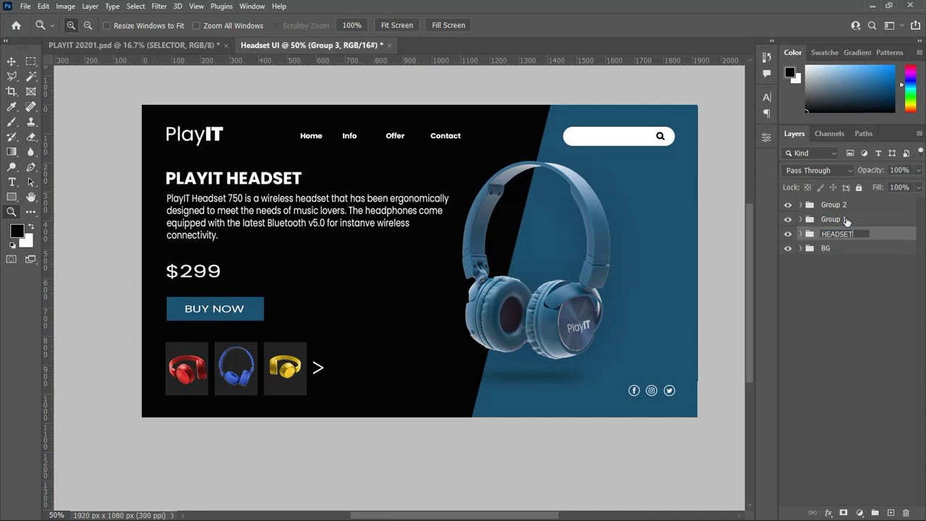
pyautogui.doubleClick(847, 220)
pyautogui.write('S')
pyautogui.hotkey('shift', 'Tab')
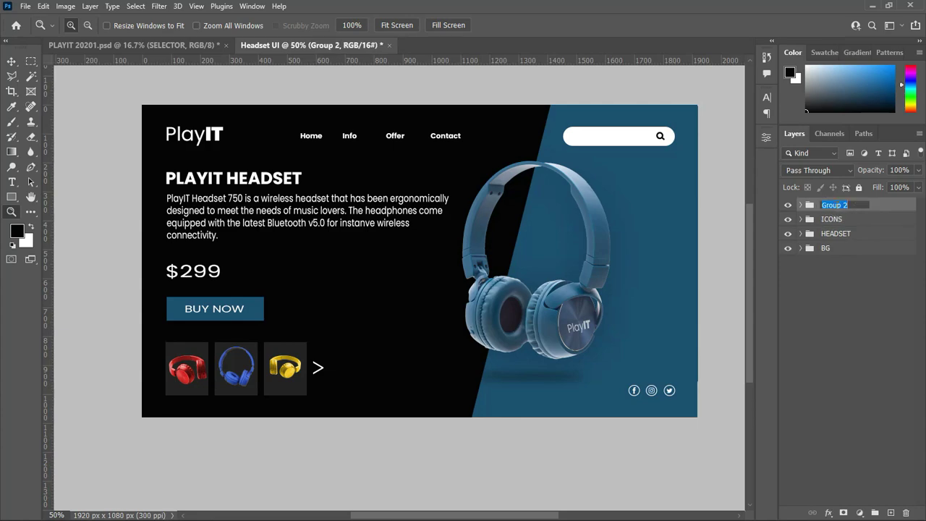
pyautogui.write('TEXT')
pyautogui.click(839, 306)
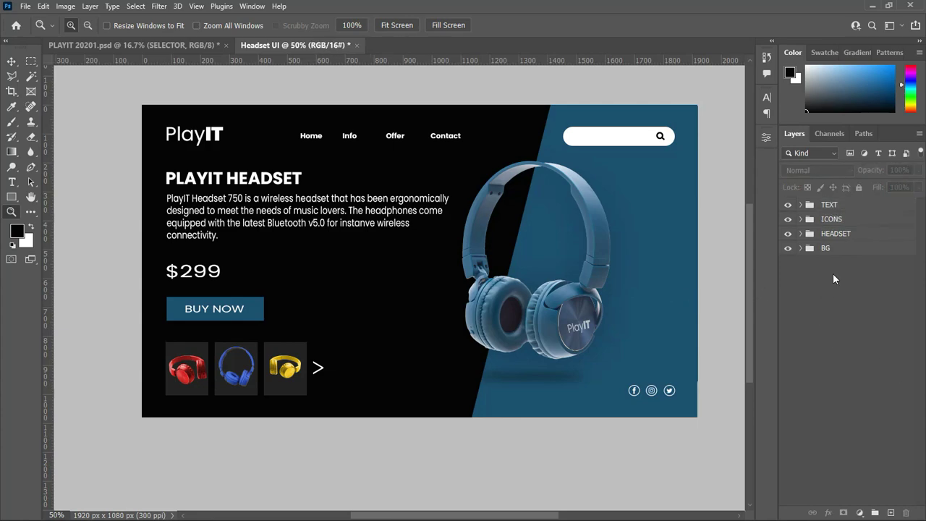
# Duplicate the PLAYIT HEADSET title into the TEXT group and place it beside the price.
pyautogui.press('v')
pyautogui.click(801, 206)
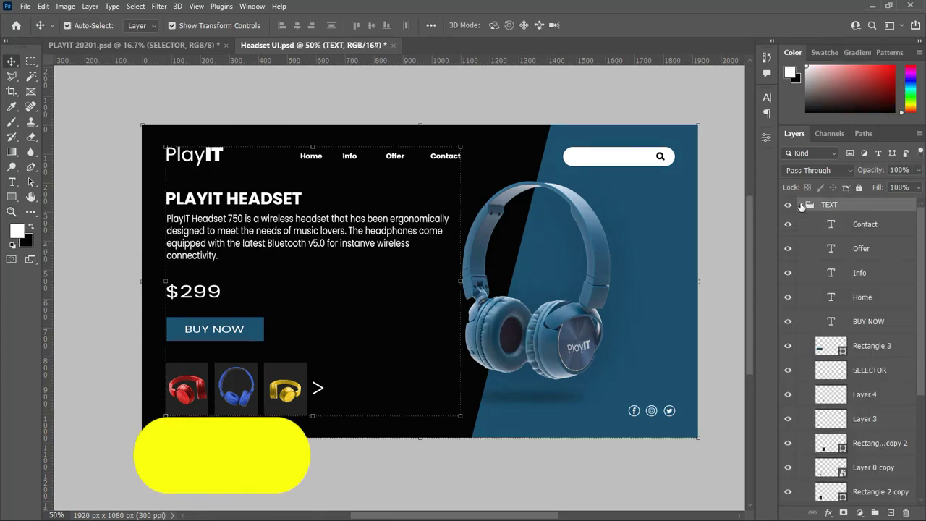
pyautogui.click(864, 224)
pyautogui.click(233, 198)
pyautogui.hotkey('ctrl', 'j')
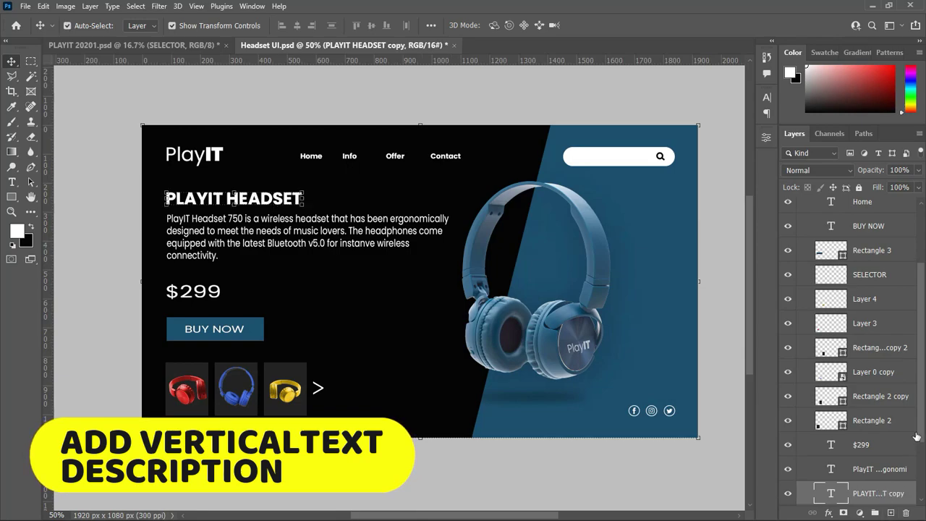
pyautogui.moveTo(875, 493); pyautogui.dragTo(852, 215)
pyautogui.moveTo(233, 198); pyautogui.dragTo(346, 293)
# Edit the copied title to read 'PLAYIT HEADSET 750' in Poppins Black weight.
pyautogui.doubleClick(417, 293)
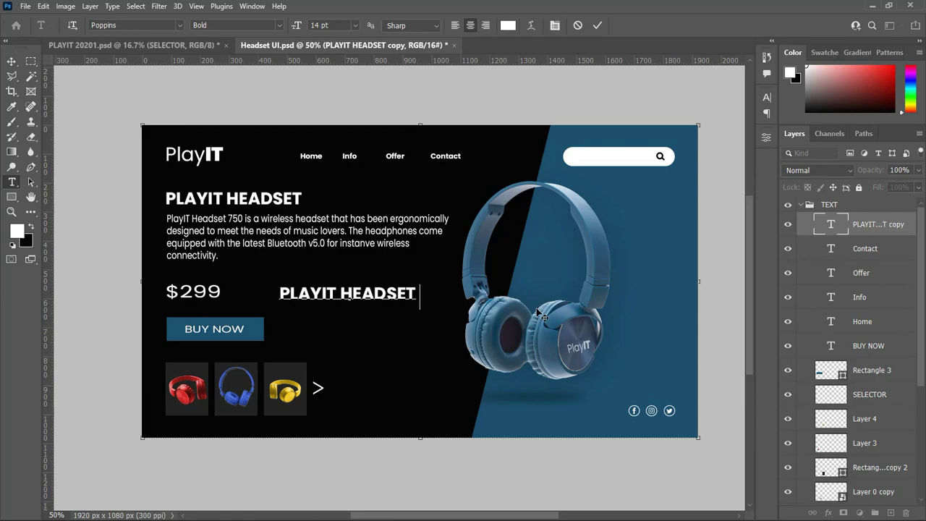
pyautogui.write('750')
pyautogui.click(12, 62)
pyautogui.click(767, 97)
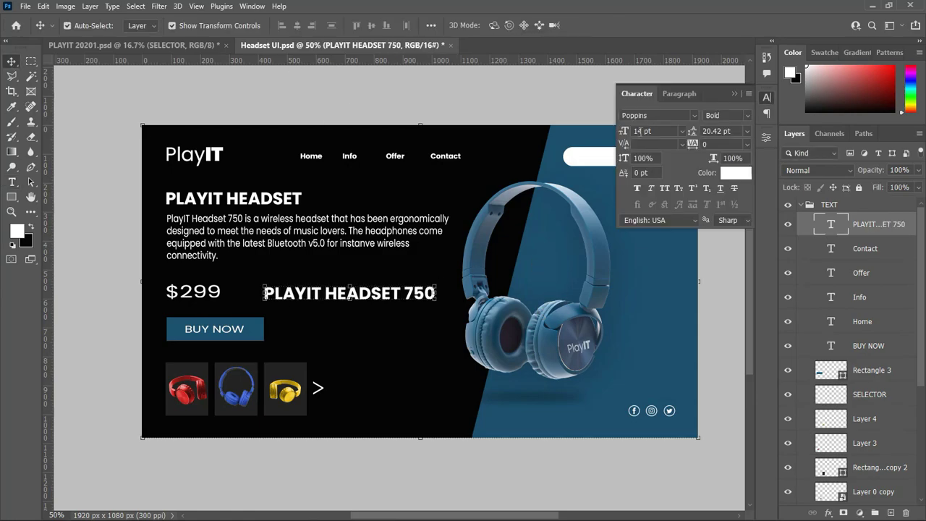
pyautogui.click(727, 115)
pyautogui.click(724, 307)
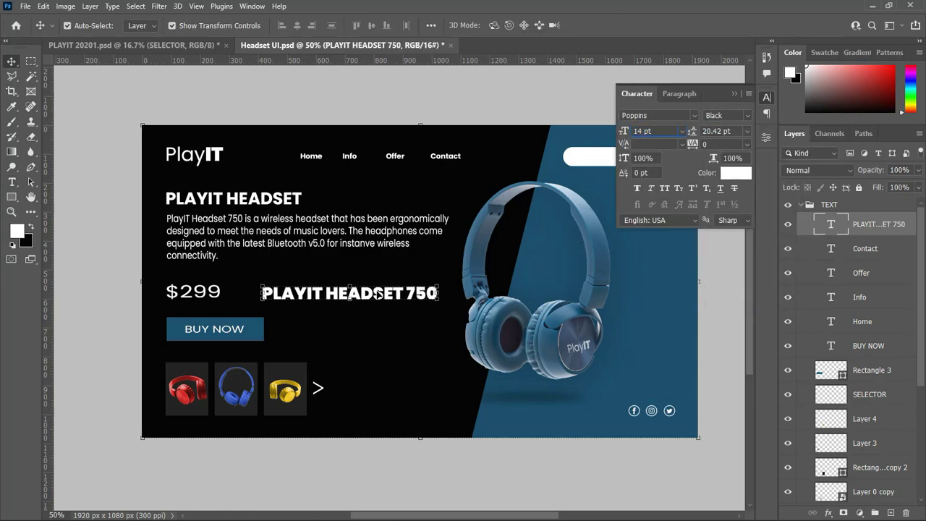
pyautogui.rightClick(377, 290)
pyautogui.rightClick(368, 296)
pyautogui.click(898, 304)
pyautogui.click(736, 93)
# Rotate the title 90° clockwise and move it to the banner's right edge.
pyautogui.scroll(1, 434, 290)
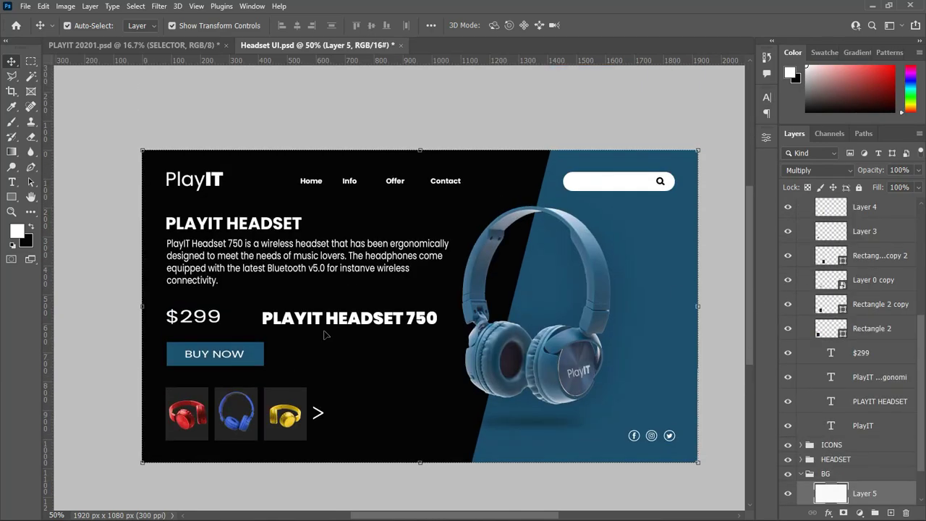
pyautogui.click(311, 329)
pyautogui.hotkey('ctrl', 't')
pyautogui.rightClick(344, 340)
pyautogui.click(388, 293)
pyautogui.moveTo(358, 304); pyautogui.dragTo(670, 303)
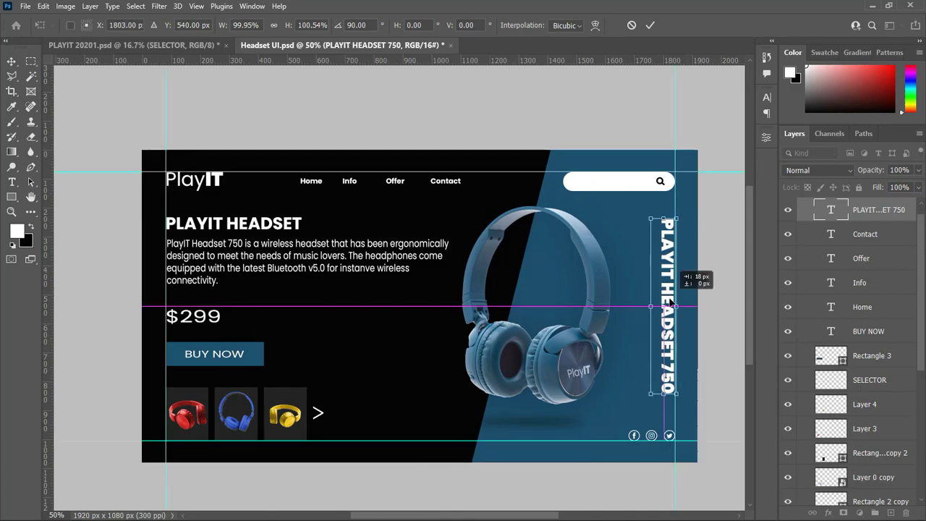
pyautogui.press('Return')
pyautogui.scroll(-1, 752, 320)
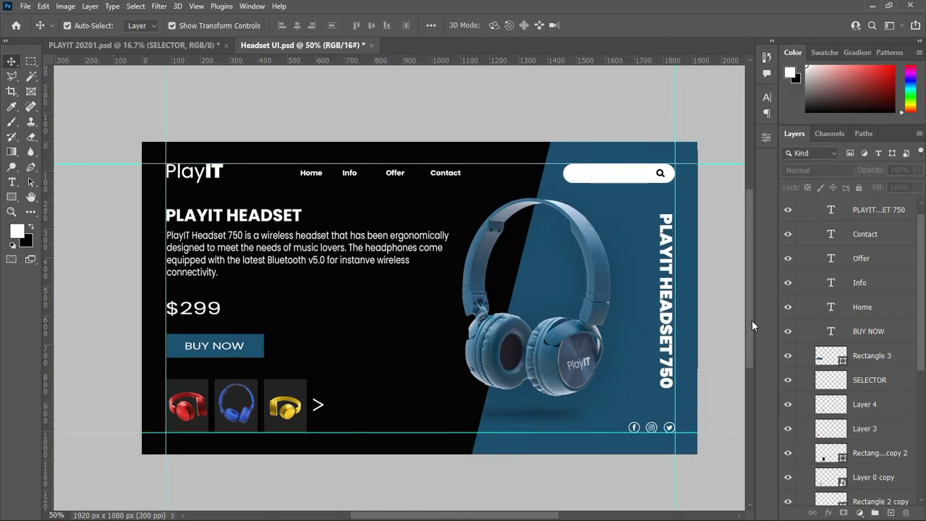
pyautogui.click(766, 97)
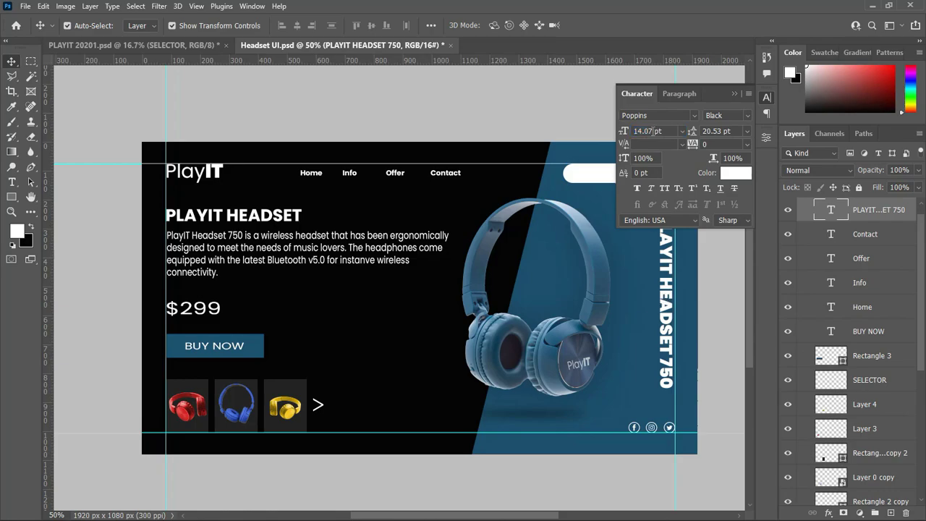
# Bring the white star from PLAYIT 20201.psd into Headset UI.psd and shrink it to a tiny icon.
pyautogui.click(724, 283)
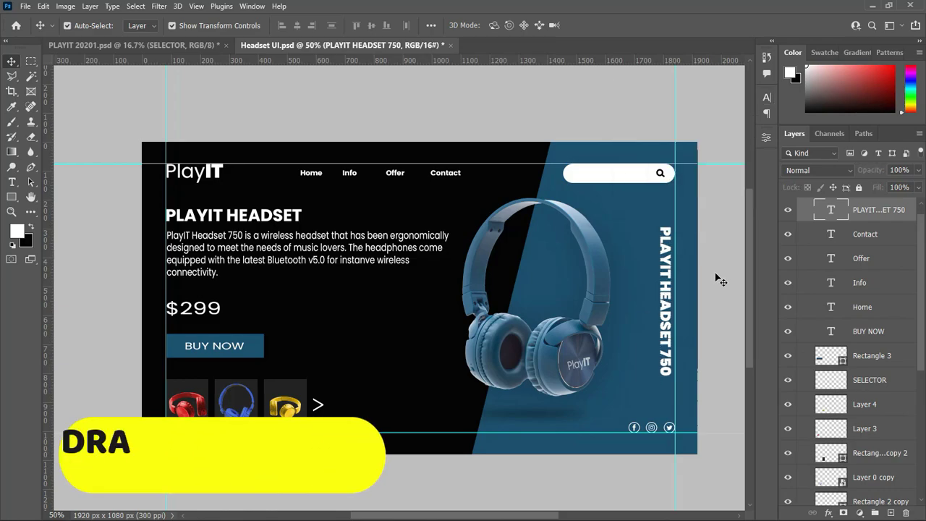
pyautogui.click(130, 45)
pyautogui.moveTo(210, 131); pyautogui.dragTo(614, 258)
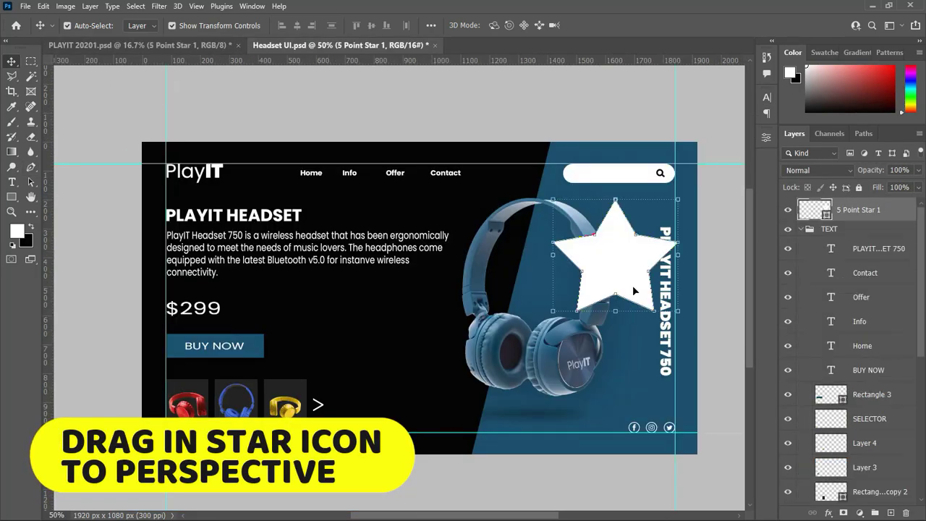
pyautogui.moveTo(678, 311); pyautogui.dragTo(561, 209)
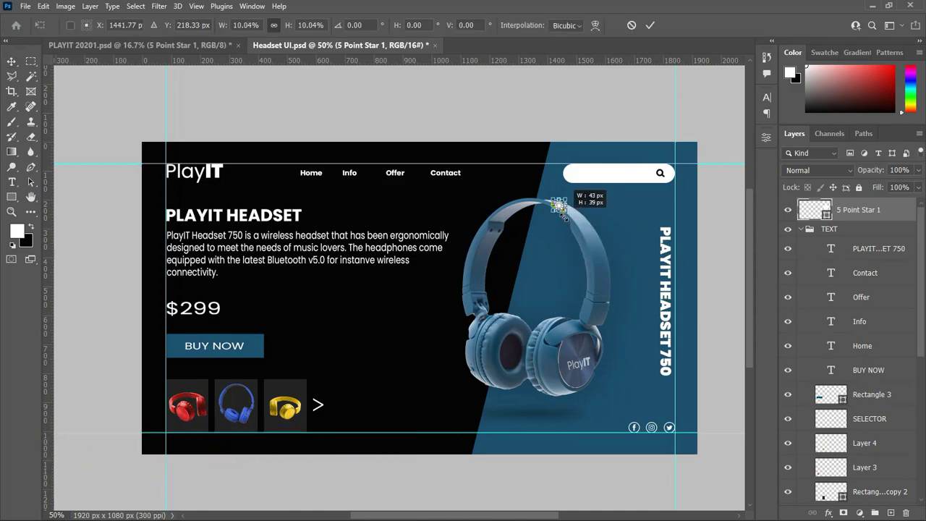
pyautogui.click(649, 26)
pyautogui.scroll(3, 746, 267)
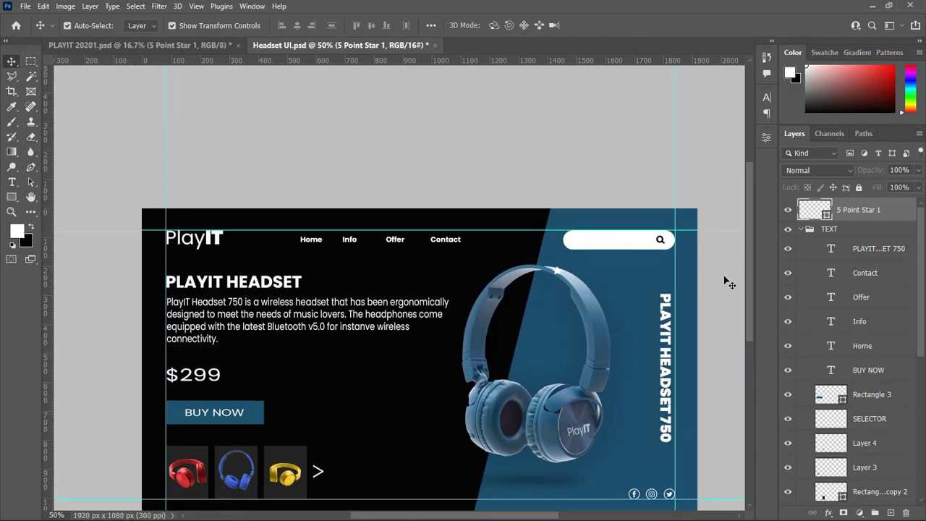
pyautogui.moveTo(558, 275); pyautogui.dragTo(643, 340)
pyautogui.scroll(-2, 719, 306)
pyautogui.click(719, 306)
# Duplicate 5 Point Star 1 to build a vertical column of five stars.
pyautogui.click(646, 287)
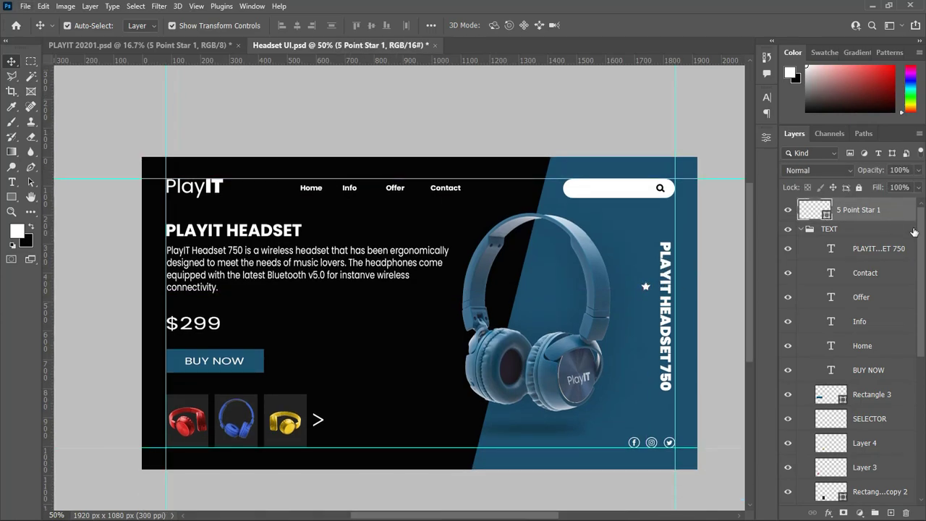
pyautogui.hotkey('ctrl', 'j')
pyautogui.hotkey('ctrl', 'j')
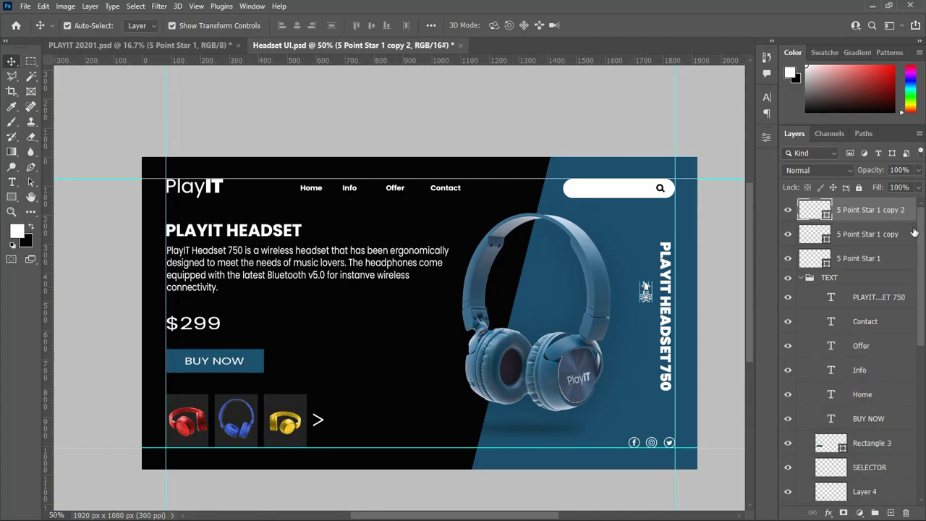
pyautogui.hotkey('ctrl', 'j')
pyautogui.hotkey('ctrl', 'j')
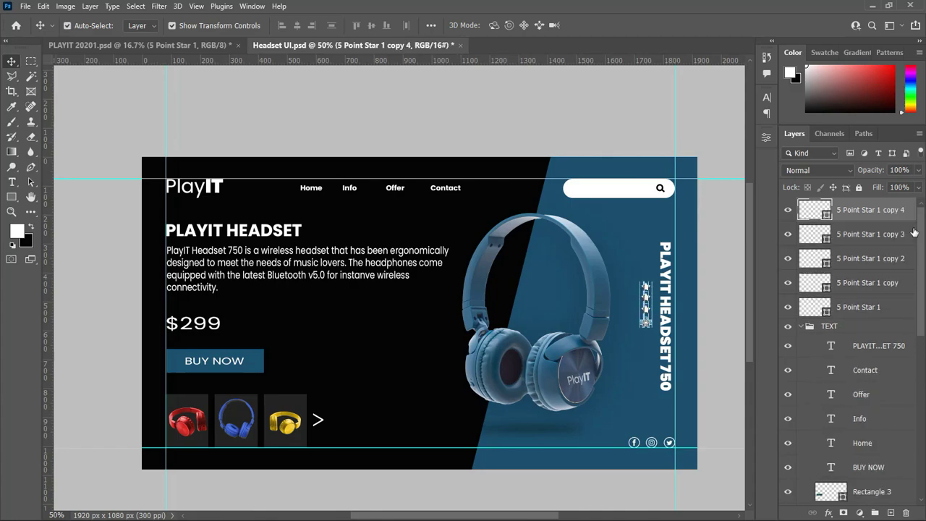
pyautogui.click(287, 199)
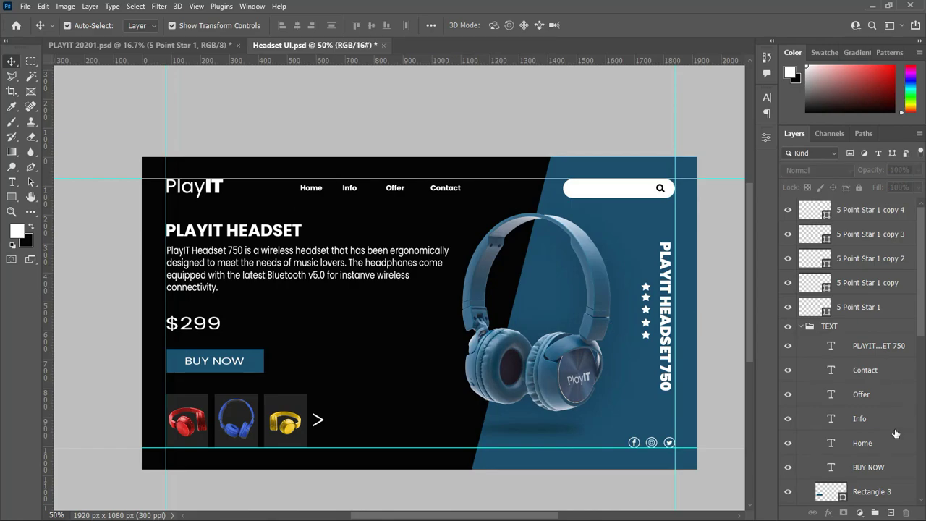
pyautogui.moveTo(922, 327); pyautogui.dragTo(920, 334)
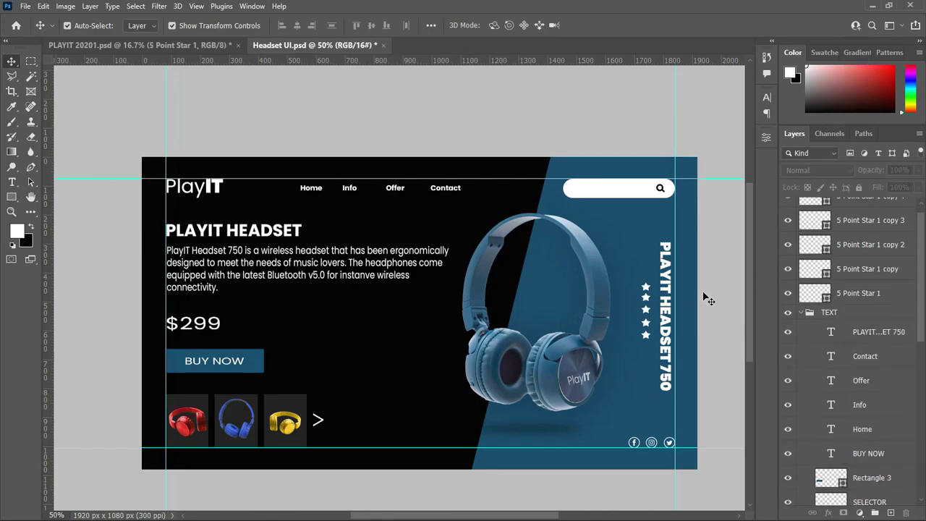
pyautogui.click(803, 312)
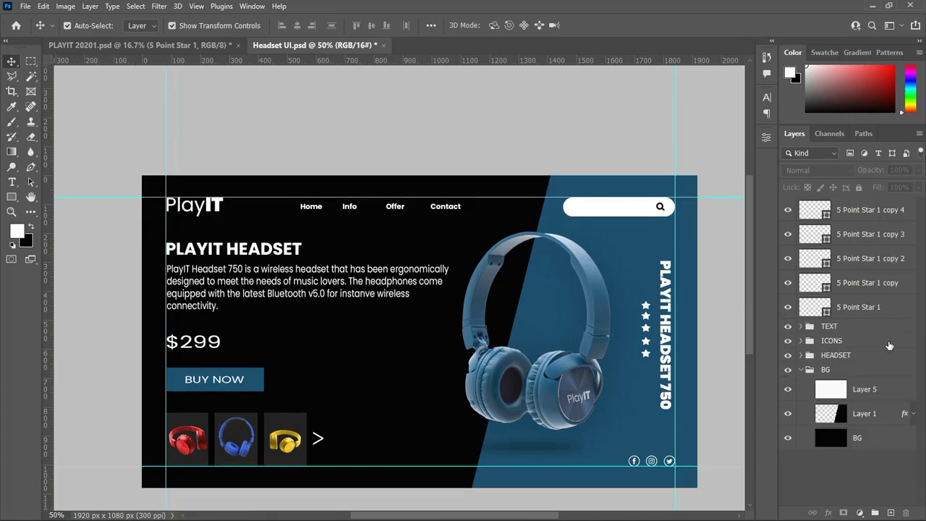
# Lock the BG, HEADSET, ICONS and TEXT groups.
pyautogui.click(829, 370)
pyautogui.click(800, 370)
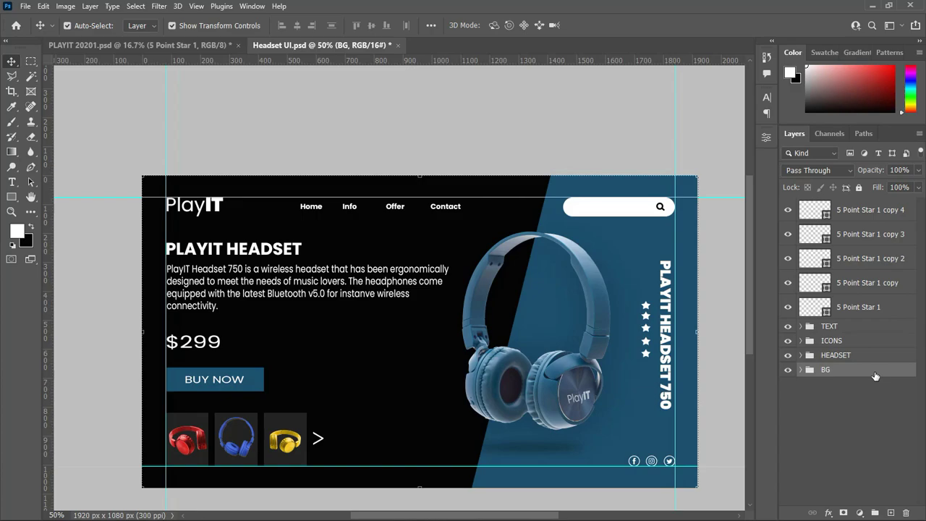
pyautogui.click(860, 187)
pyautogui.hotkey('alt', ']')
pyautogui.click(860, 187)
pyautogui.hotkey('alt', ']')
pyautogui.click(860, 187)
pyautogui.hotkey('alt', ']')
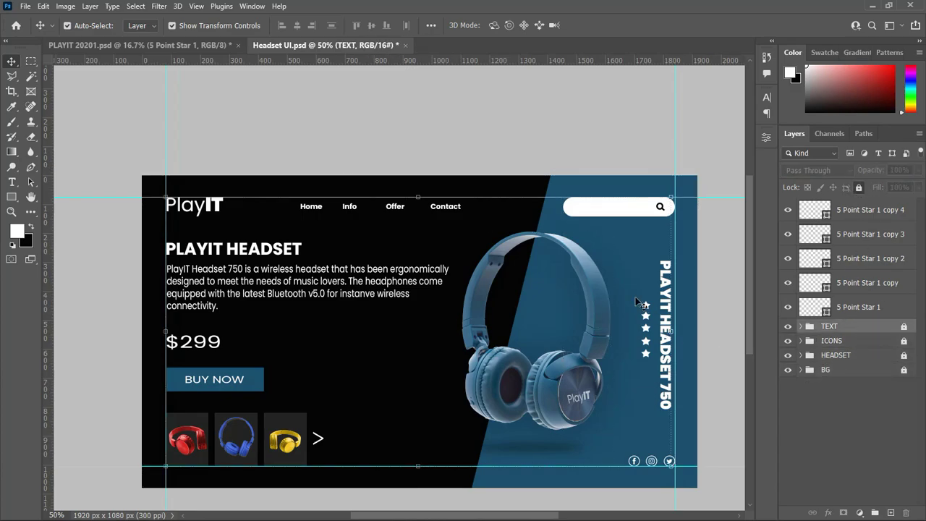
# Scale the five stars to 84.81% and tuck the column beside the vertical title.
pyautogui.moveTo(635, 295)
pyautogui.mouseDown()
pyautogui.moveTo(653, 367)
pyautogui.moveTo(649, 351)
pyautogui.mouseUp()
pyautogui.hotkey('ctrl', 't')
pyautogui.press('Return')
pyautogui.click(649, 351)
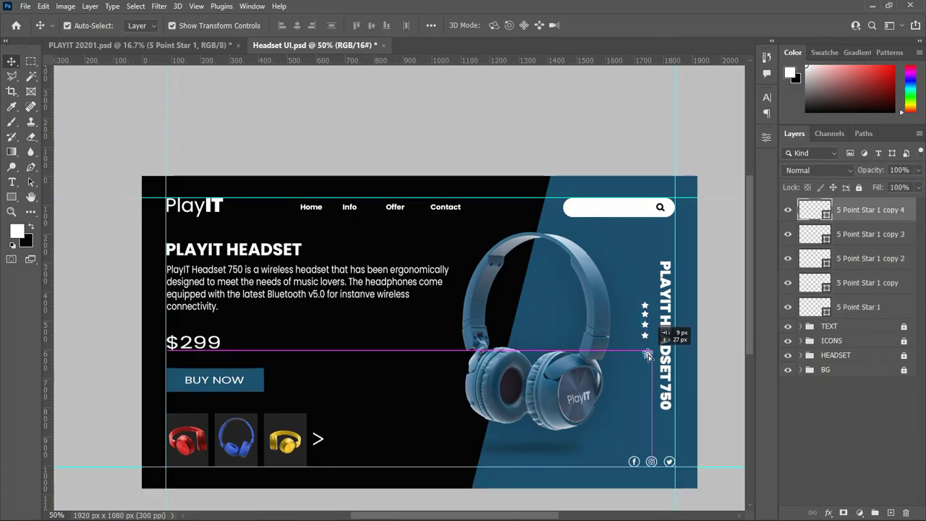
pyautogui.click(724, 345)
pyautogui.moveTo(636, 307)
pyautogui.mouseDown()
pyautogui.moveTo(655, 355)
pyautogui.moveTo(648, 336)
pyautogui.mouseUp()
pyautogui.click(719, 326)
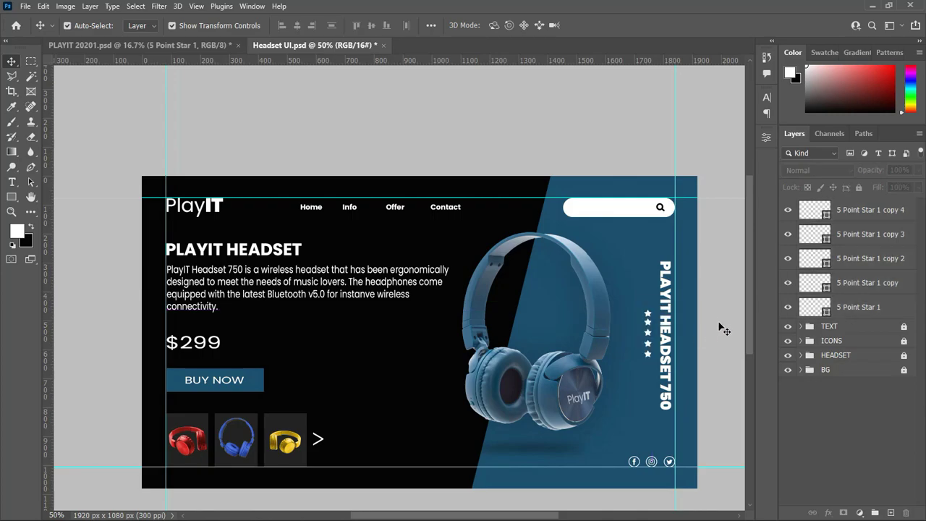
pyautogui.scroll(-1, 718, 311)
pyautogui.doubleClick(815, 210)
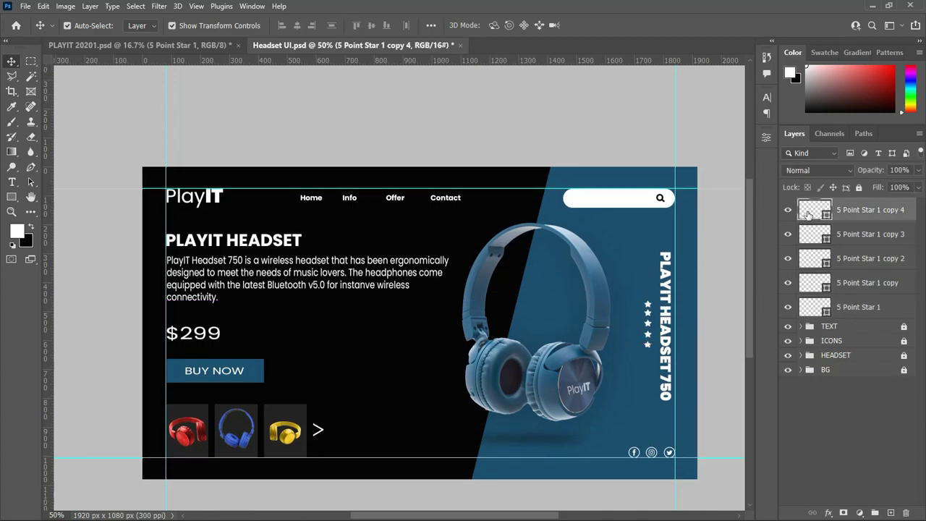
# Tint the bottom star headphone blue (#1e6892) sampled from the headset.
pyautogui.click(478, 303)
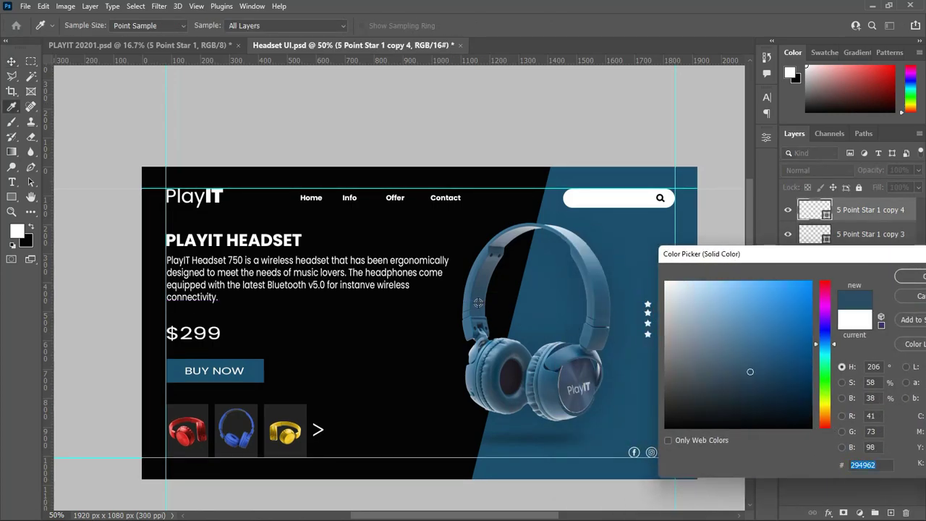
pyautogui.click(578, 251)
pyautogui.click(780, 341)
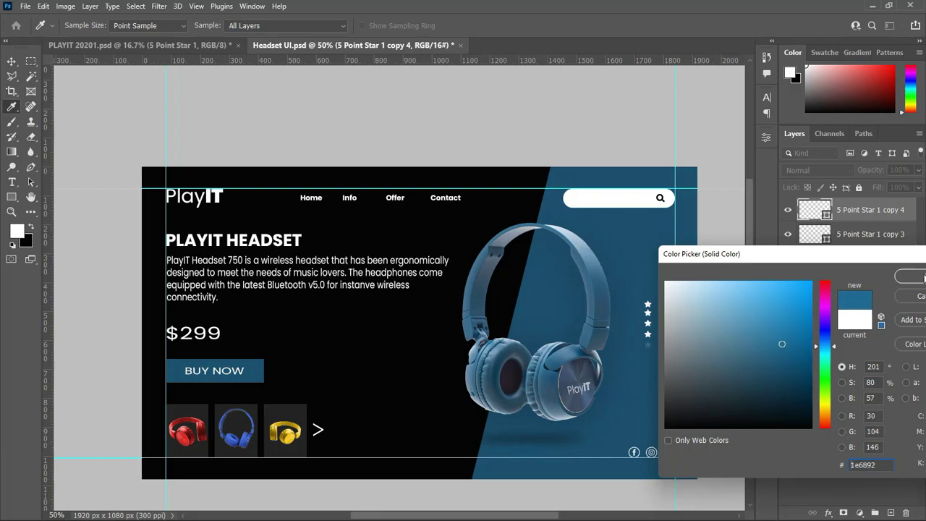
pyautogui.press('Return')
pyautogui.click(723, 371)
# Group the five star layers into a group named STAR.
pyautogui.scroll(-1, 716, 329)
pyautogui.click(870, 210)
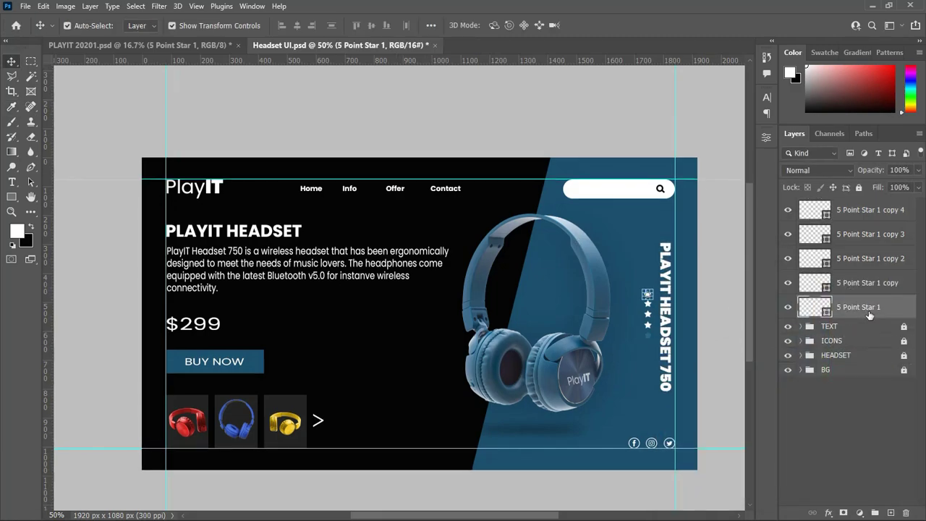
pyautogui.keyDown('shift'); pyautogui.click(876, 307); pyautogui.keyUp('shift')
pyautogui.click(876, 512)
pyautogui.doubleClick(825, 204)
pyautogui.write('s')
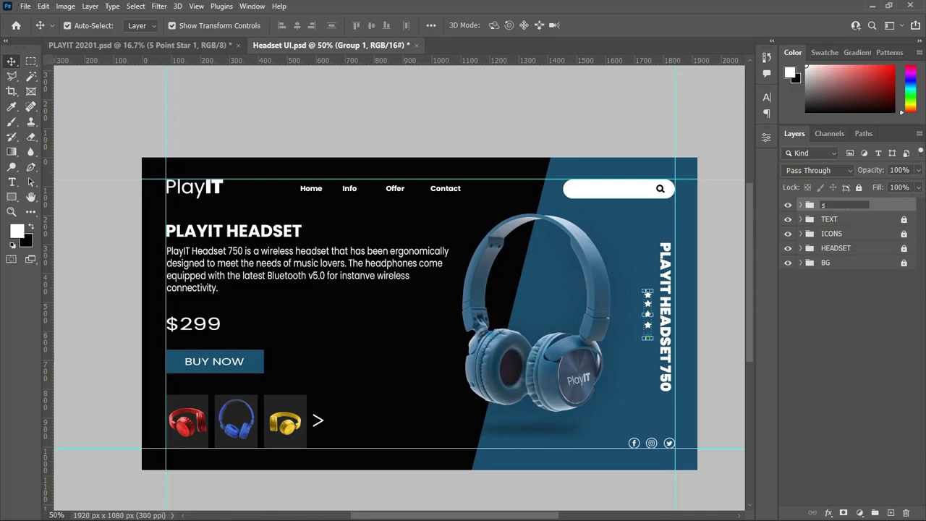
pyautogui.click(791, 328)
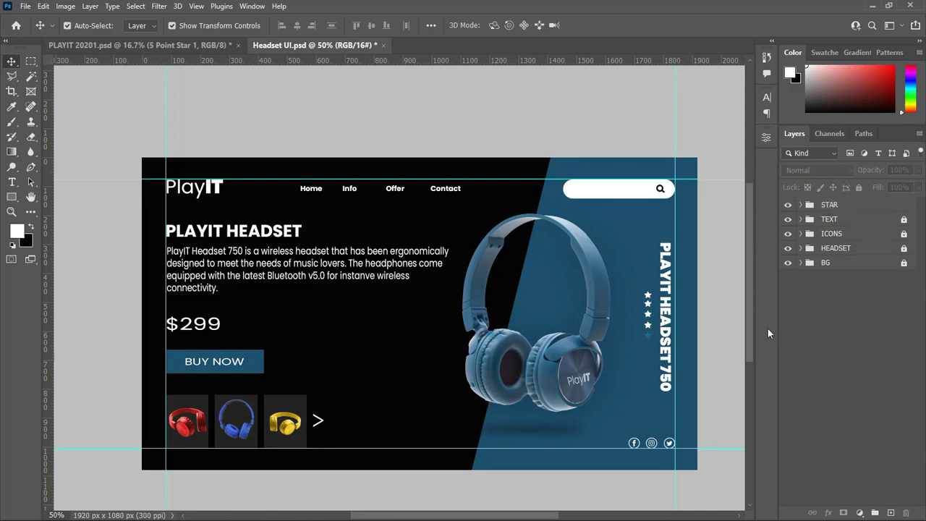
# Add a Photo Filter adjustment layer set to Cooling Filter (80) at 25% density.
pyautogui.click(861, 513)
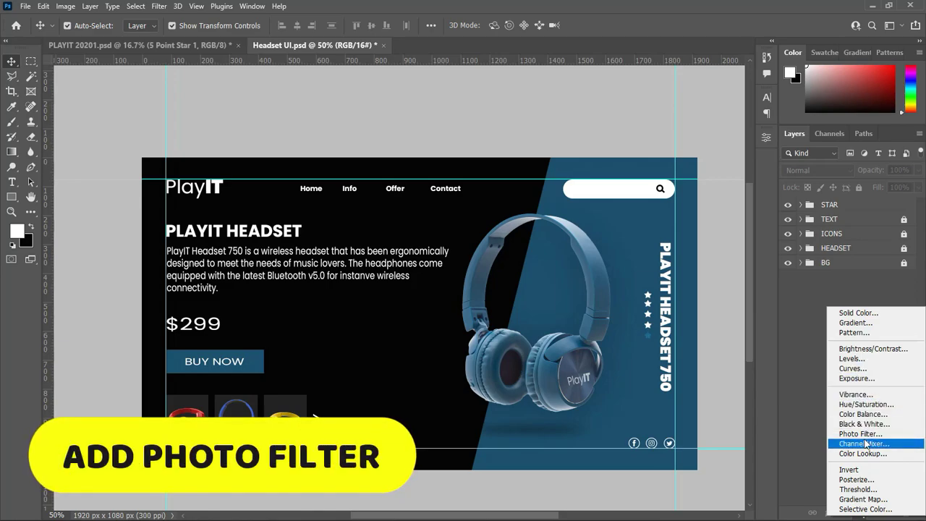
pyautogui.click(865, 434)
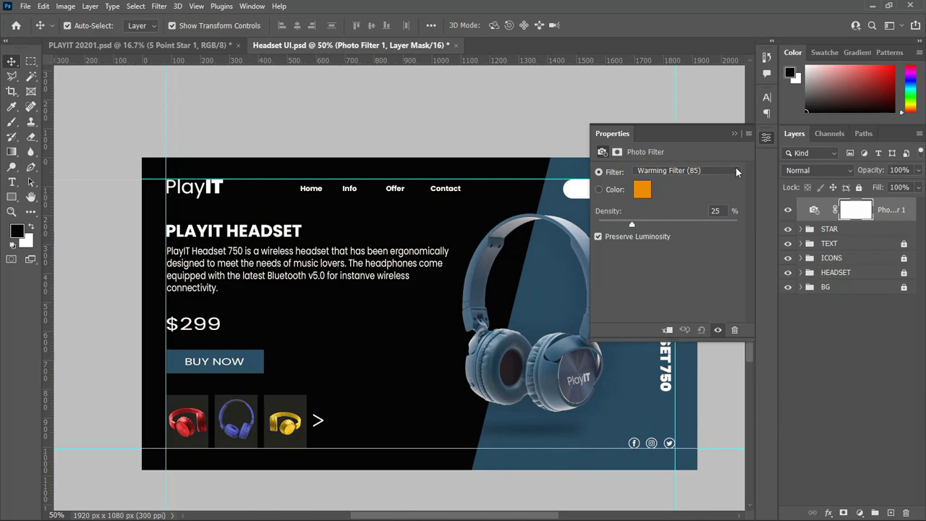
pyautogui.click(737, 170)
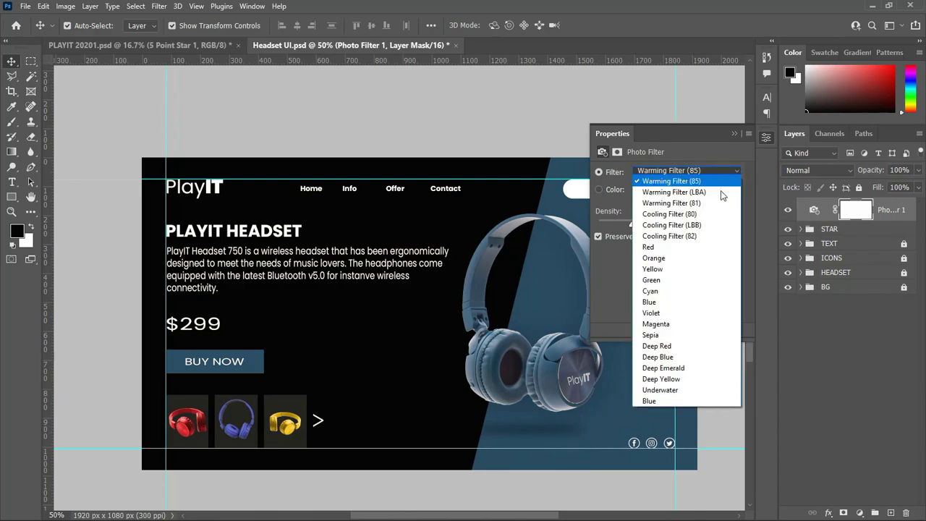
pyautogui.click(689, 215)
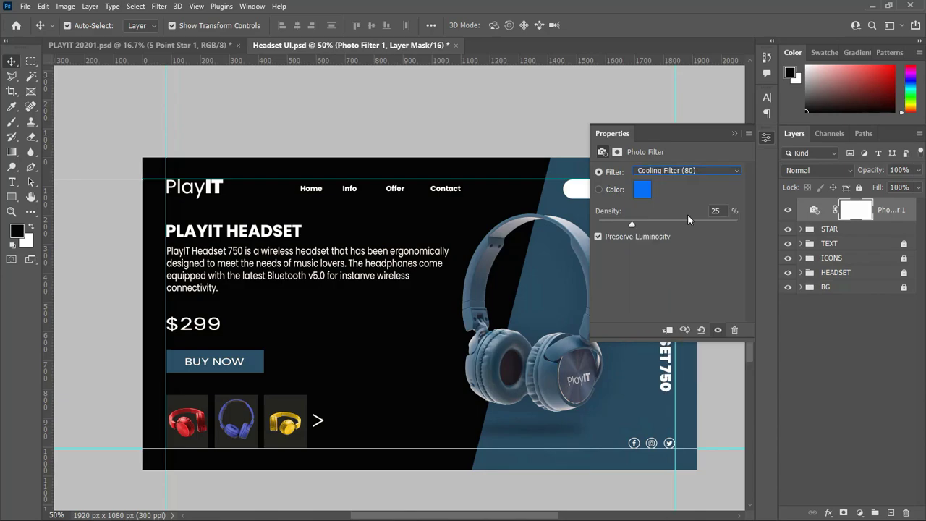
pyautogui.click(734, 134)
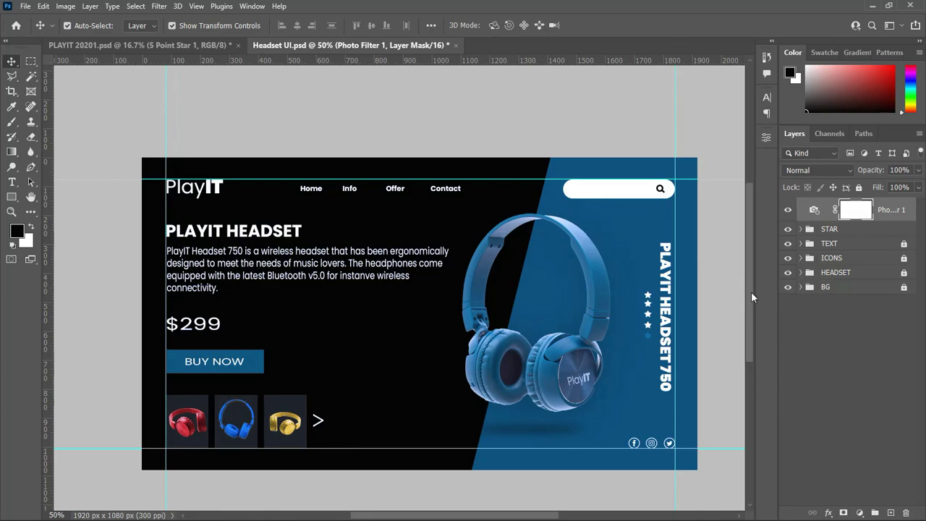
pyautogui.scroll(-1, 751, 291)
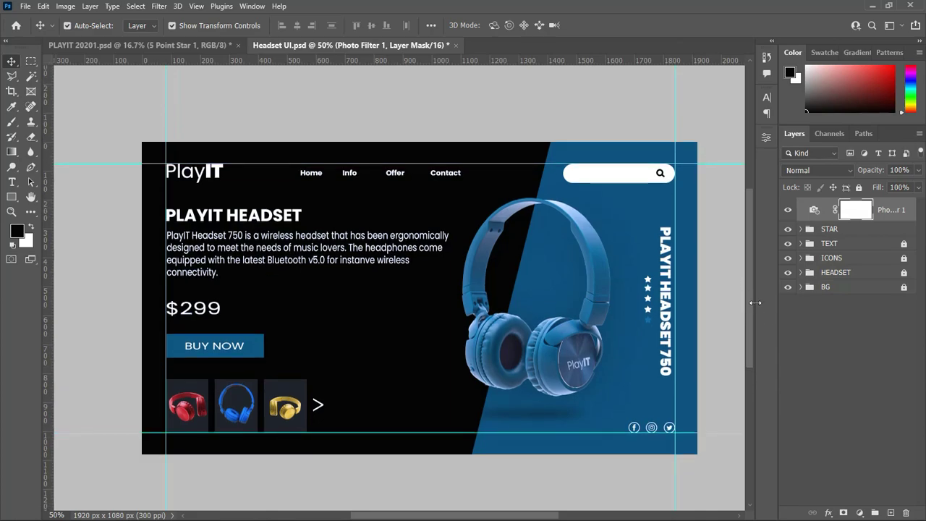